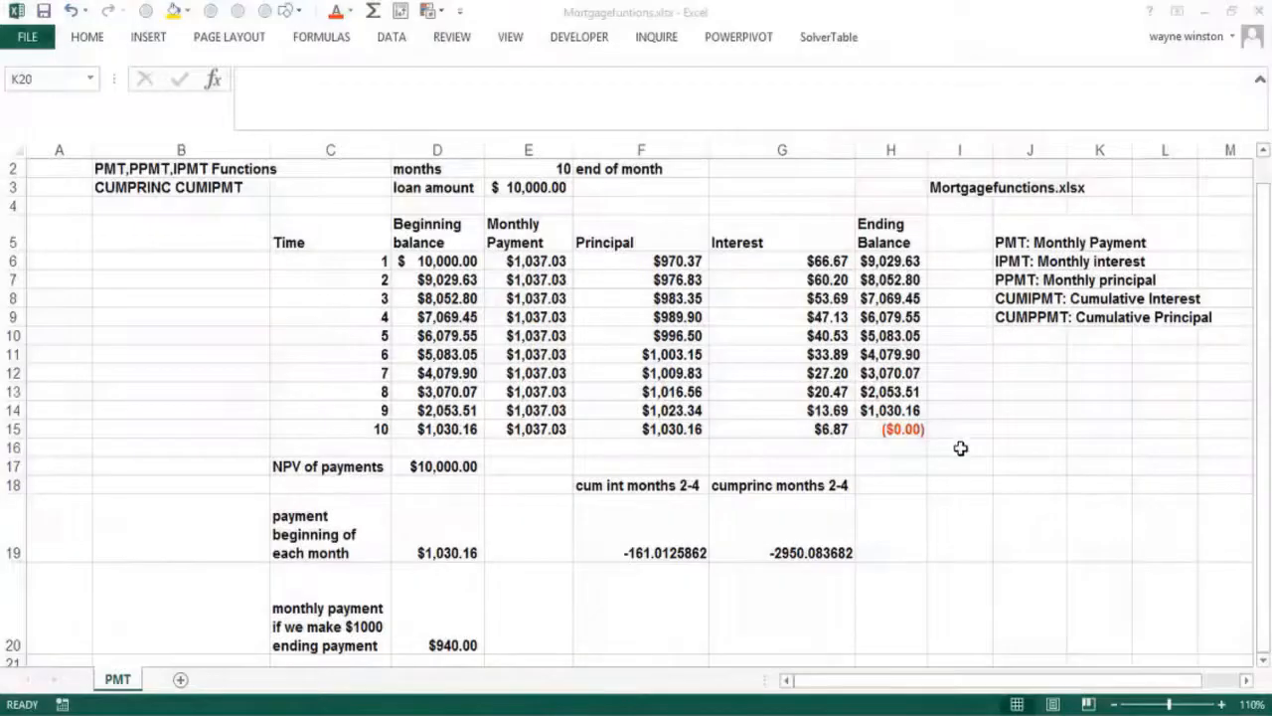
Review the function notes beside the table, including the PMT: Monthly Payment note
{"action": "left_click", "coordinate": [980, 370]}
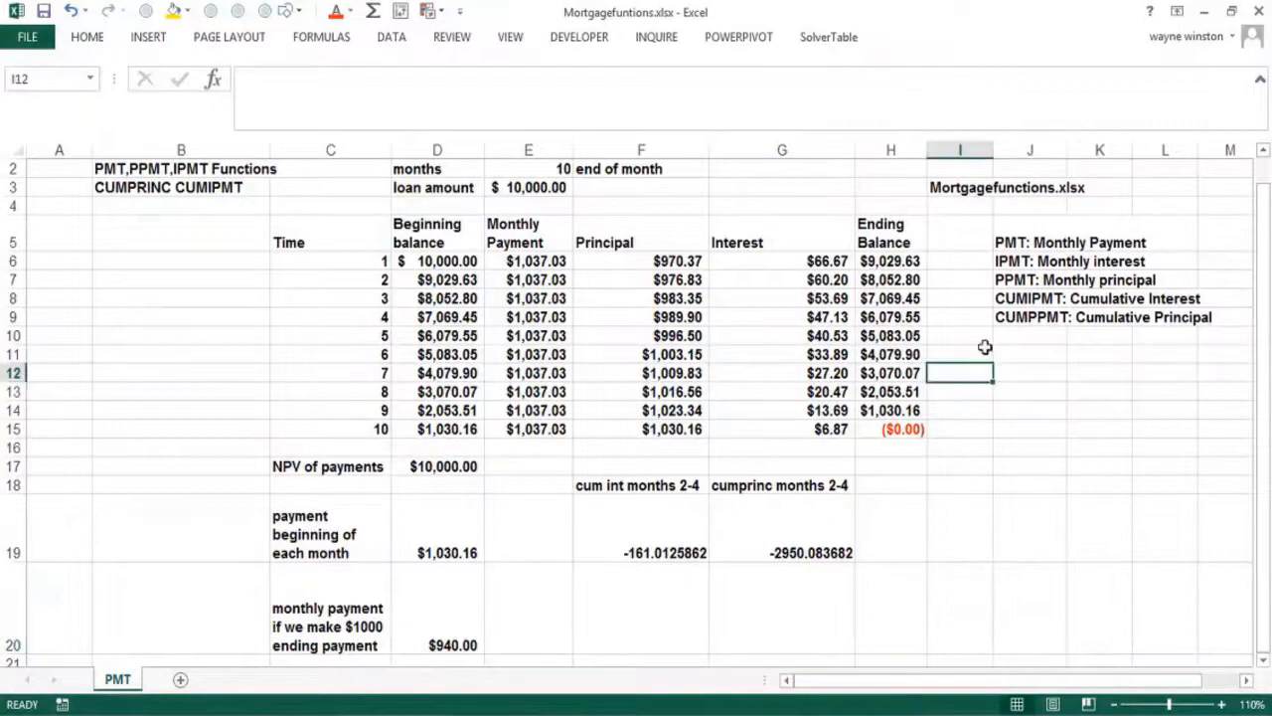
{"action": "left_click", "coordinate": [1026, 358]}
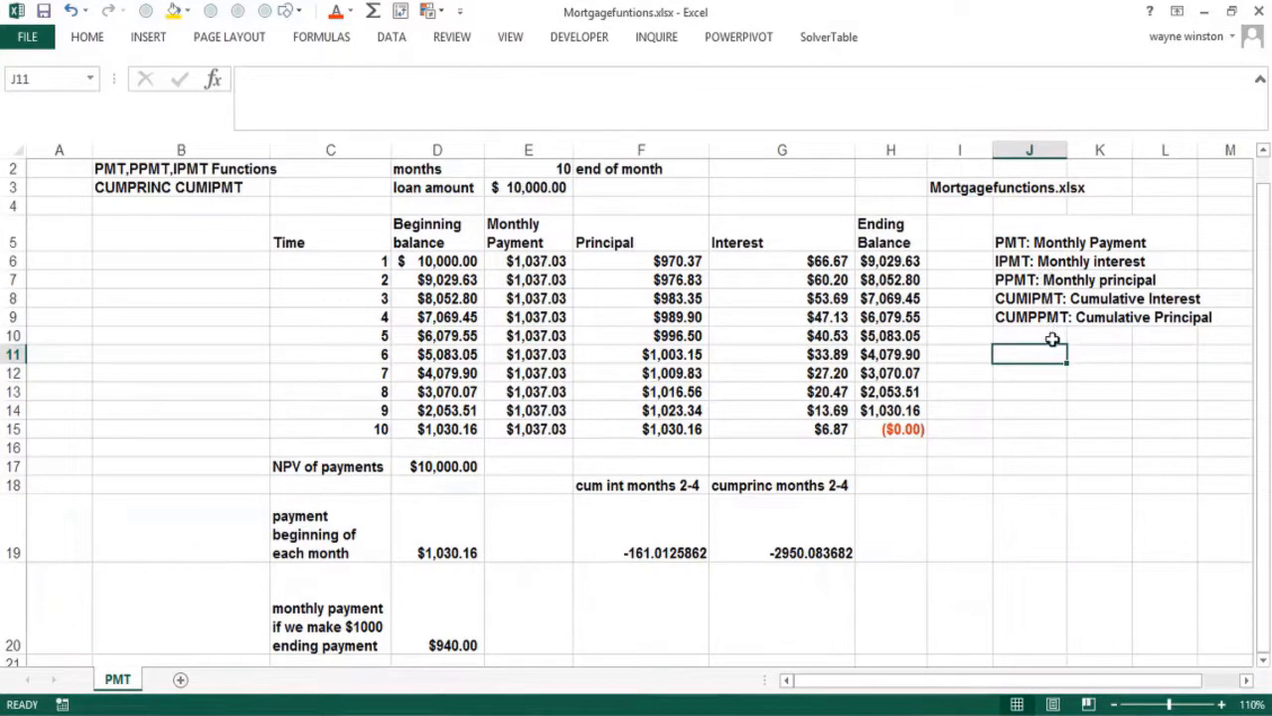
{"action": "left_click", "coordinate": [1048, 334]}
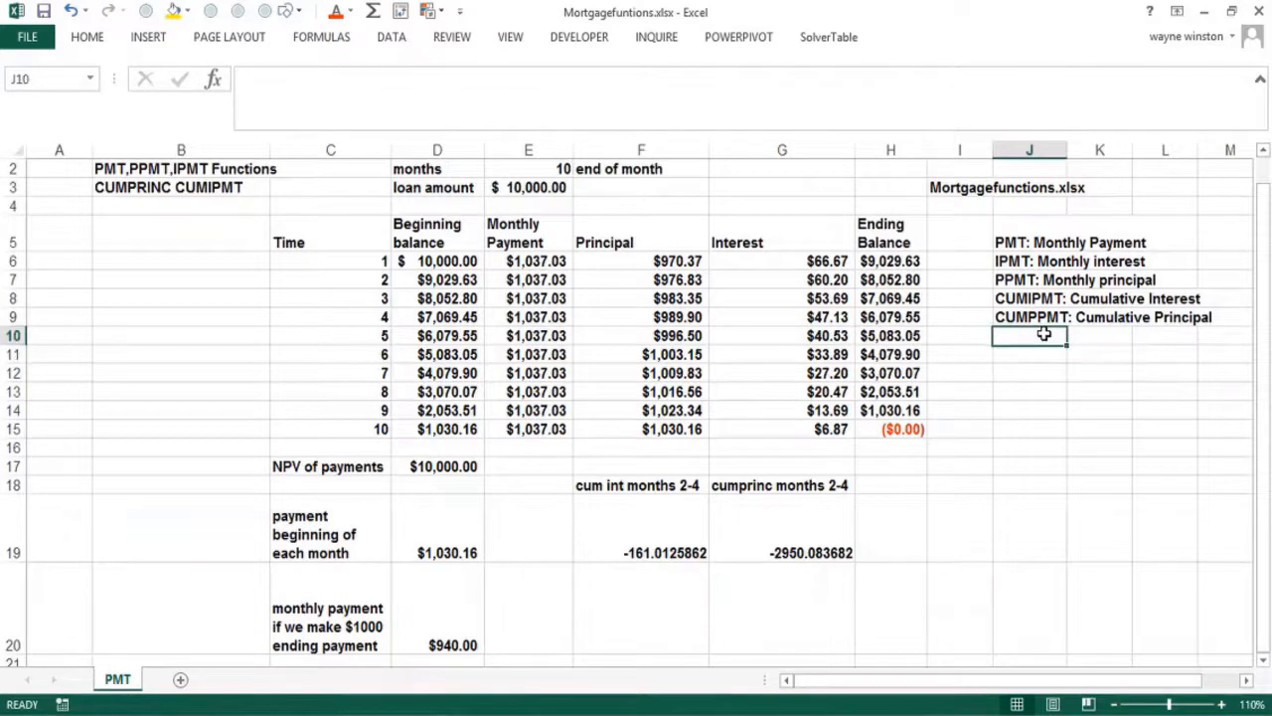
{"action": "left_click", "coordinate": [1031, 241]}
{"action": "left_click", "coordinate": [1089, 244]}
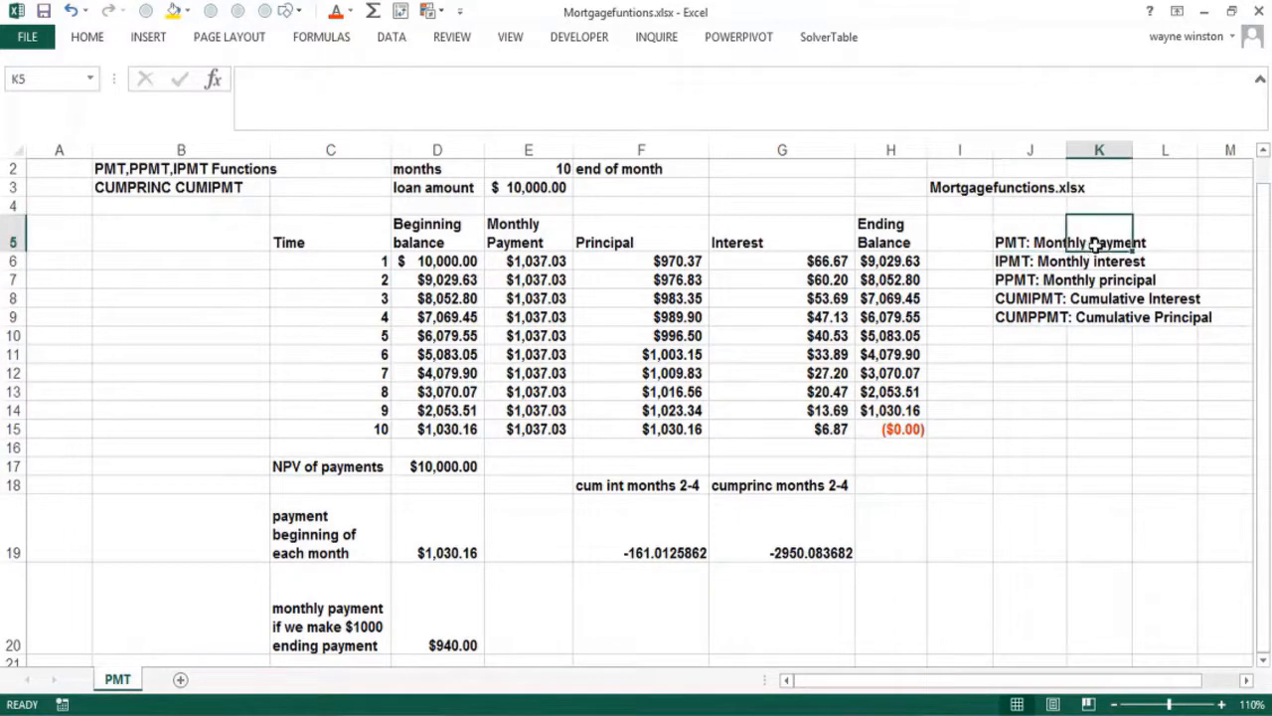
{"action": "left_click", "coordinate": [1029, 245]}
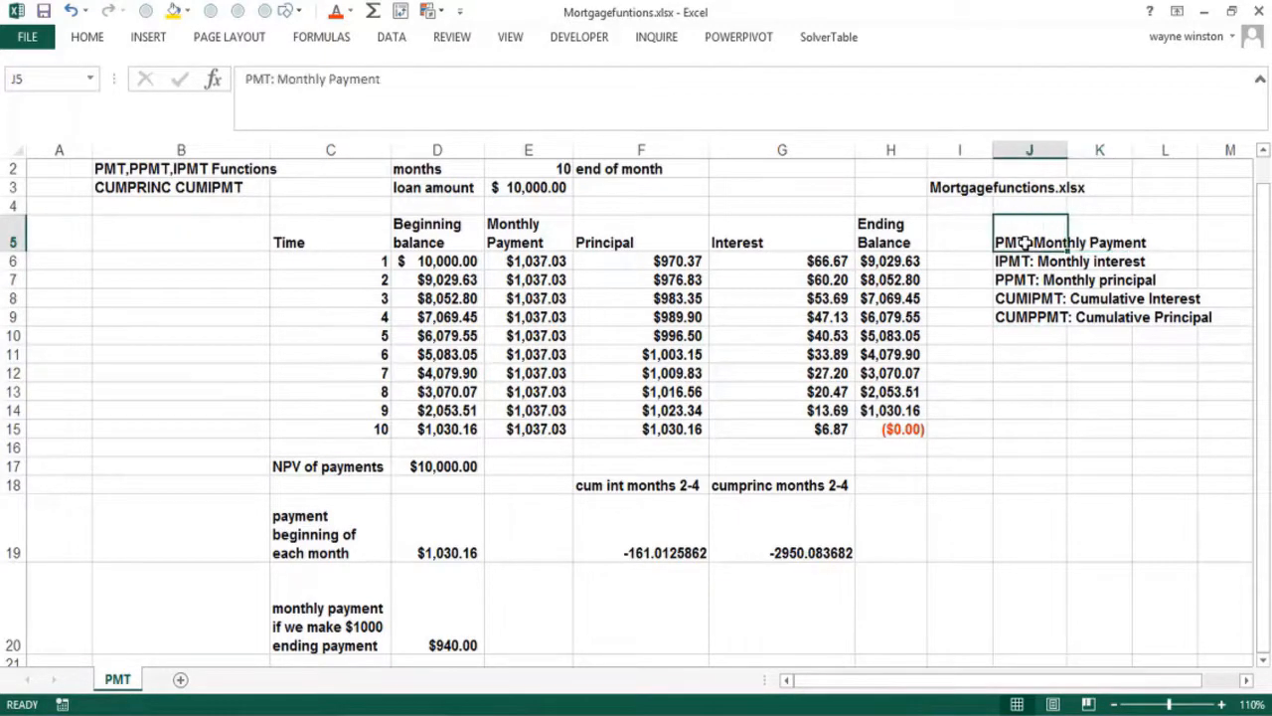
{"action": "left_click", "coordinate": [1147, 240]}
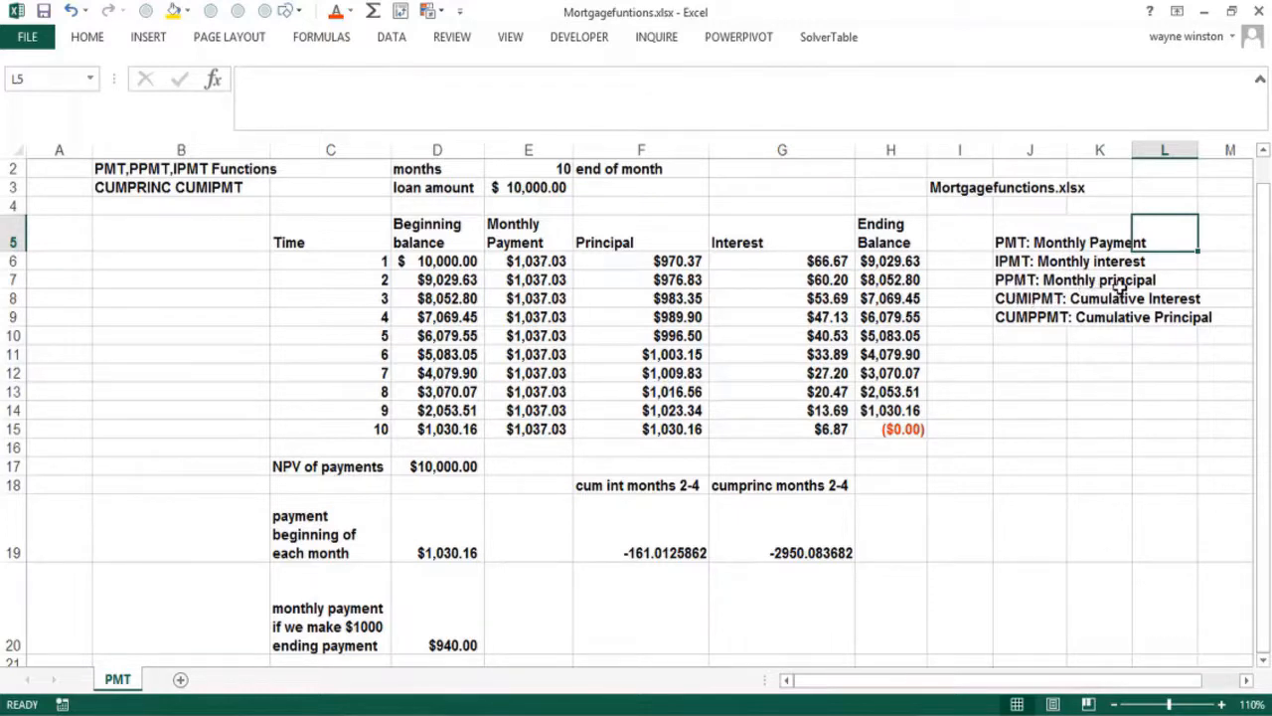
Add the note 'IPMT+PPMT=PMT' in J10 below the function notes
{"action": "left_click", "coordinate": [1031, 346]}
{"action": "type", "text": "IPMT"}
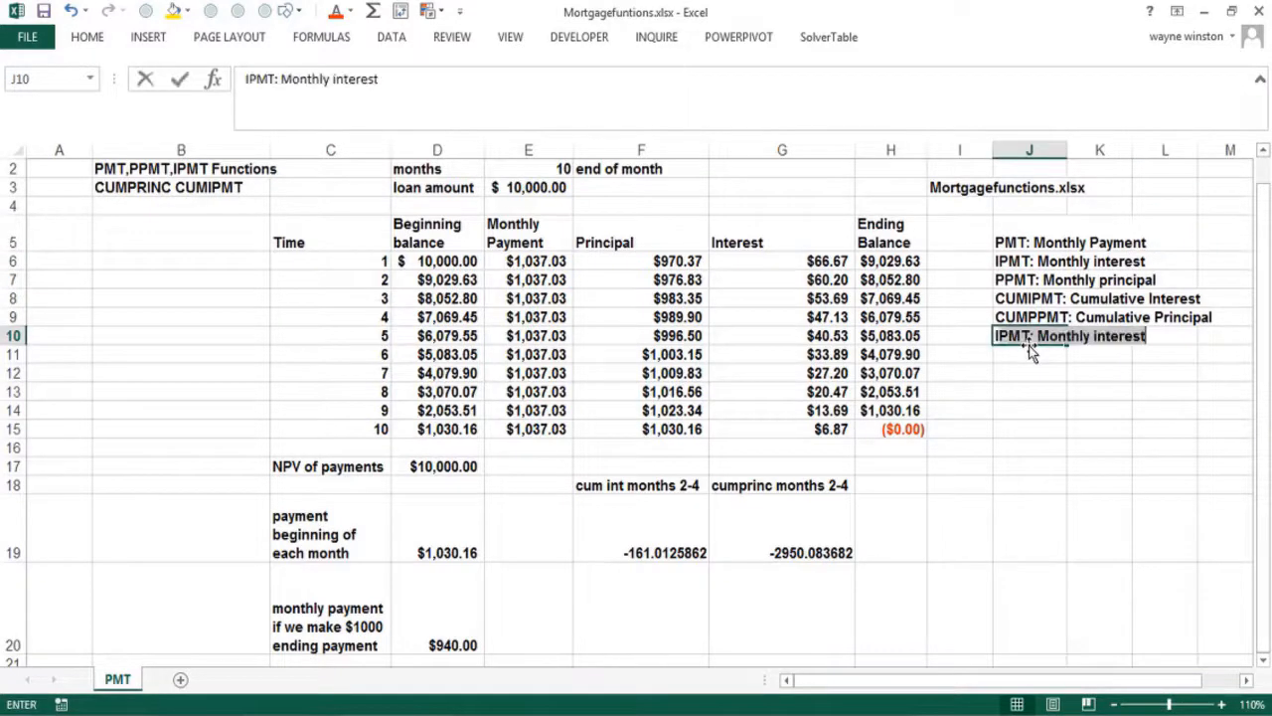
{"action": "type", "text": "+P"}
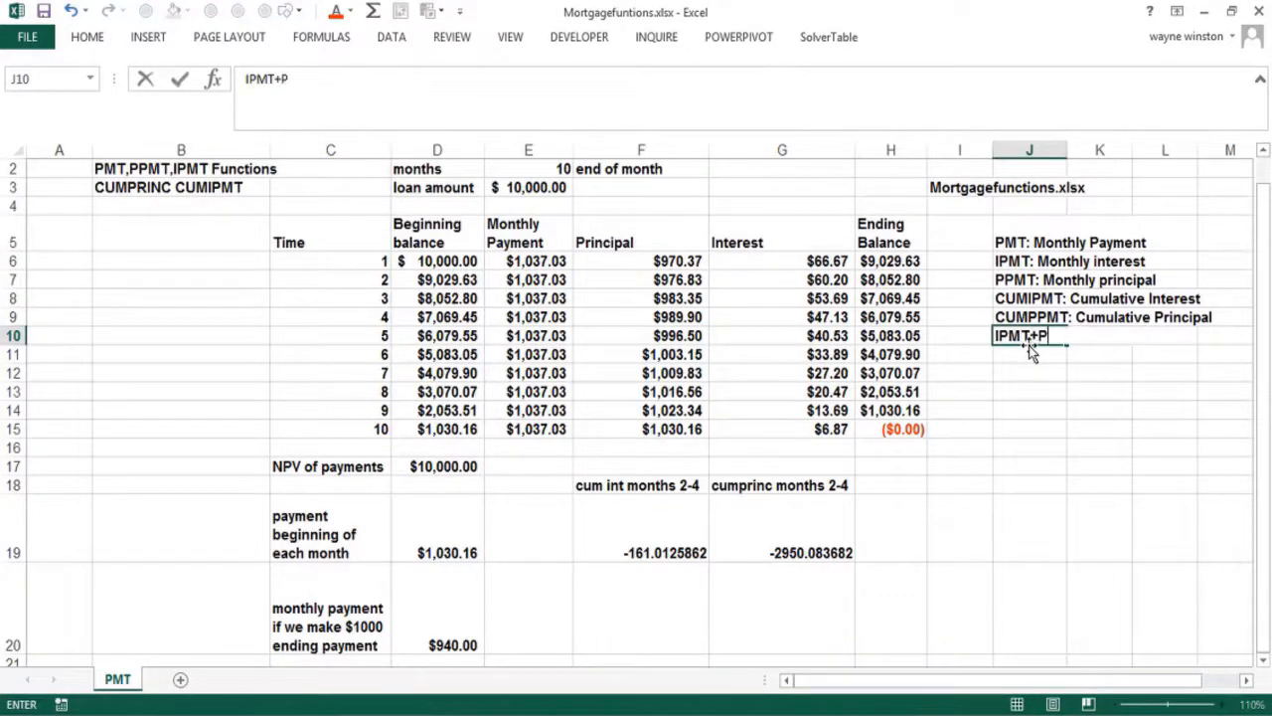
{"action": "type", "text": "PMT=PMT"}
{"action": "key", "text": "Return"}
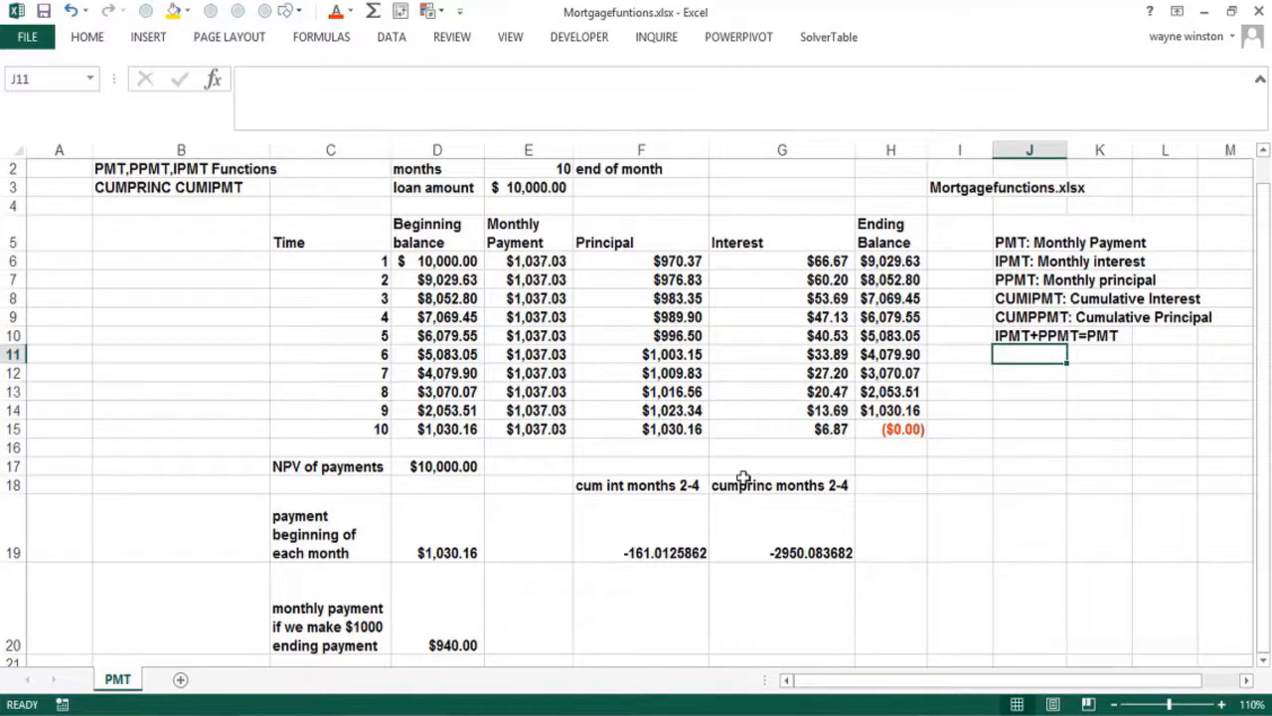
Check the months 2–4 cumulative formulas and correct the J9 label from CUMPPMT to CUMPRINC
{"action": "left_click", "coordinate": [669, 547]}
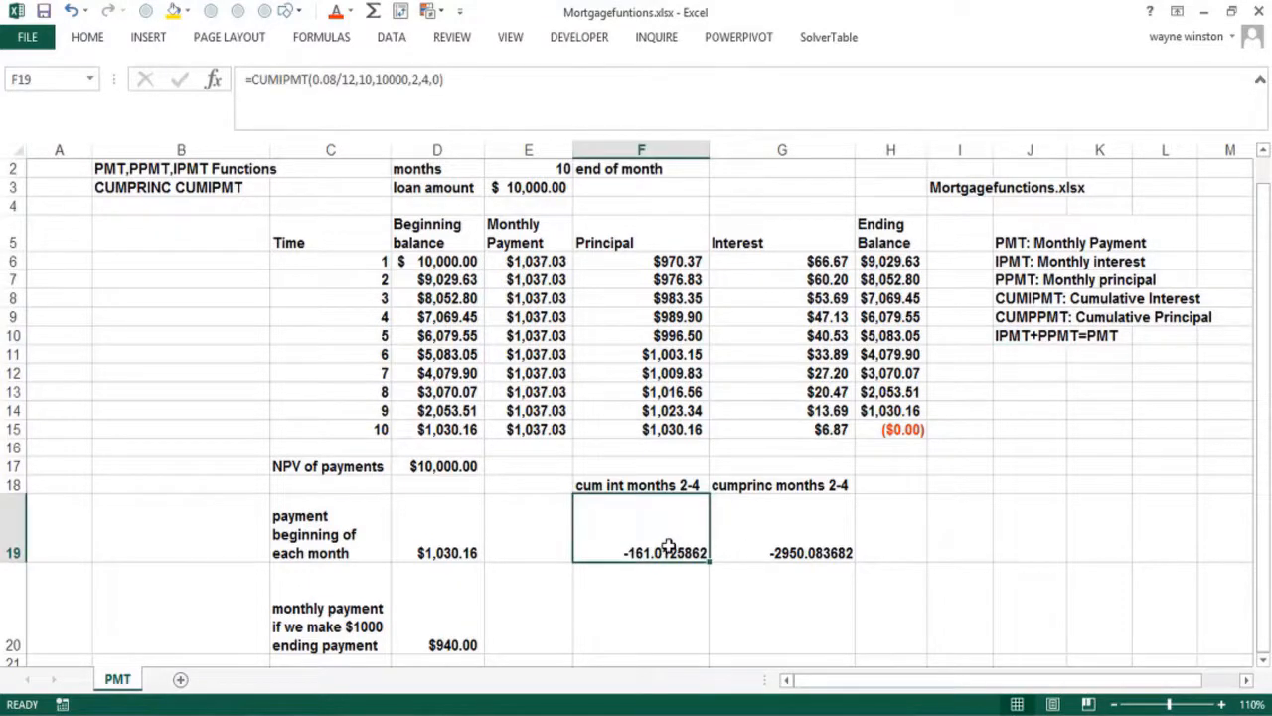
{"action": "key", "text": "Down"}
{"action": "key", "text": "Down"}
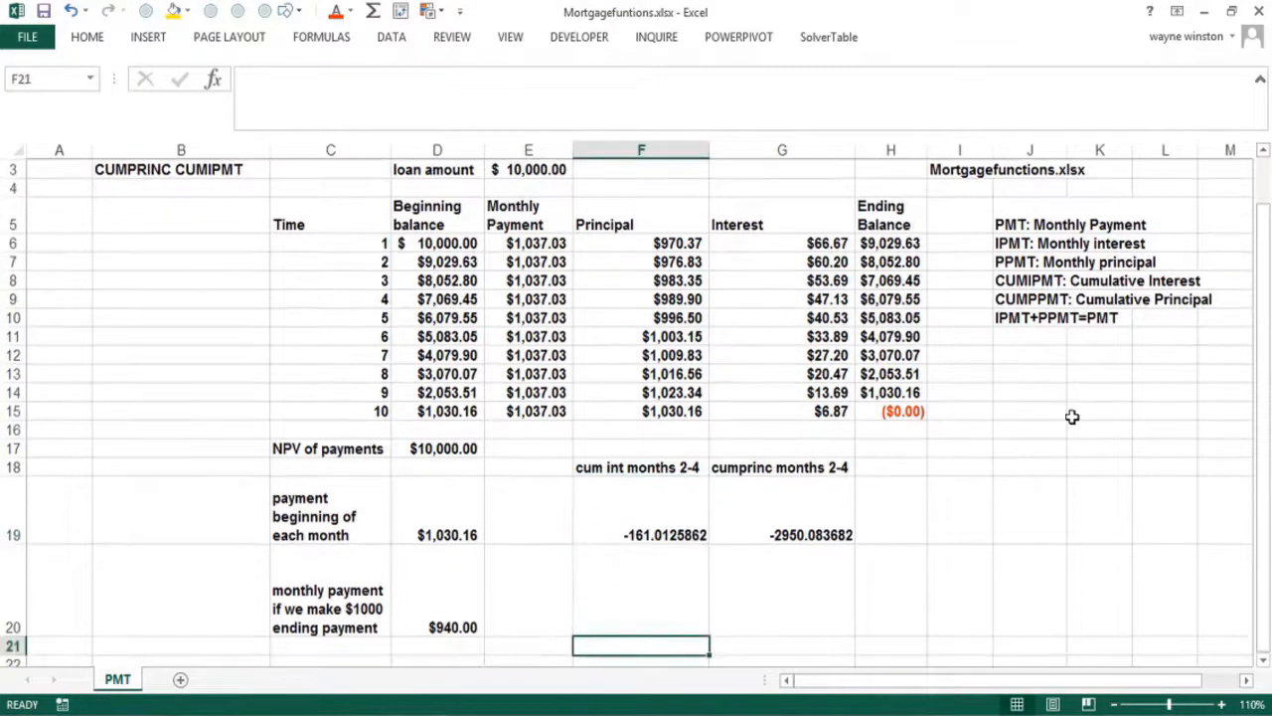
{"action": "left_click", "coordinate": [812, 514]}
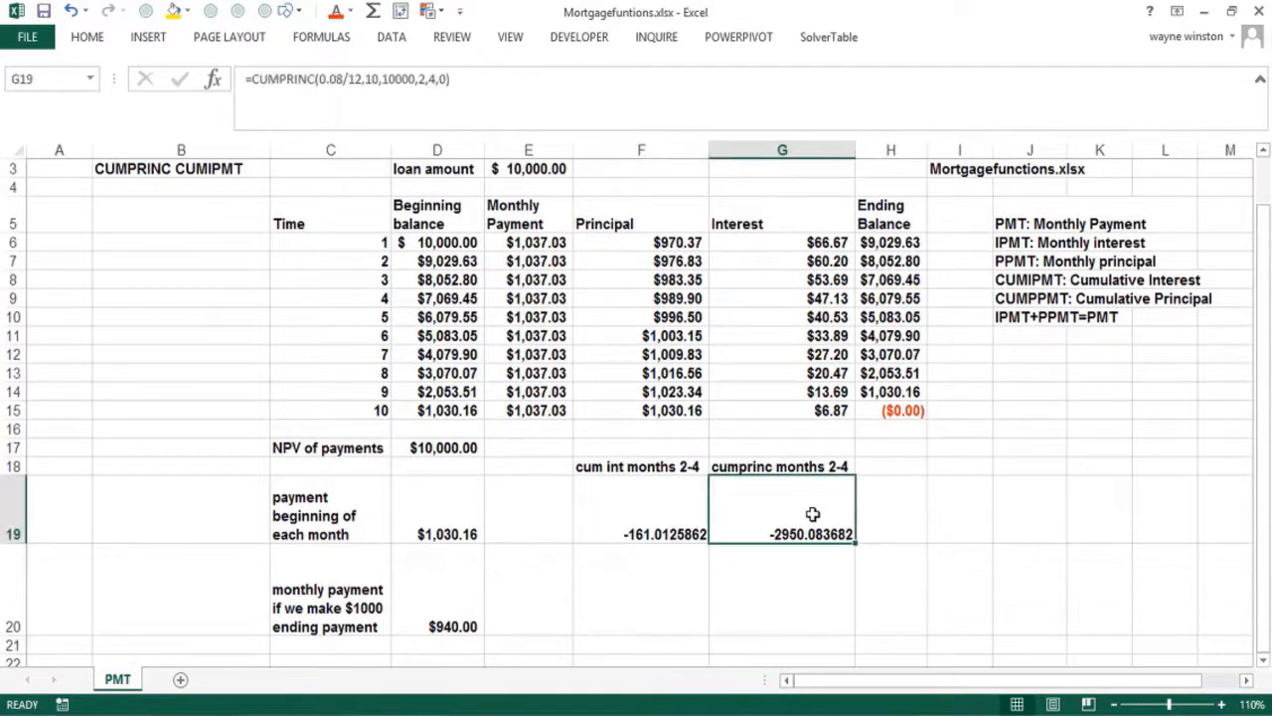
{"action": "left_click", "coordinate": [1012, 298]}
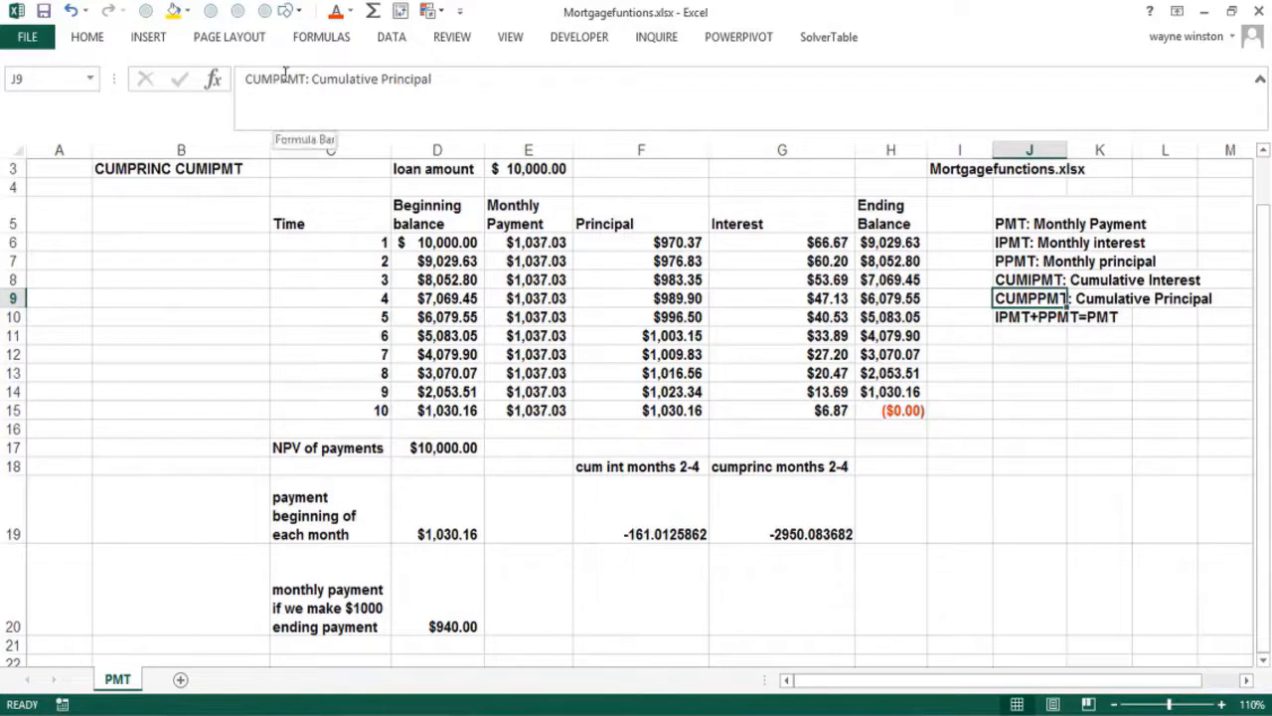
{"action": "left_click_drag", "start_coordinate": [286, 78], "coordinate": [310, 79]}
{"action": "type", "text": "RI"}
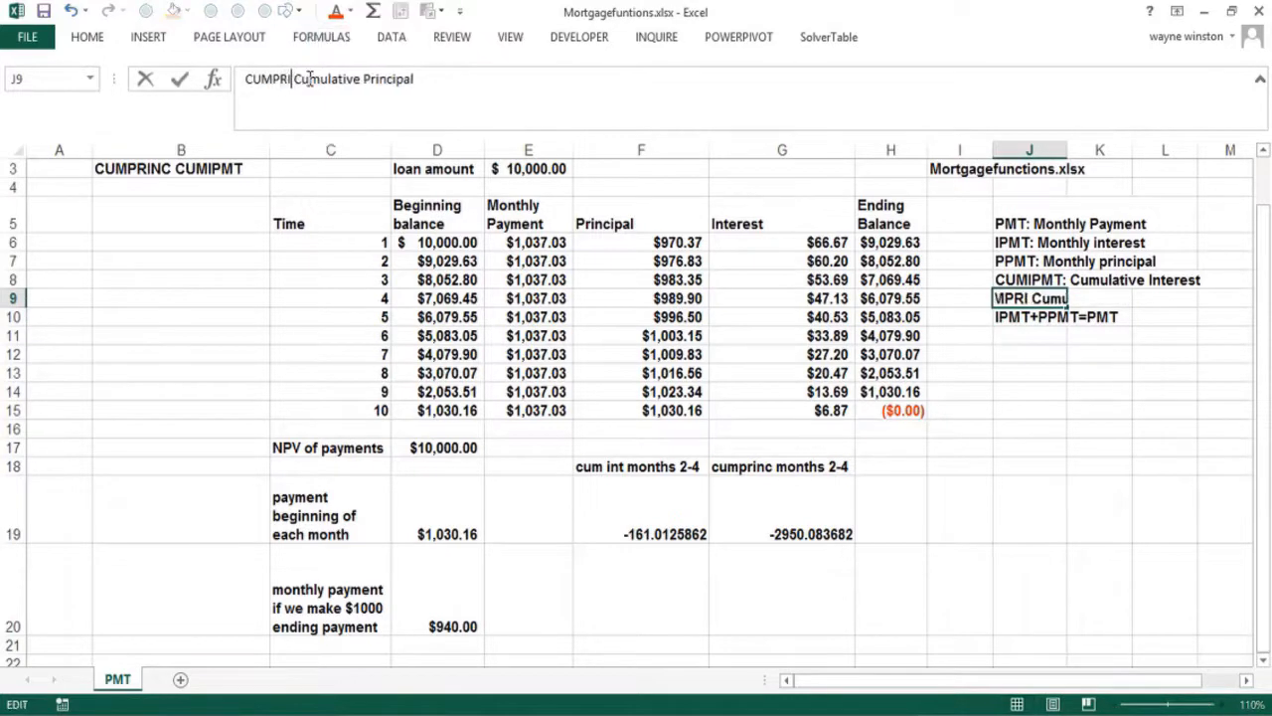
{"action": "type", "text": "NC"}
{"action": "key", "text": "Return"}
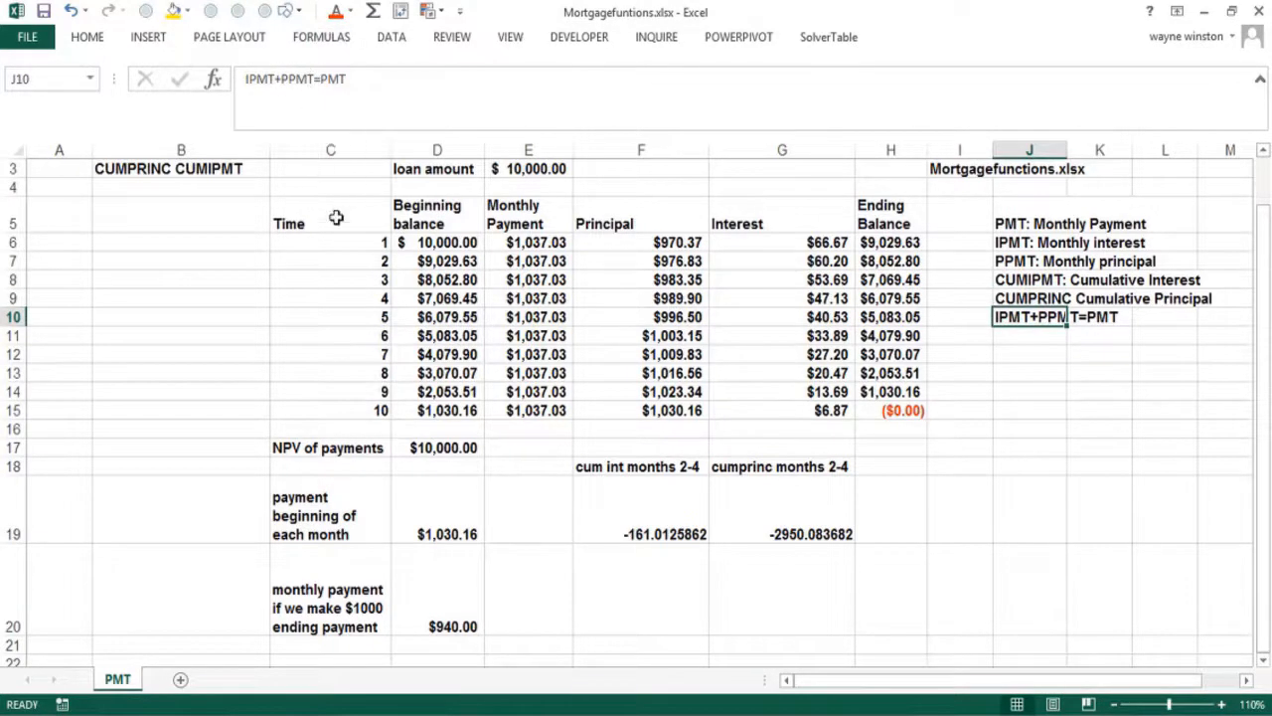
{"action": "left_click", "coordinate": [1030, 350]}
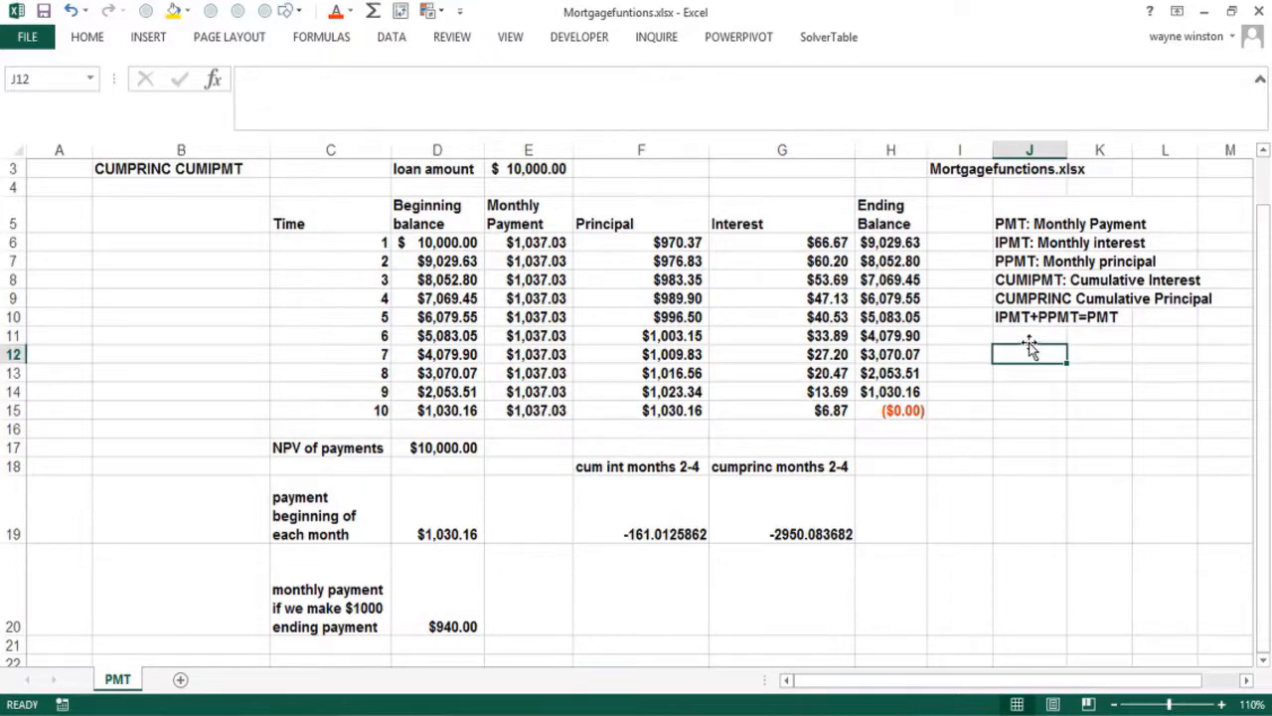
Check the PMT formula, number of months, monthly rate formula and $10,000 loan amount
{"action": "key", "text": "Up"}
{"action": "key", "text": "Up"}
{"action": "key", "text": "Up"}
{"action": "key", "text": "Up"}
{"action": "key", "text": "Up"}
{"action": "key", "text": "Up"}
{"action": "key", "text": "Up"}
{"action": "key", "text": "Up"}
{"action": "key", "text": "Up"}
{"action": "key", "text": "Up"}
{"action": "key", "text": "Up"}
{"action": "key", "text": "Left"}
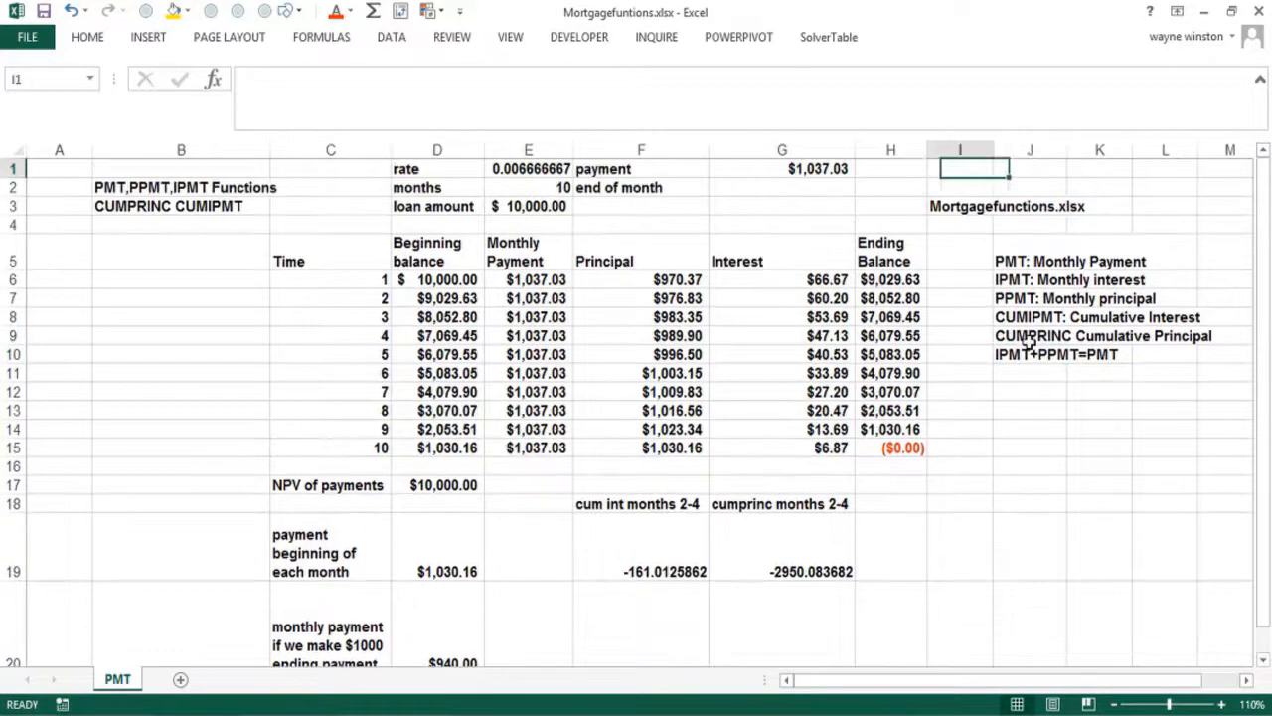
{"action": "key", "text": "Left"}
{"action": "key", "text": "Left"}
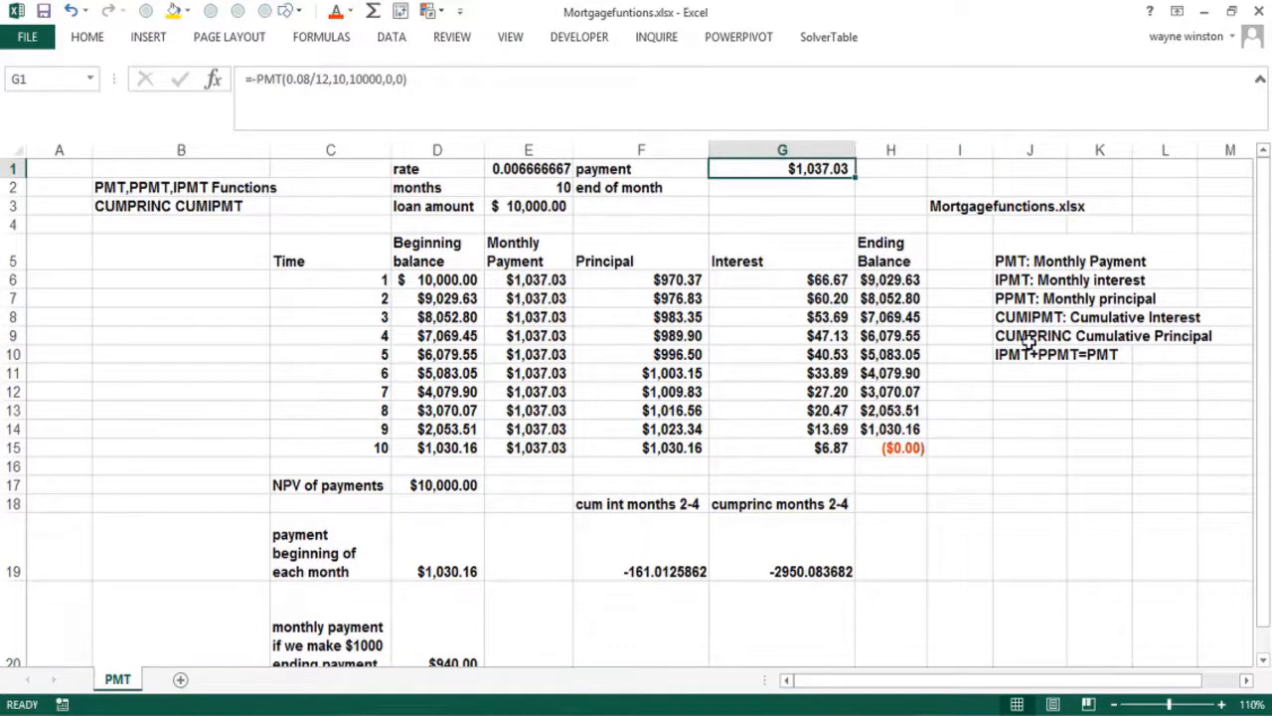
{"action": "key", "text": "Down"}
{"action": "key", "text": "Left"}
{"action": "key", "text": "Left"}
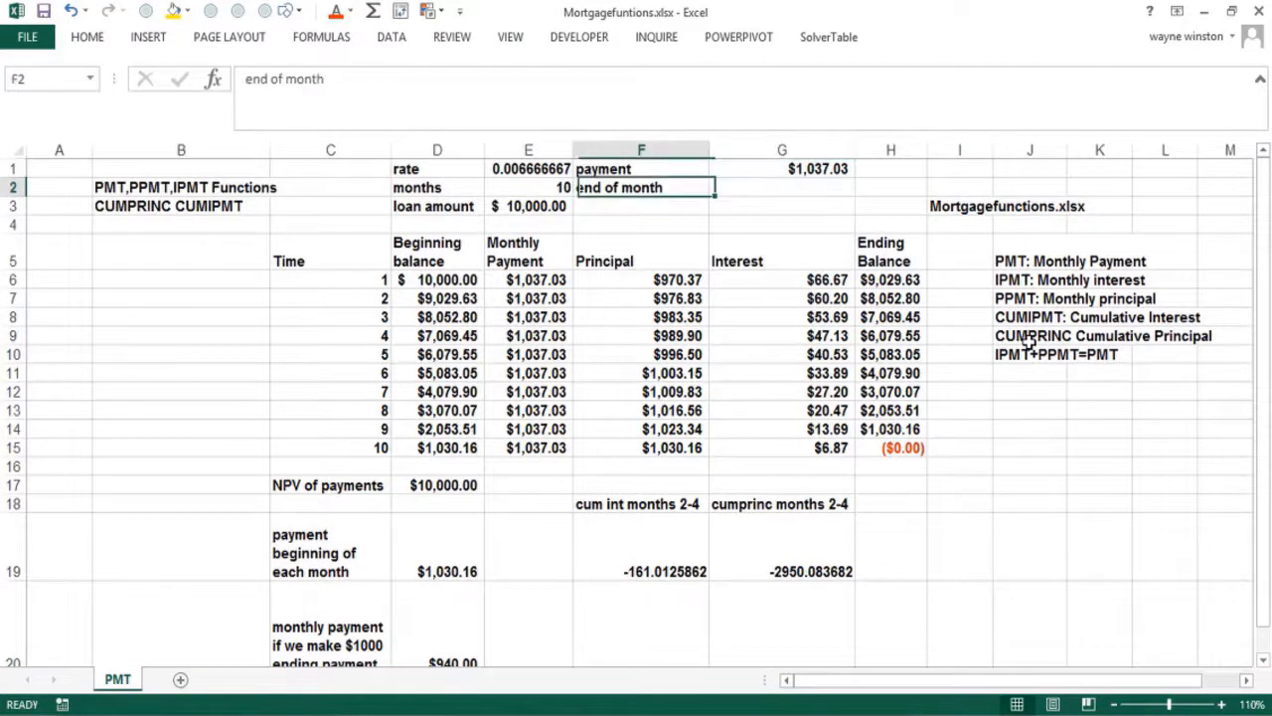
{"action": "key", "text": "Up"}
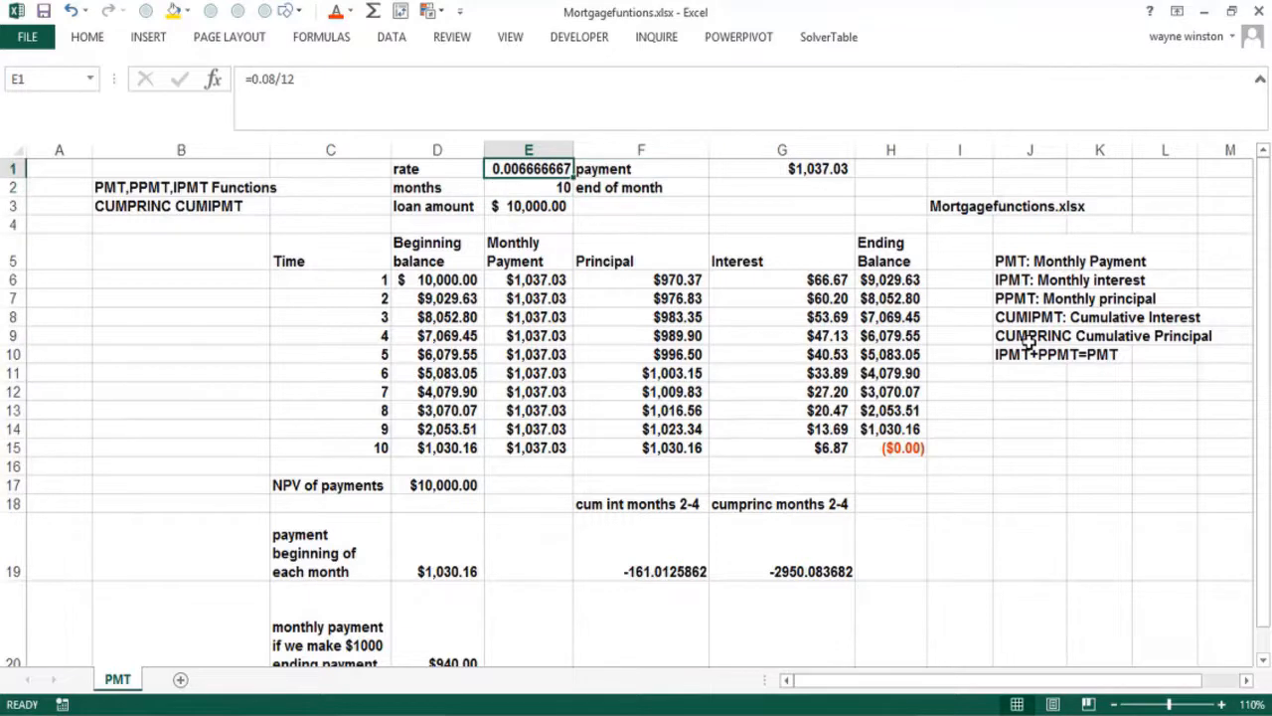
{"action": "key", "text": "F2"}
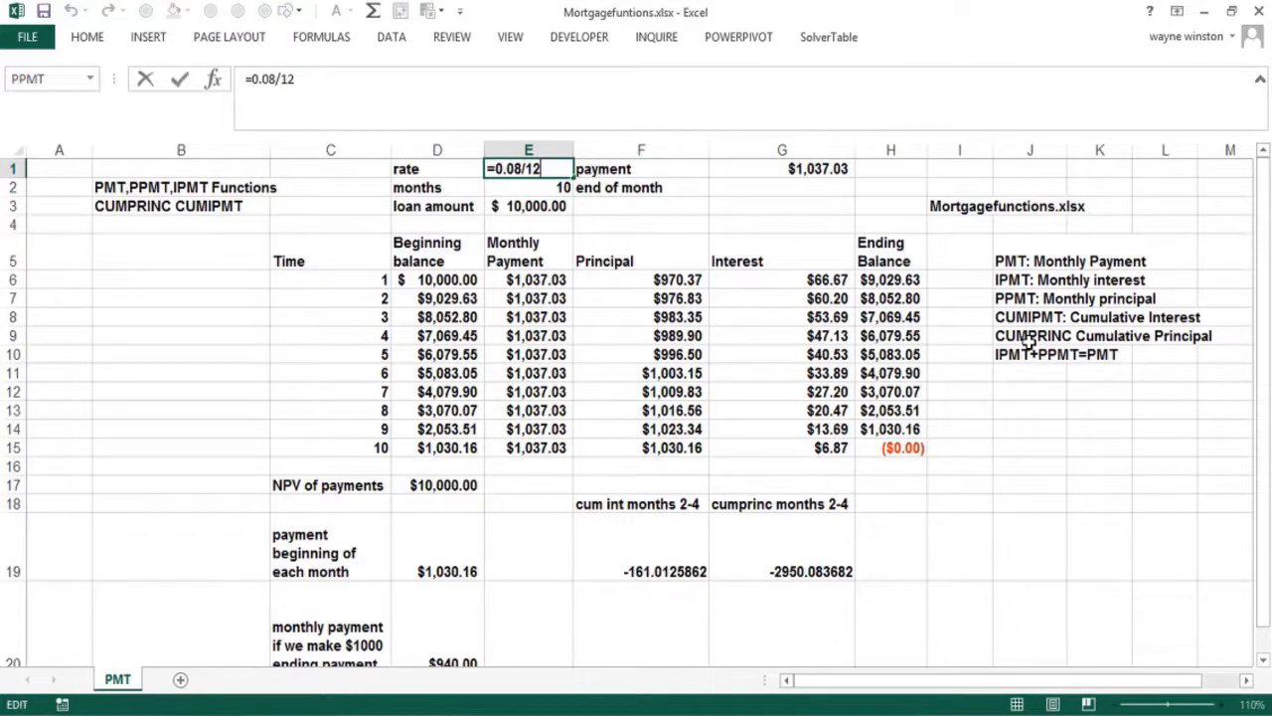
{"action": "key", "text": "Return"}
{"action": "key", "text": "Down"}
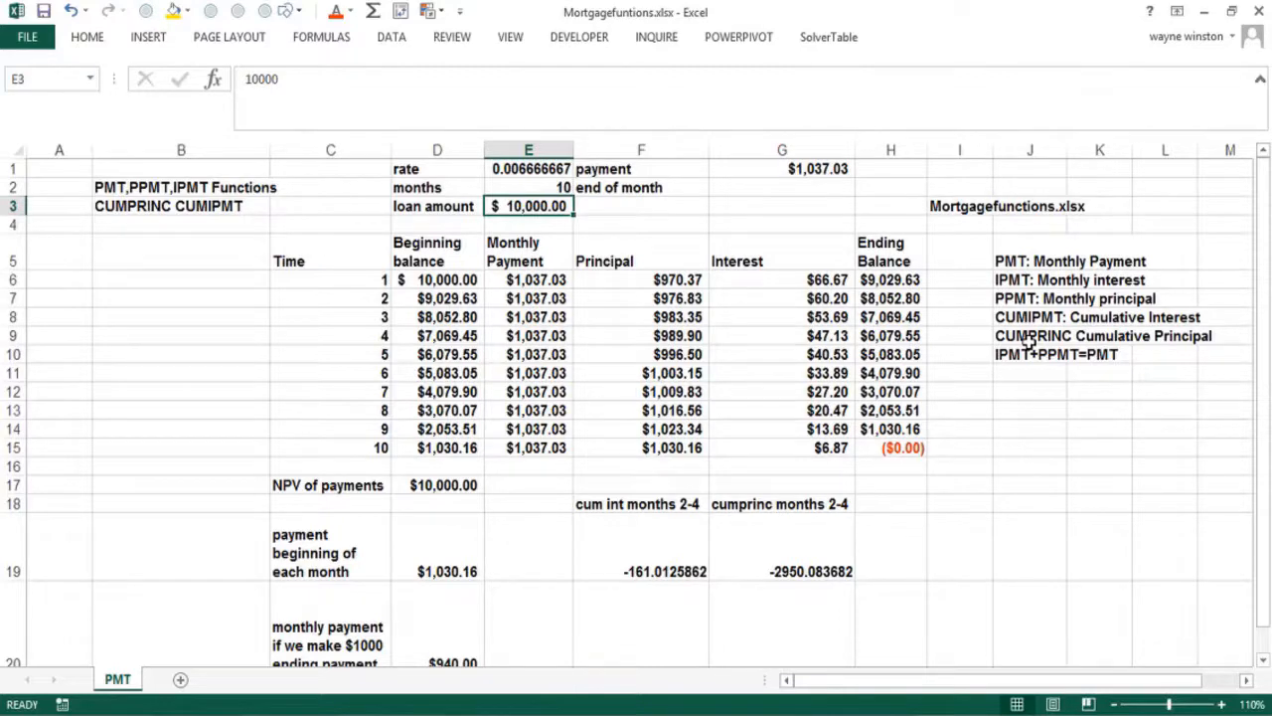
Review the payment column, $1000 ending-payment and beginning-of-month formulas, and the NPV row
{"action": "key", "text": "Down"}
{"action": "key", "text": "Down"}
{"action": "key", "text": "Down"}
{"action": "key", "text": "Down"}
{"action": "key", "text": "Down"}
{"action": "key", "text": "Down"}
{"action": "key", "text": "Down"}
{"action": "key", "text": "Down"}
{"action": "key", "text": "Down"}
{"action": "key", "text": "Down"}
{"action": "key", "text": "Down"}
{"action": "key", "text": "Down"}
{"action": "key", "text": "Down"}
{"action": "key", "text": "Down"}
{"action": "key", "text": "Down"}
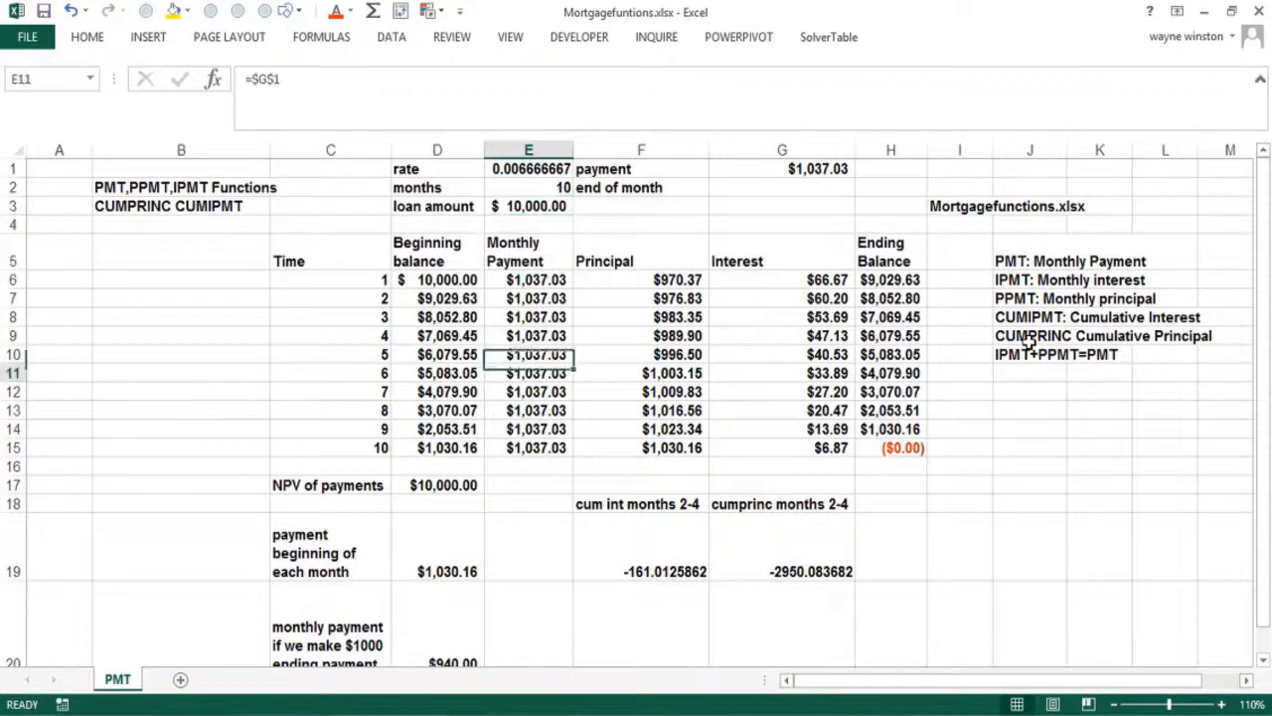
{"action": "key", "text": "Down"}
{"action": "key", "text": "Down"}
{"action": "key", "text": "Down"}
{"action": "key", "text": "Down"}
{"action": "key", "text": "Down"}
{"action": "key", "text": "Down"}
{"action": "key", "text": "Up"}
{"action": "key", "text": "Up"}
{"action": "key", "text": "Up"}
{"action": "key", "text": "Up"}
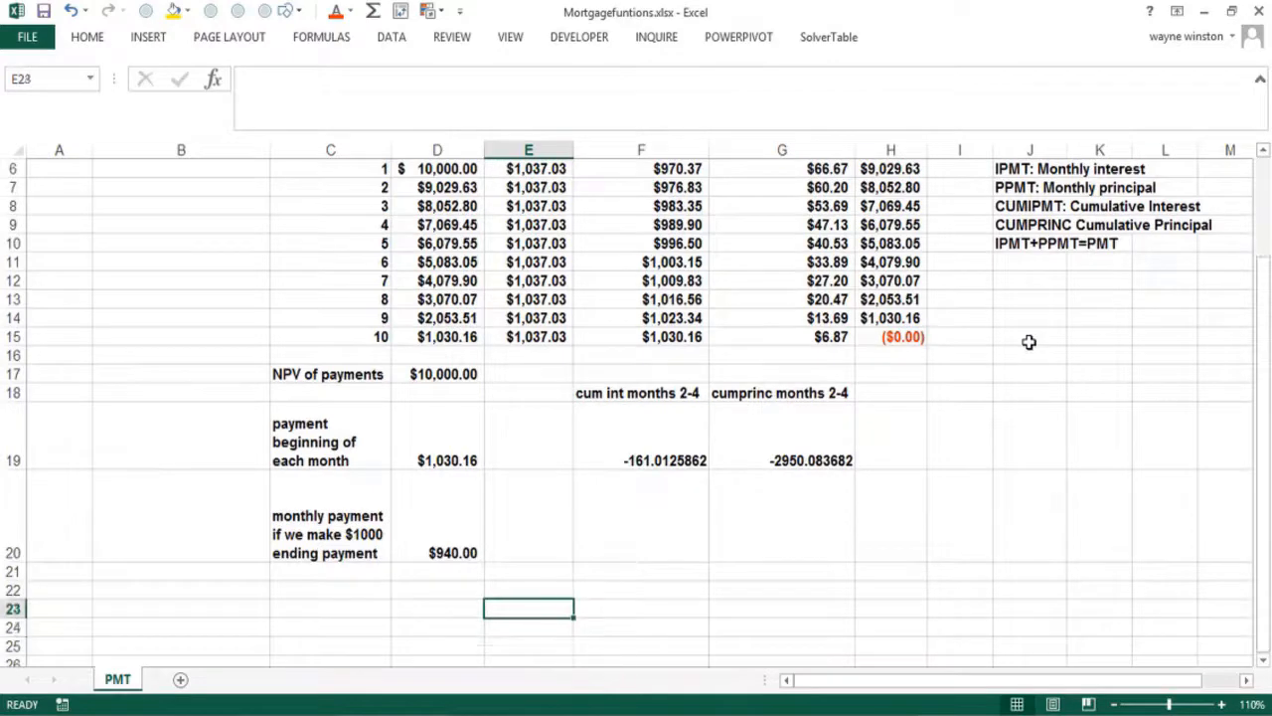
{"action": "key", "text": "Left"}
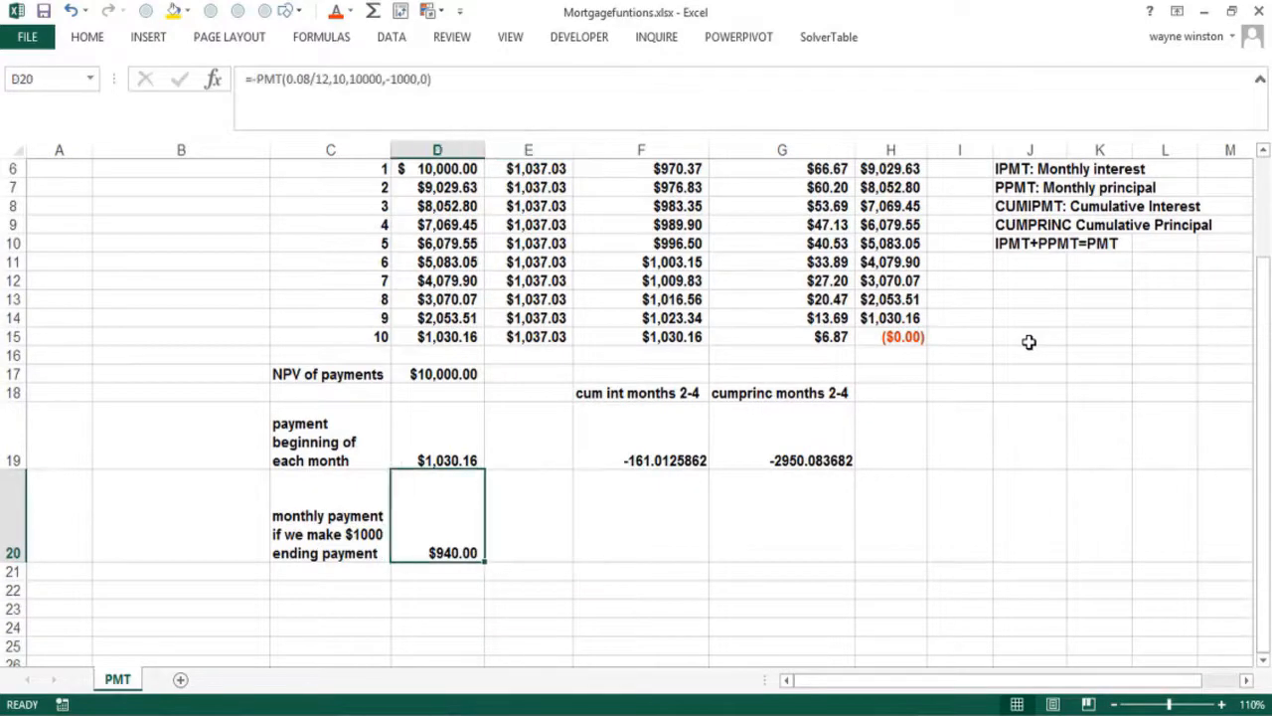
{"action": "key", "text": "Up"}
{"action": "key", "text": "Up"}
{"action": "key", "text": "Up"}
{"action": "key", "text": "Up"}
{"action": "key", "text": "Up"}
{"action": "key", "text": "Up"}
{"action": "key", "text": "Up"}
{"action": "key", "text": "Up"}
{"action": "key", "text": "Up"}
{"action": "key", "text": "Up"}
{"action": "key", "text": "Up"}
{"action": "key", "text": "Up"}
{"action": "key", "text": "Up"}
{"action": "key", "text": "Up"}
{"action": "key", "text": "Up"}
{"action": "key", "text": "Up"}
{"action": "key", "text": "Up"}
{"action": "key", "text": "Up"}
{"action": "key", "text": "Up"}
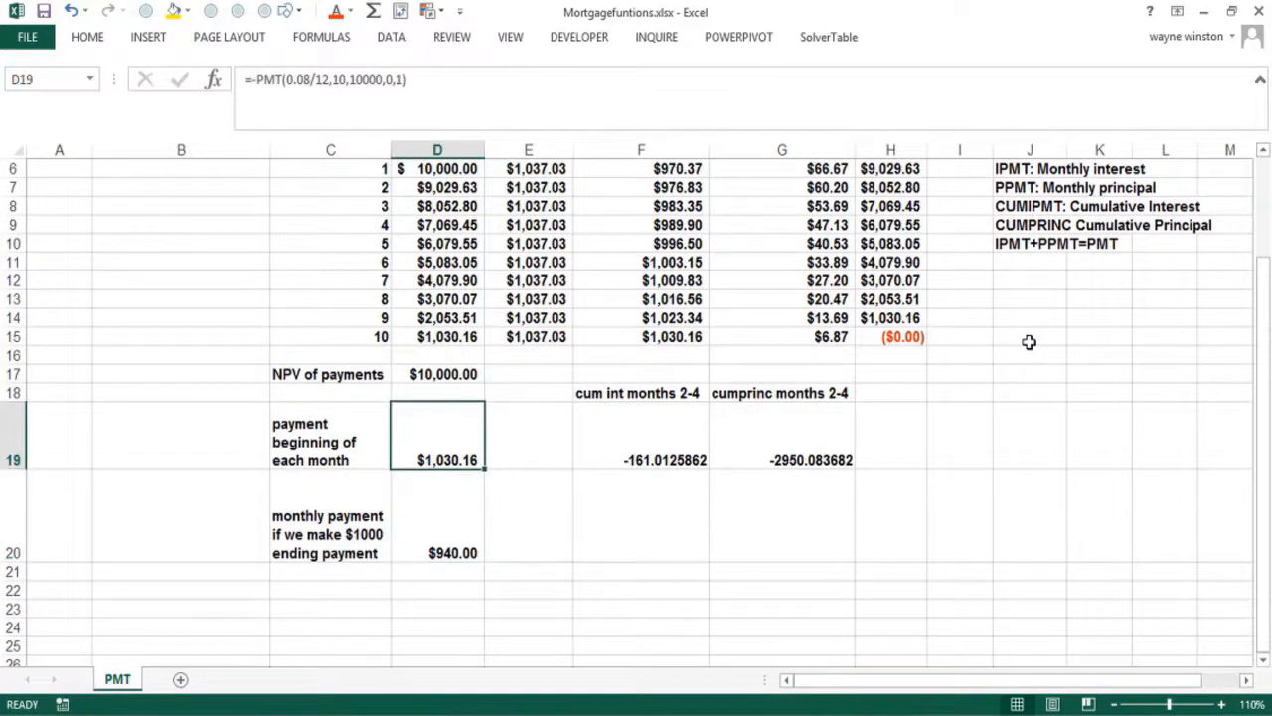
{"action": "key", "text": "Right"}
{"action": "key", "text": "Down"}
{"action": "key", "text": "Down"}
{"action": "key", "text": "Down"}
{"action": "key", "text": "Down"}
{"action": "key", "text": "Down"}
{"action": "key", "text": "Down"}
{"action": "key", "text": "Down"}
{"action": "key", "text": "Down"}
{"action": "key", "text": "Down"}
{"action": "key", "text": "Down"}
{"action": "key", "text": "Down"}
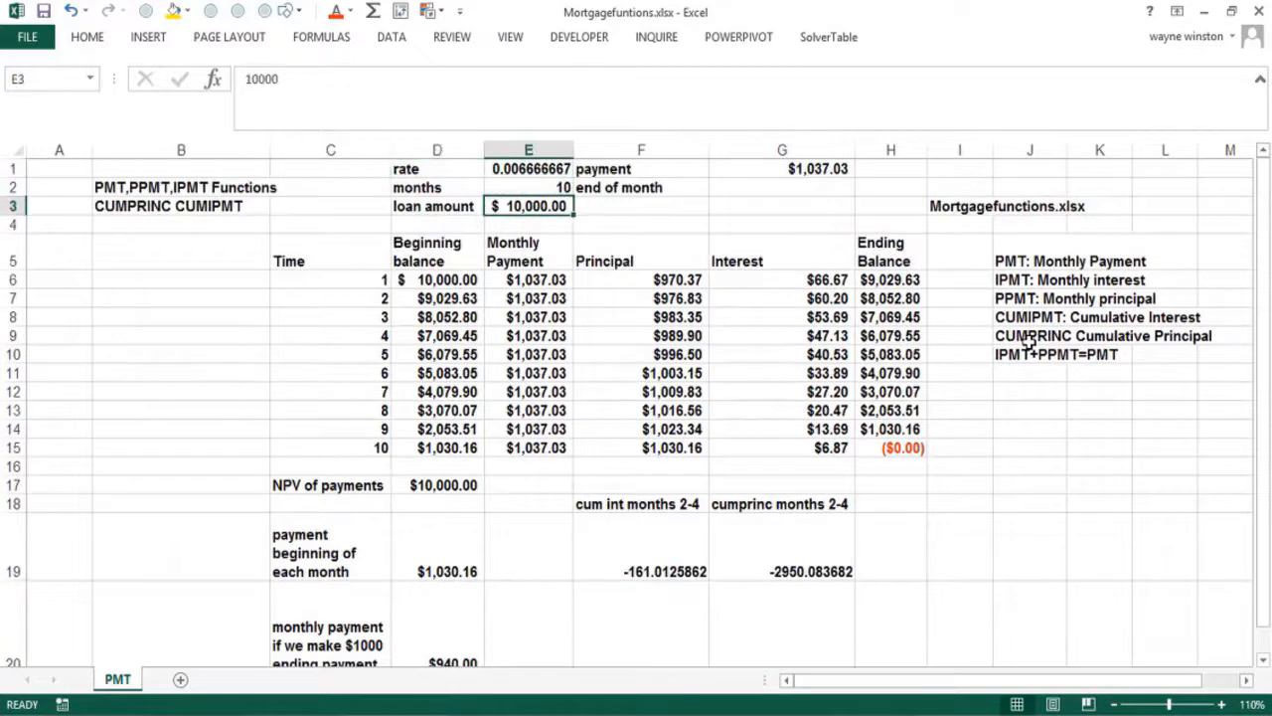
{"action": "key", "text": "Right"}
{"action": "key", "text": "Left"}
{"action": "key", "text": "Left"}
{"action": "key", "text": "Left"}
{"action": "key", "text": "Left"}
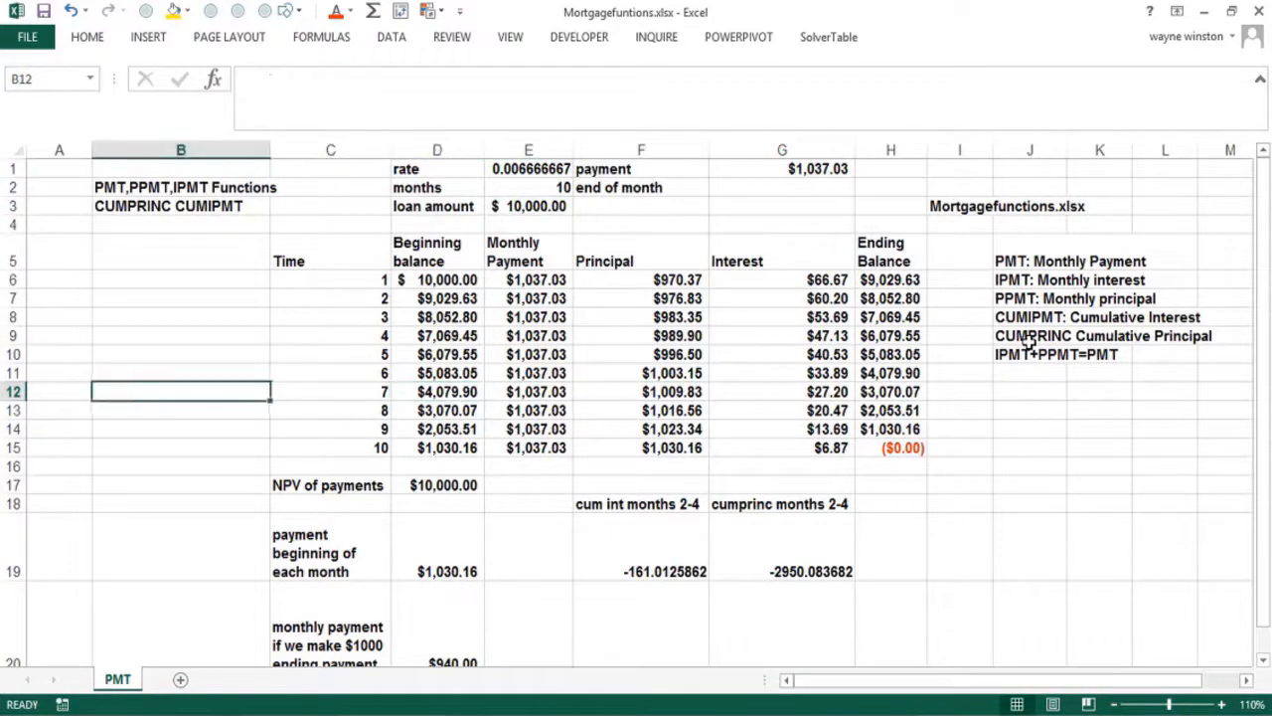
{"action": "key", "text": "Down"}
{"action": "key", "text": "Down"}
{"action": "key", "text": "Down"}
{"action": "key", "text": "Down"}
{"action": "key", "text": "Down"}
{"action": "key", "text": "Right"}
{"action": "key", "text": "Right"}
{"action": "key", "text": "Right"}
{"action": "key", "text": "Right"}
{"action": "key", "text": "Right"}
{"action": "key", "text": "Right"}
{"action": "key", "text": "Right"}
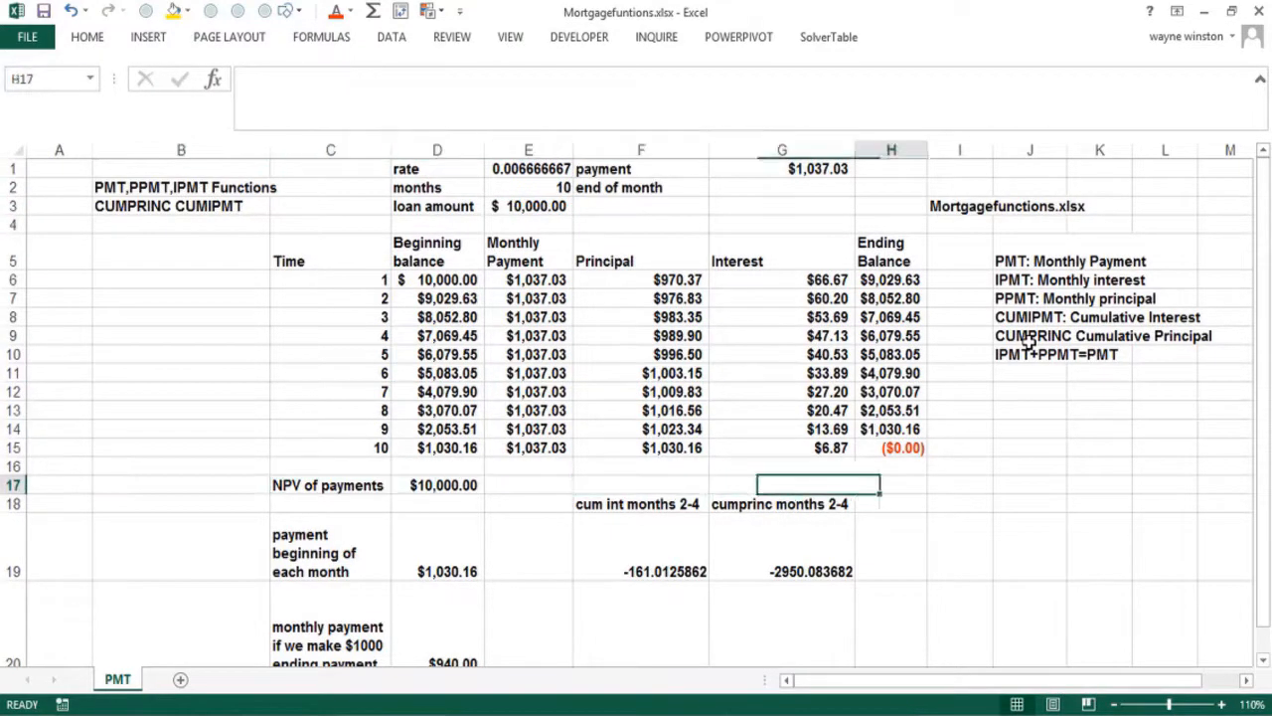
Enter the notes '0=end of period' in I17 and '1=beginning of period' in I18
{"action": "type", "text": "0="}
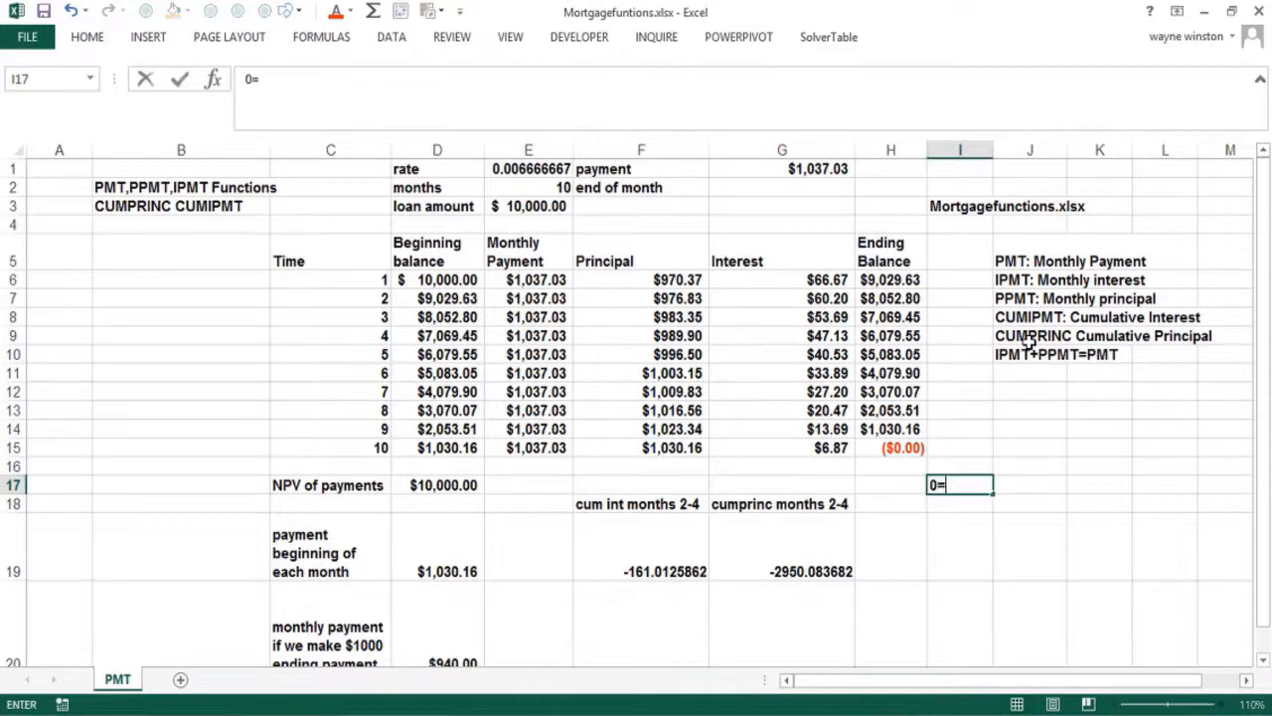
{"action": "type", "text": "nd"}
{"action": "key", "text": "BackSpace"}
{"action": "key", "text": "BackSpace"}
{"action": "type", "text": "end of"}
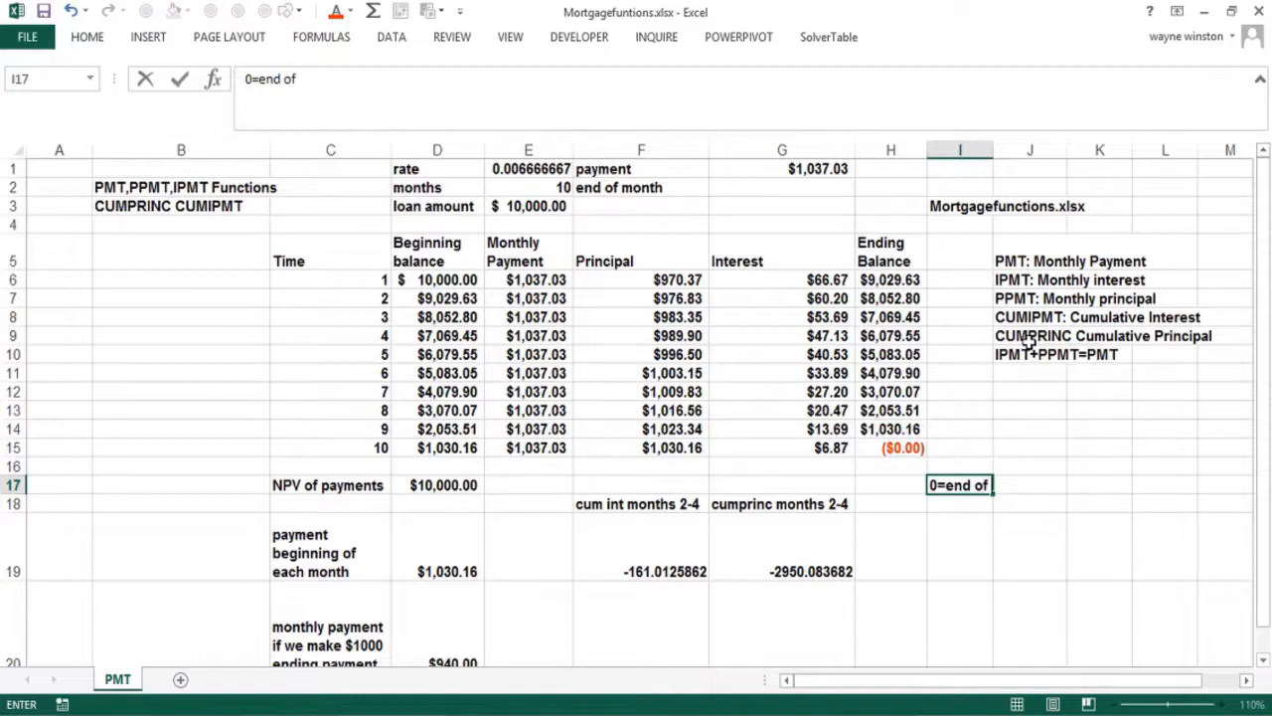
{"action": "type", "text": " periods"}
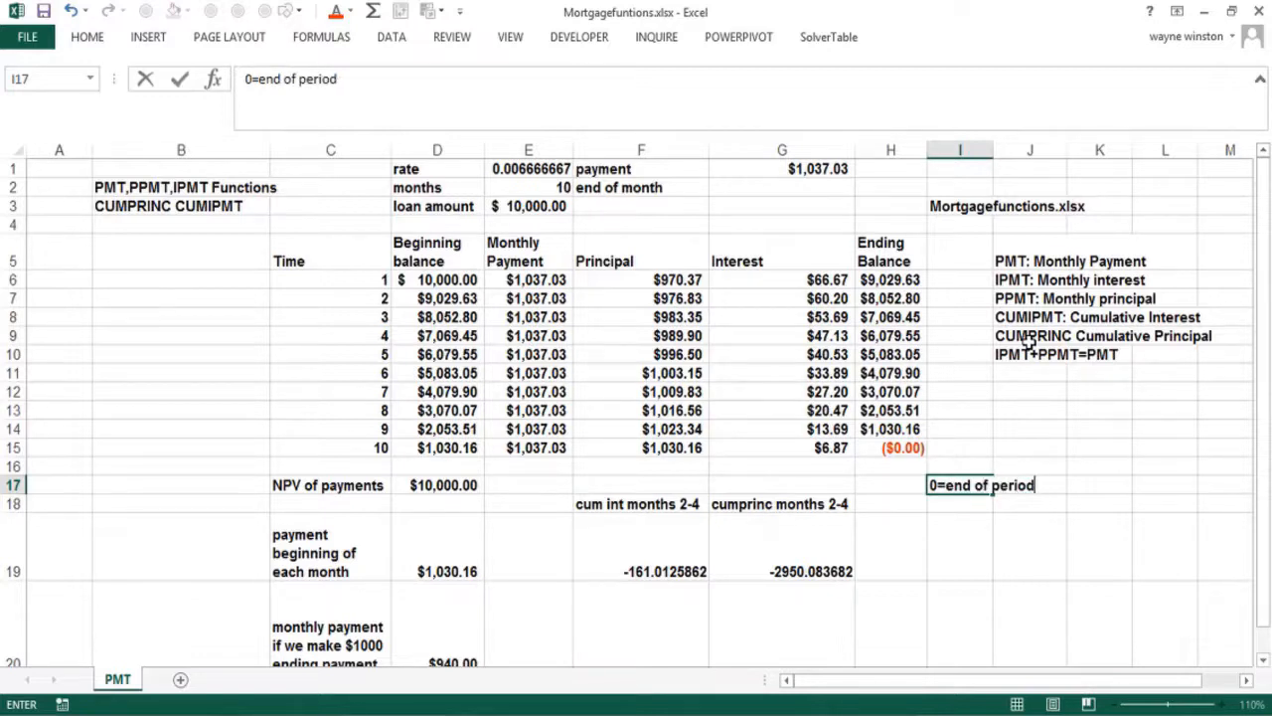
{"action": "key", "text": "Return"}
{"action": "type", "text": "1=be"}
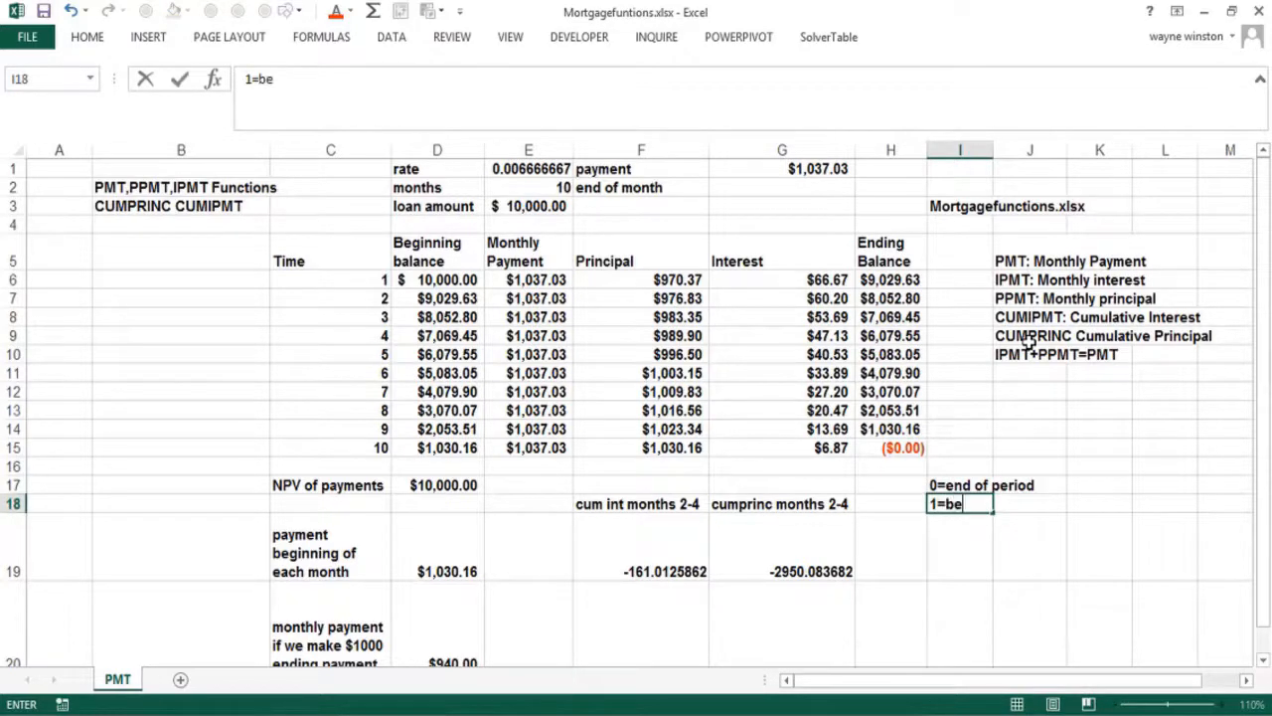
{"action": "type", "text": "ginning of period"}
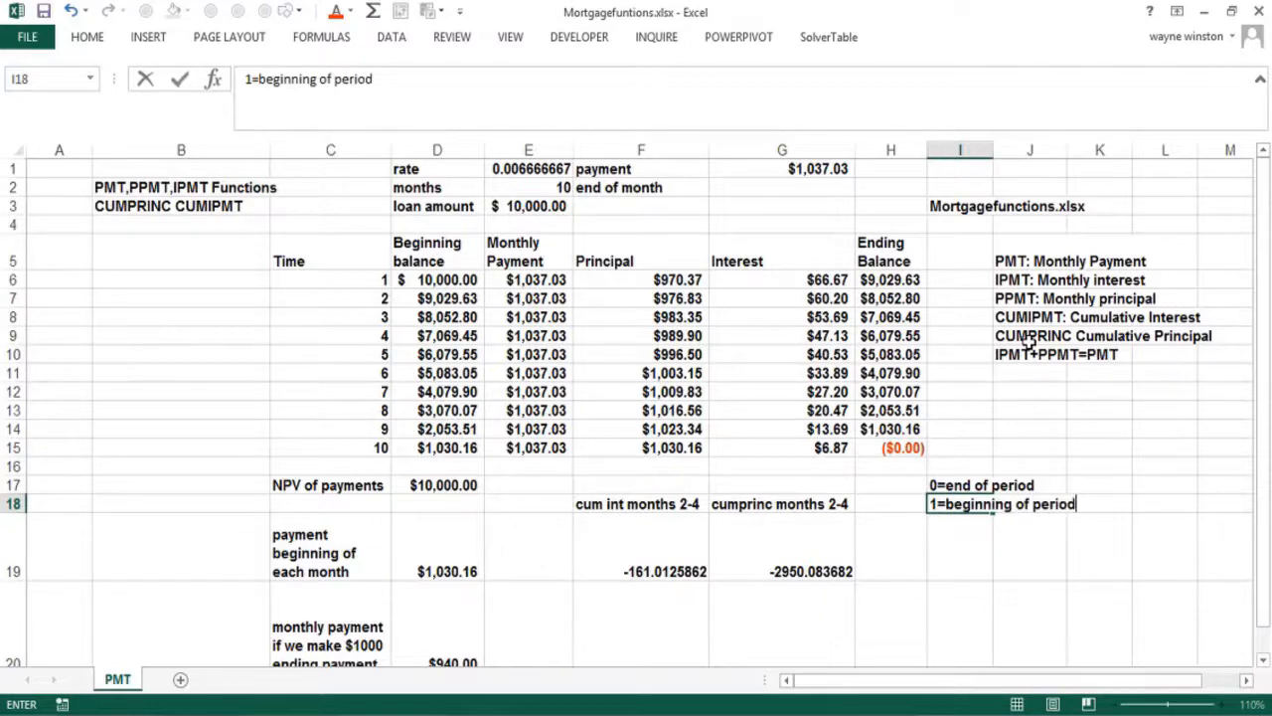
{"action": "key", "text": "Return"}
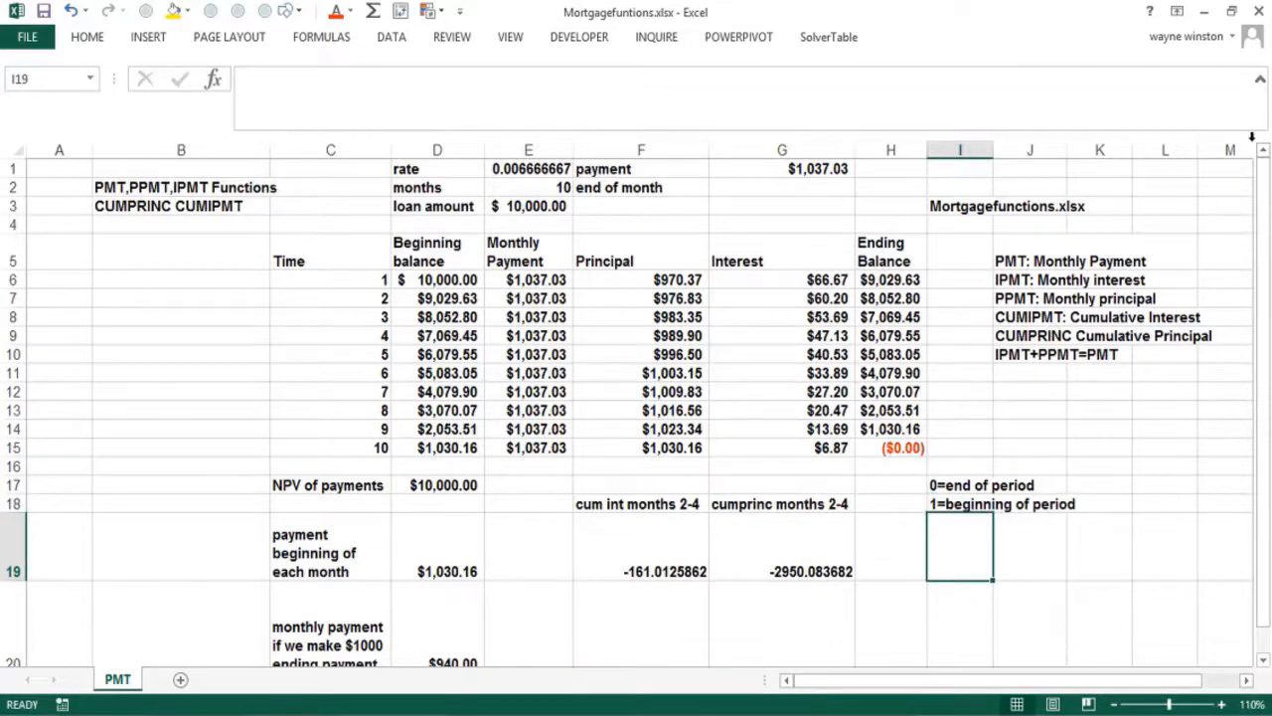
{"action": "left_click", "coordinate": [894, 169]}
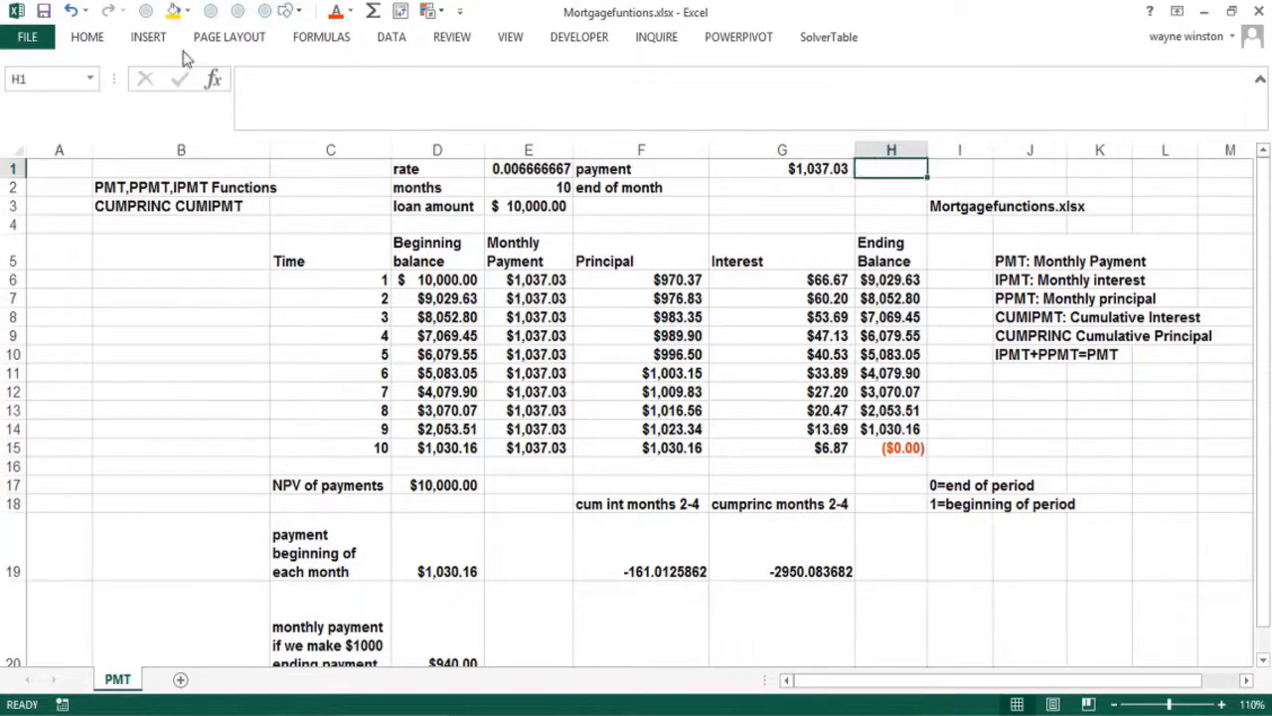
Start a Financial PDURATION formula in H1 with rate .08/12, present value 10000 and future value 0
{"action": "left_click", "coordinate": [212, 78]}
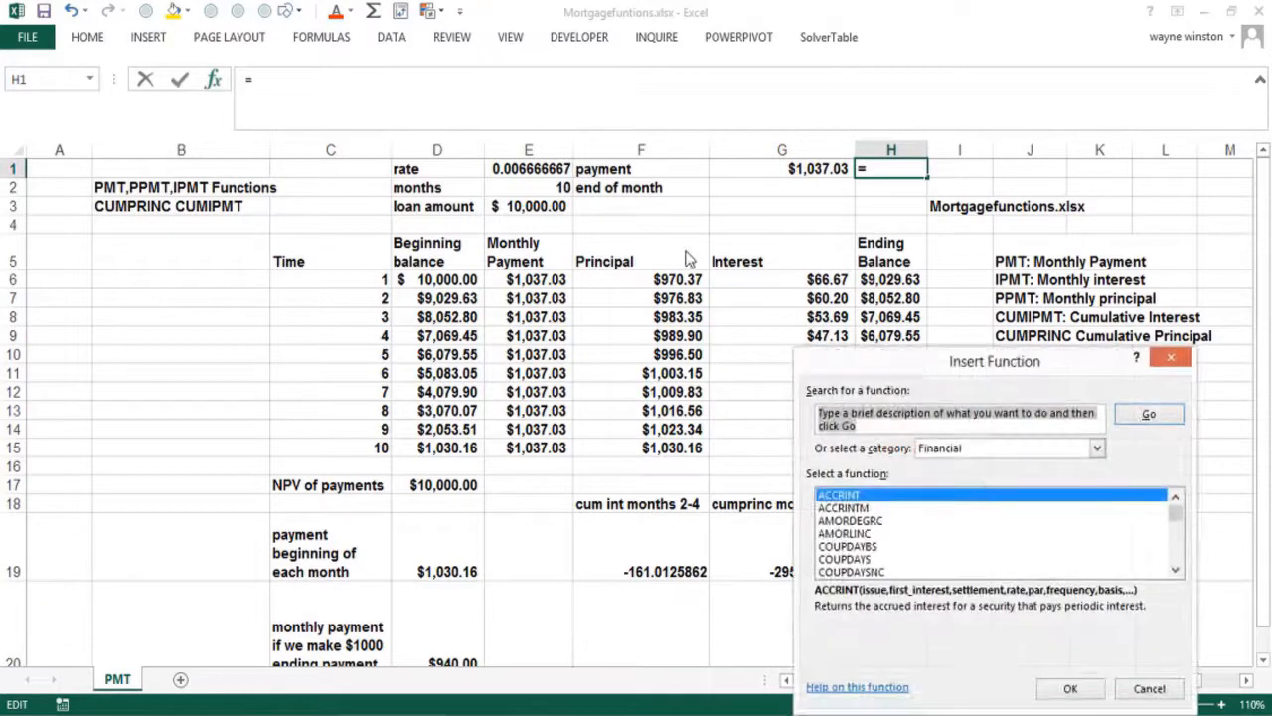
{"action": "left_click", "coordinate": [844, 521]}
{"action": "key", "text": "p"}
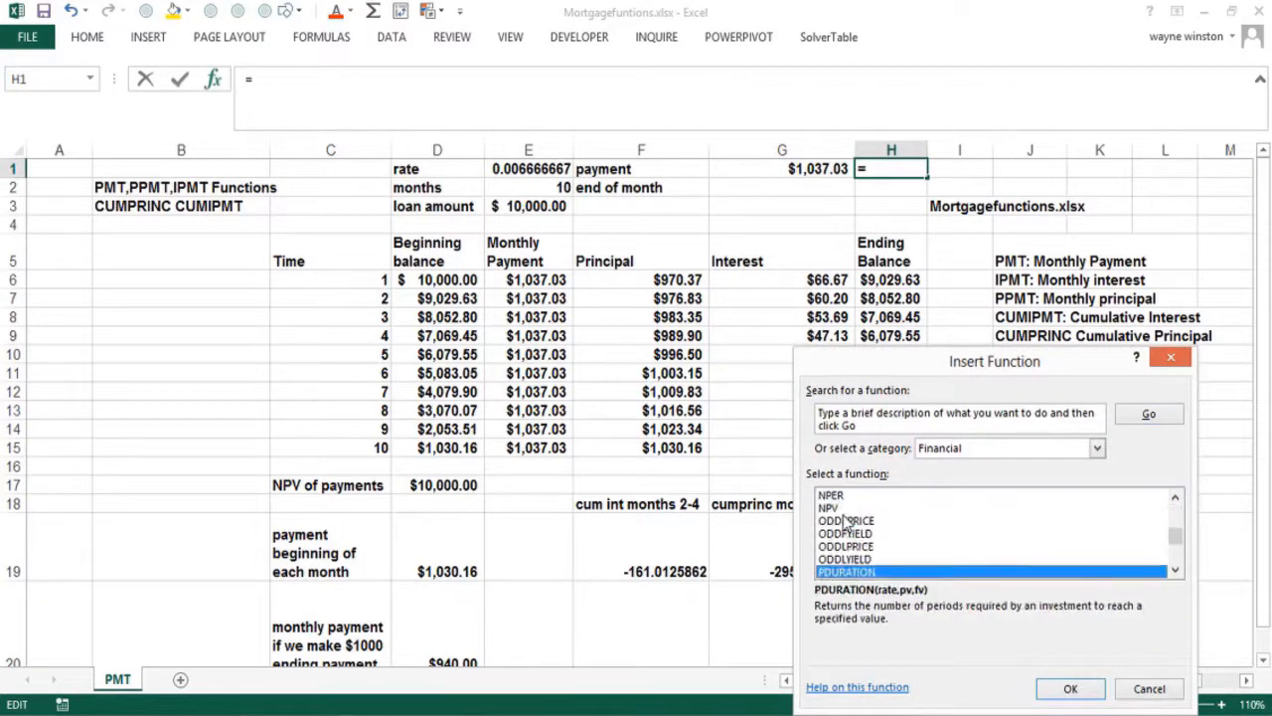
{"action": "key", "text": "Down"}
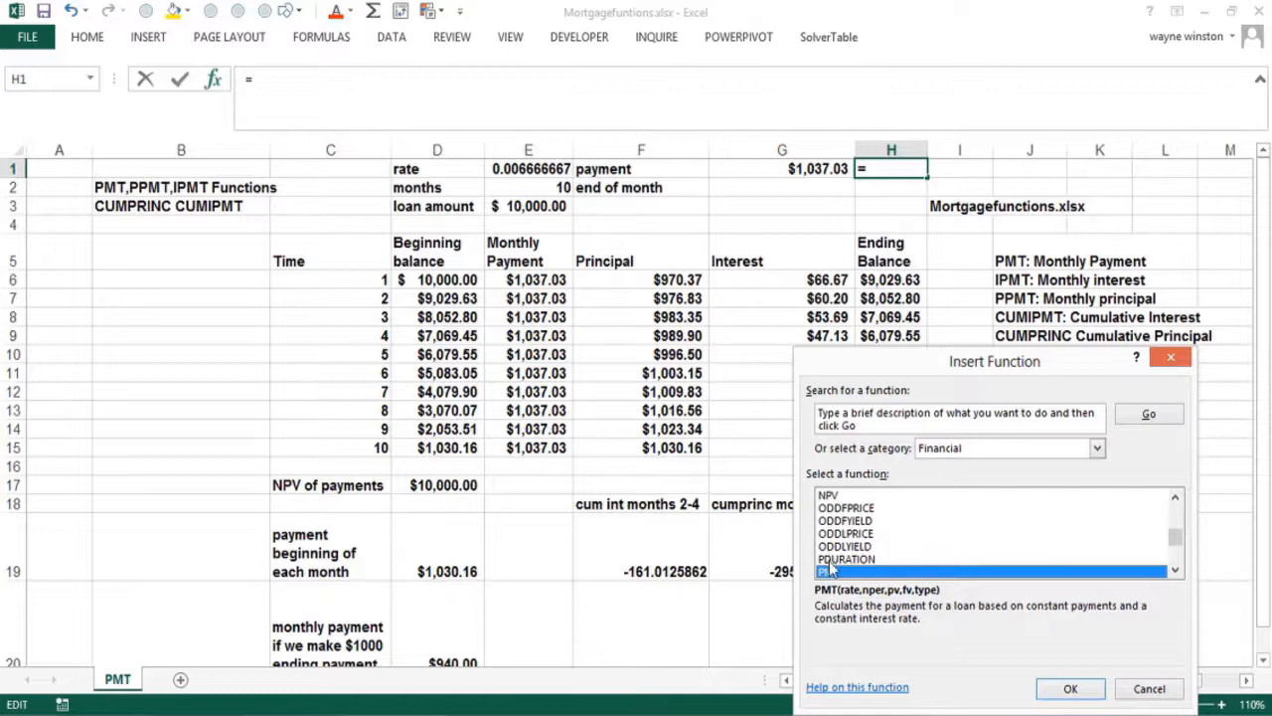
{"action": "double_click", "coordinate": [835, 559]}
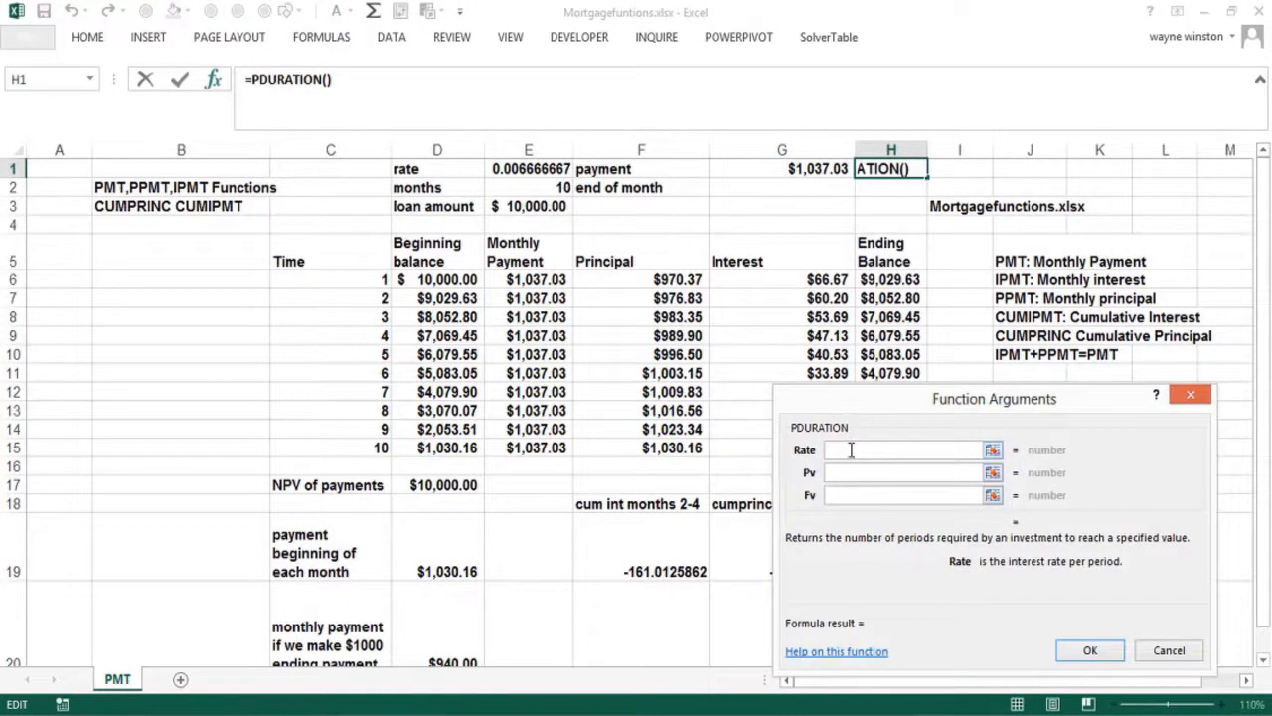
{"action": "type", "text": ".08/12"}
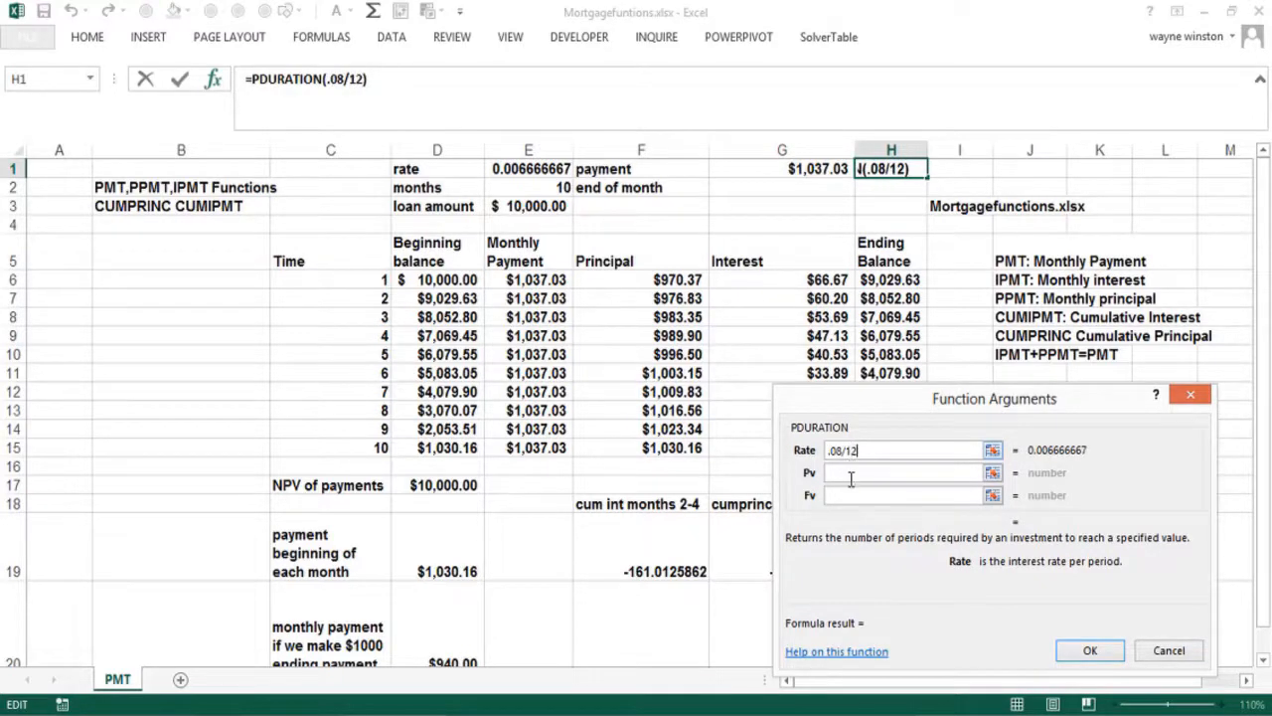
{"action": "left_click", "coordinate": [853, 473]}
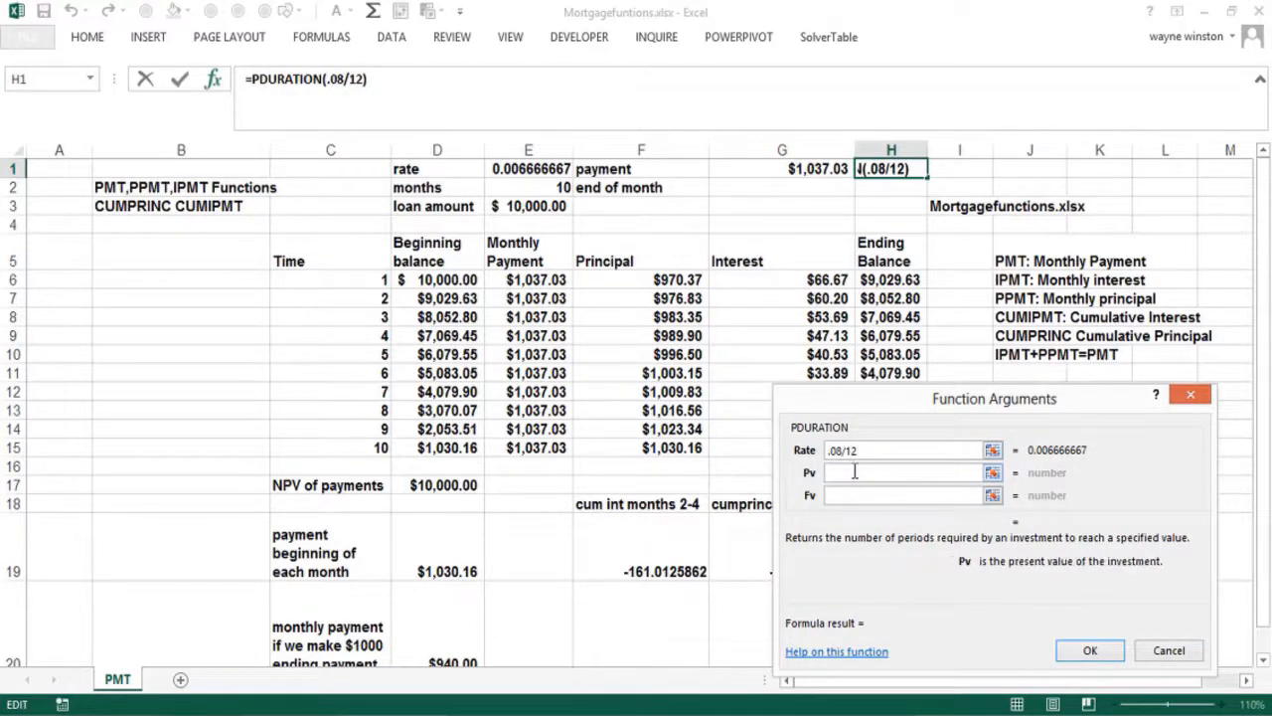
{"action": "key", "text": "F1"}
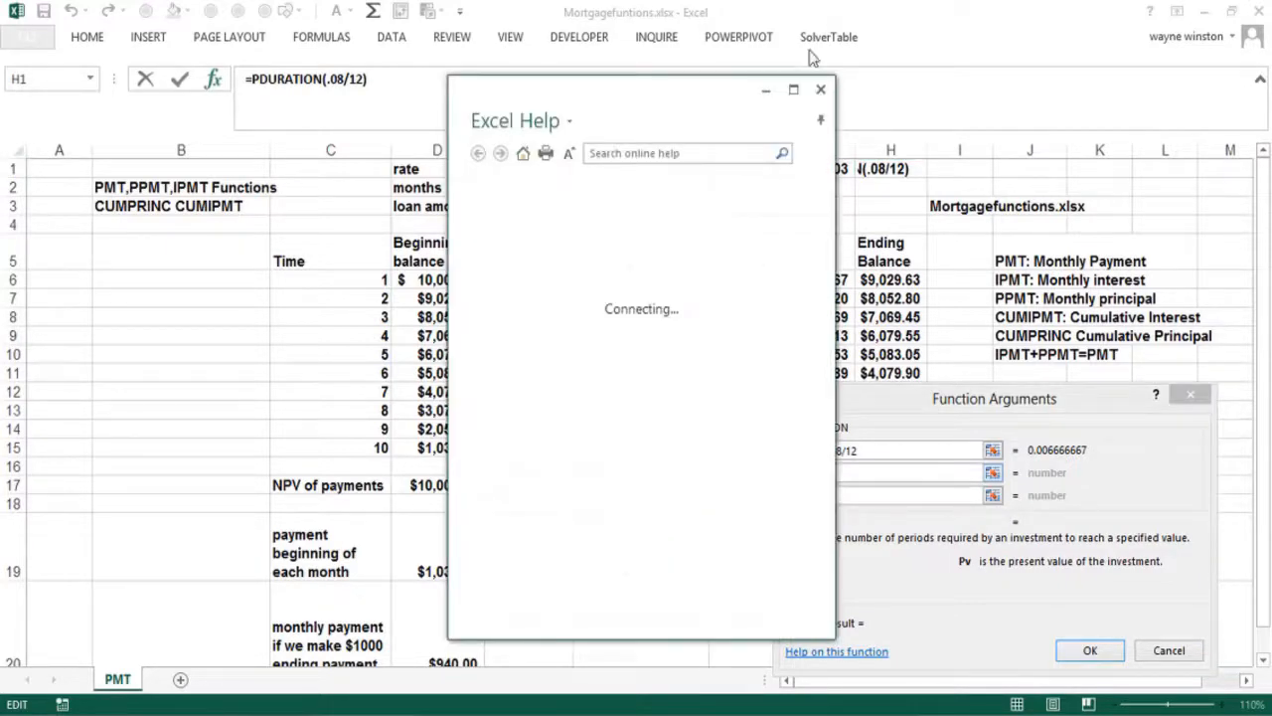
{"action": "left_click", "coordinate": [821, 89]}
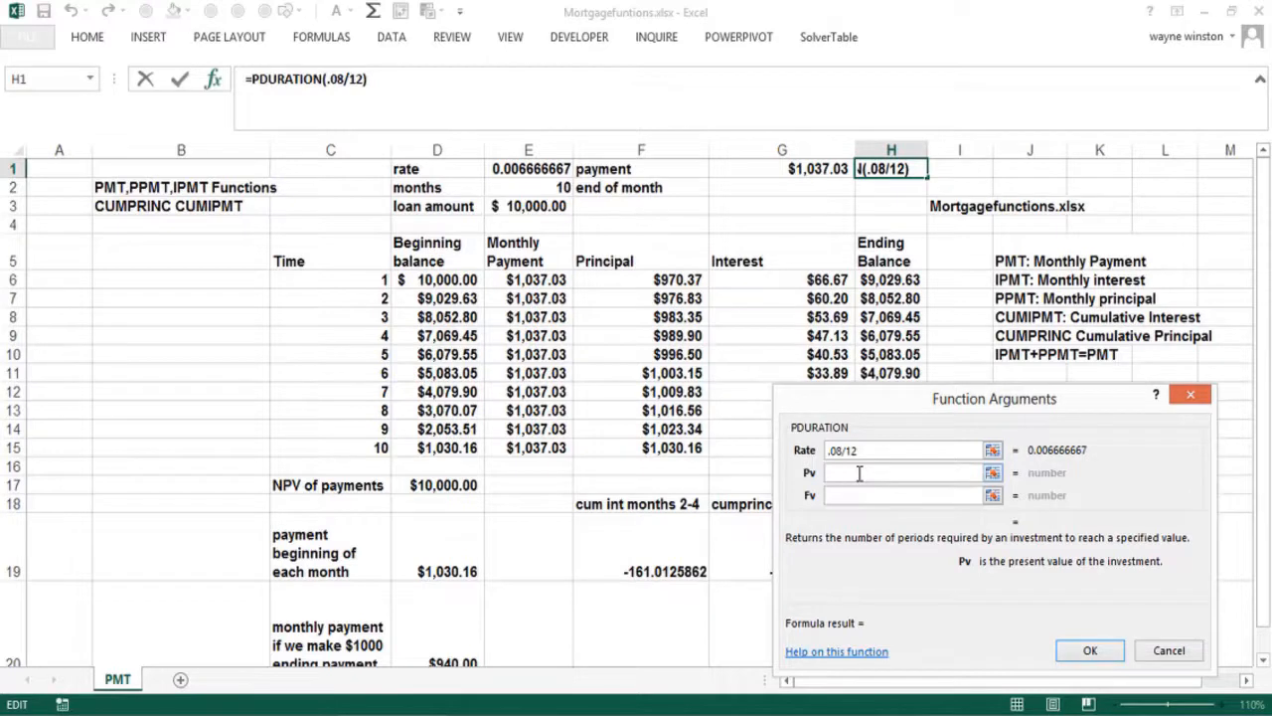
{"action": "type", "text": "10000"}
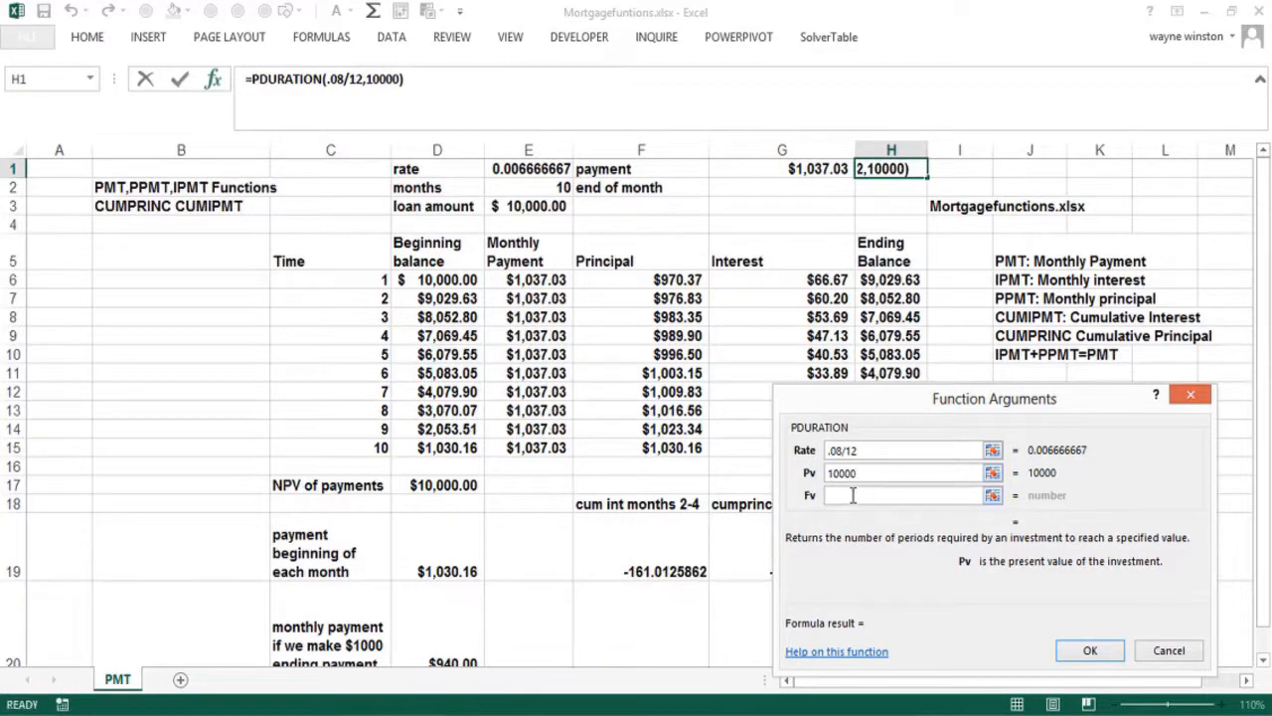
{"action": "left_click", "coordinate": [852, 496]}
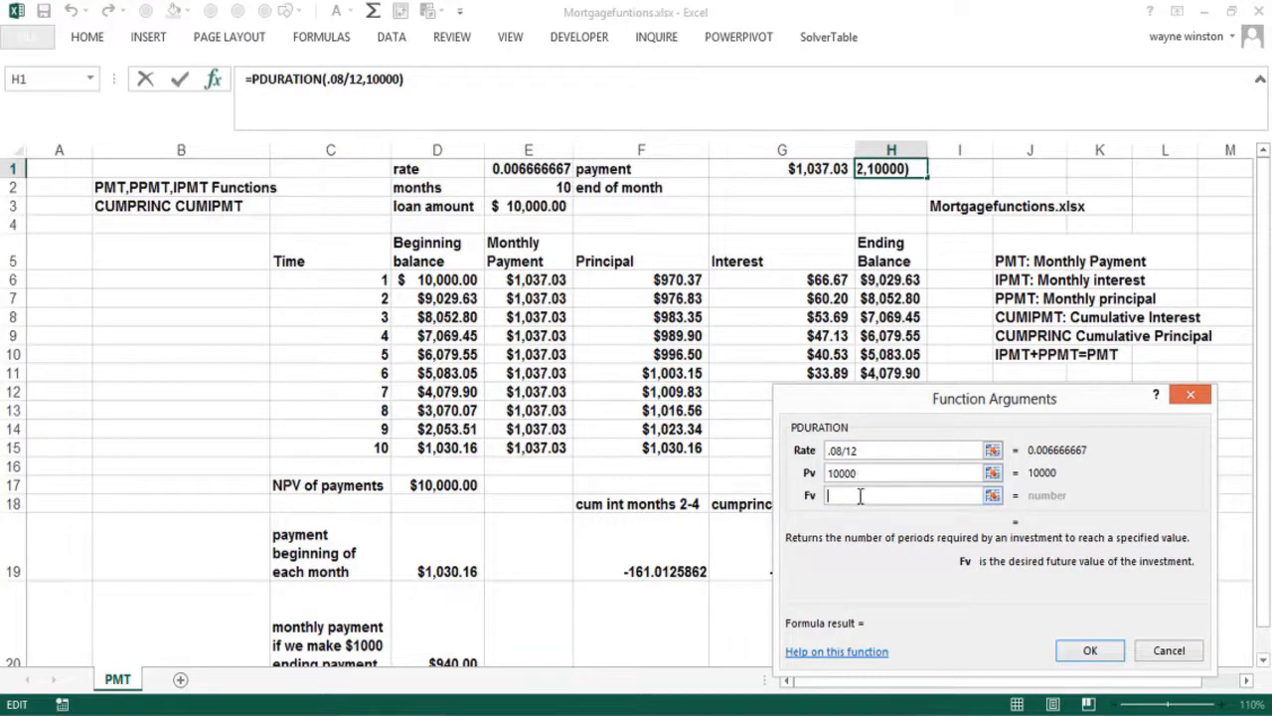
{"action": "type", "text": "0"}
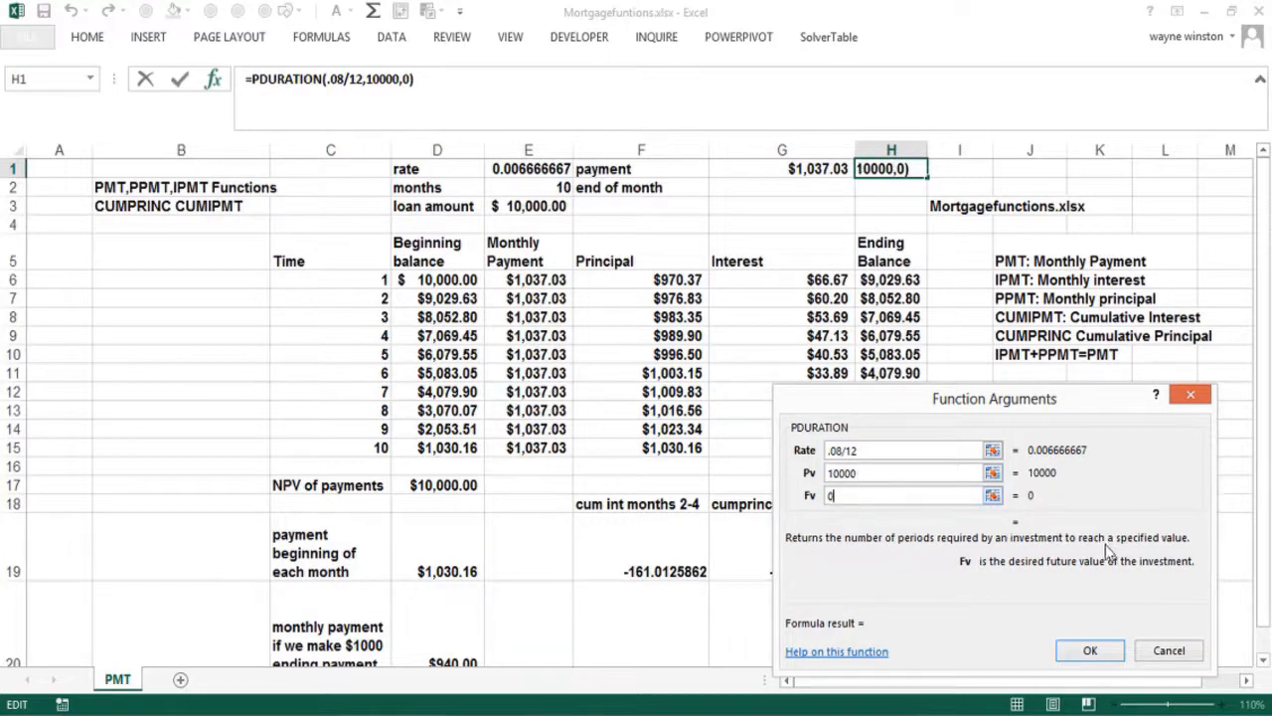
Replace the PDURATION attempt with a PMT formula in H1: rate .08/12, 10 periods, 10000, 0, 0
{"action": "left_click", "coordinate": [1203, 395]}
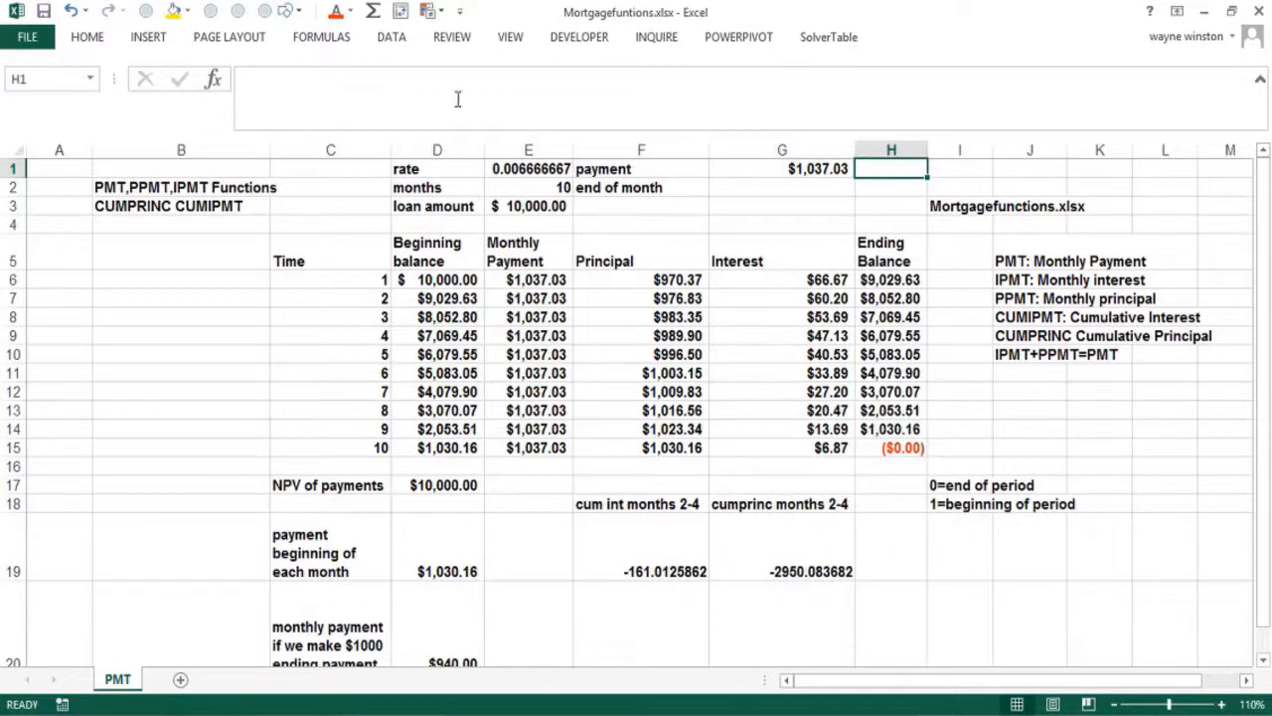
{"action": "left_click", "coordinate": [215, 79]}
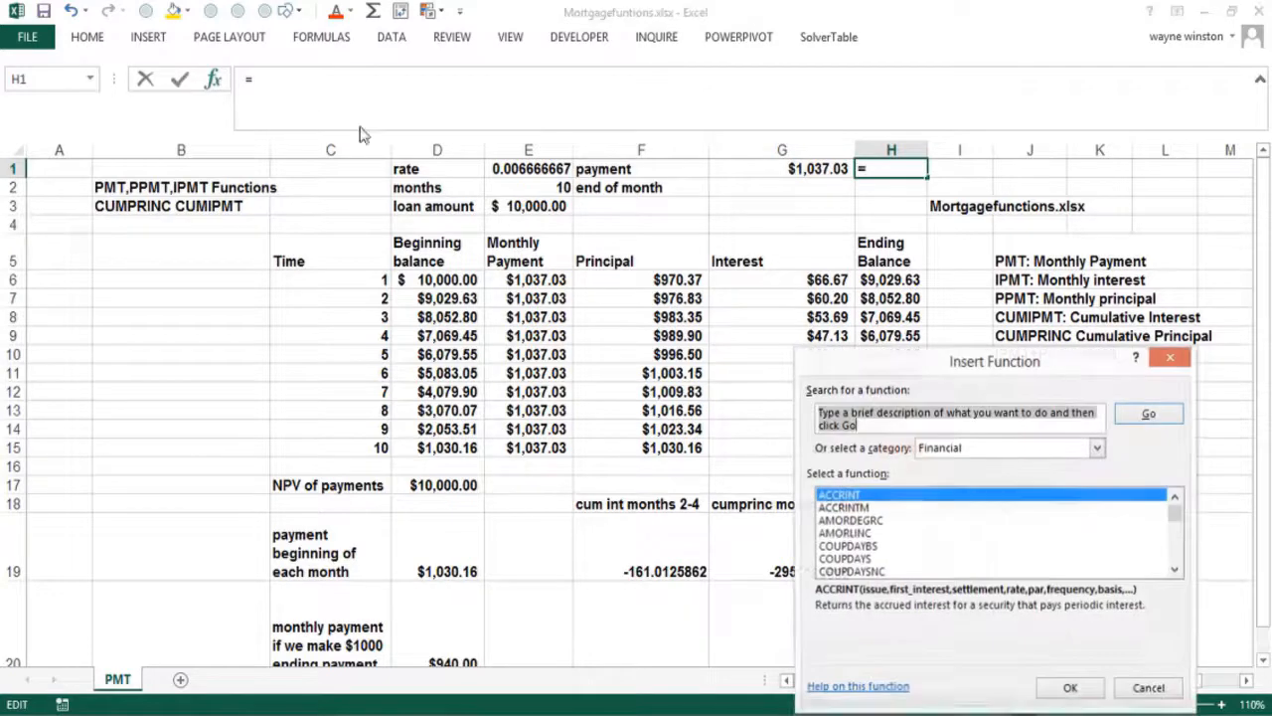
{"action": "key", "text": "p"}
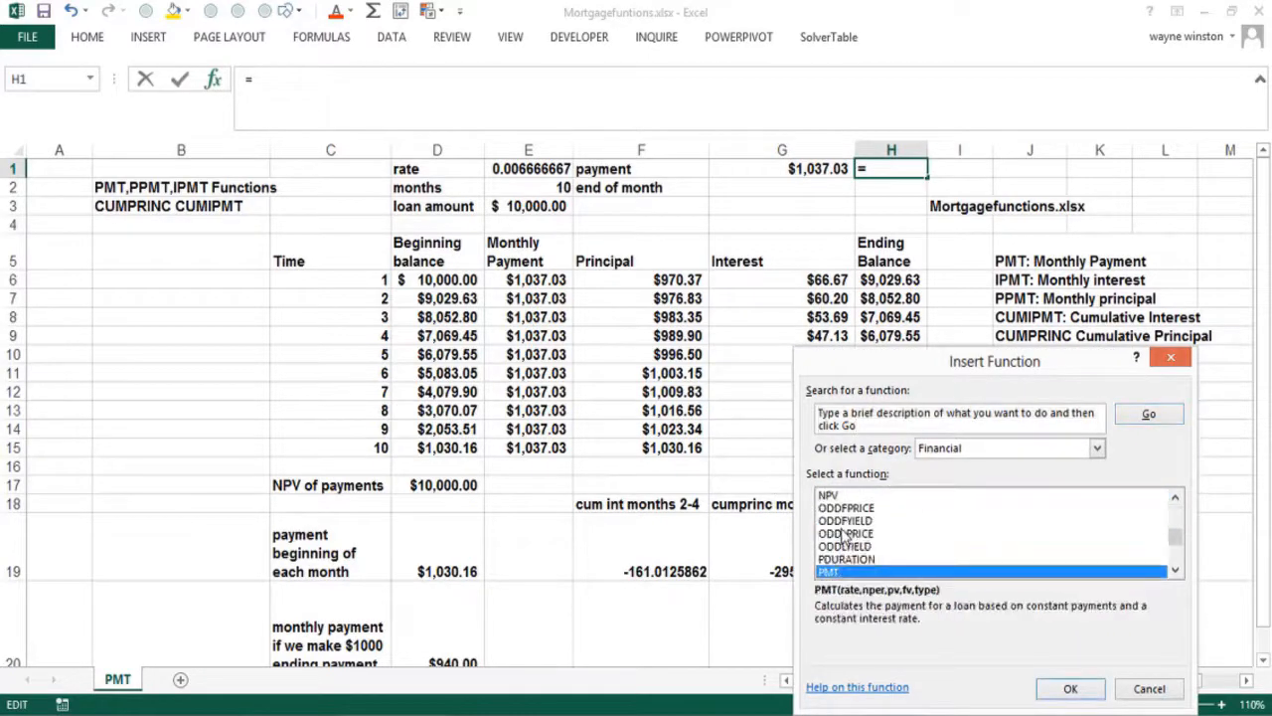
{"action": "key", "text": "Escape"}
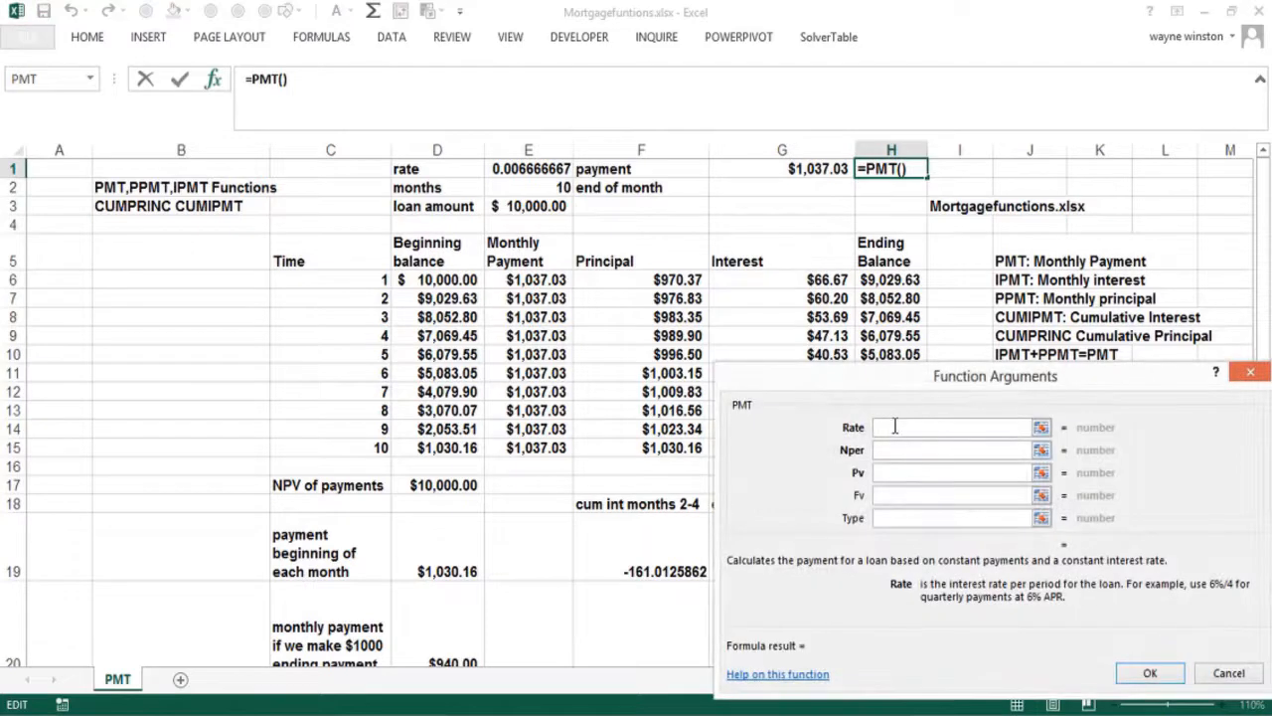
{"action": "type", "text": ".08/12"}
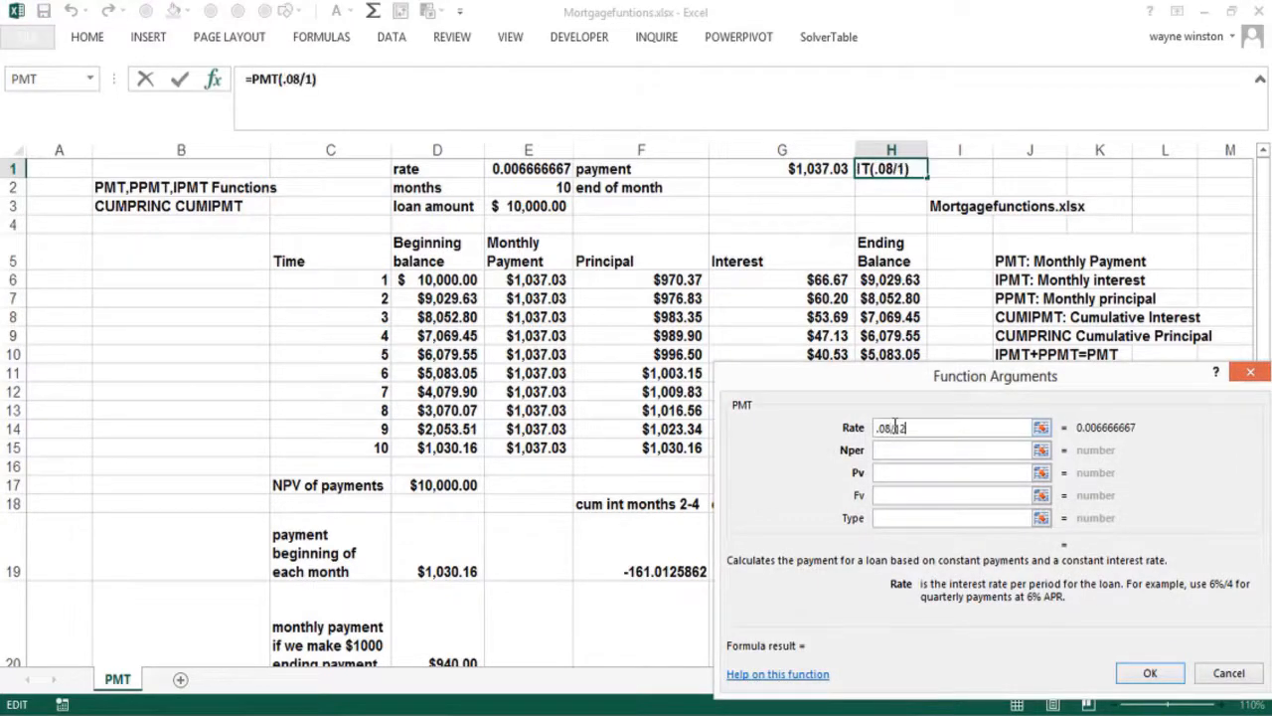
{"action": "left_click", "coordinate": [902, 449]}
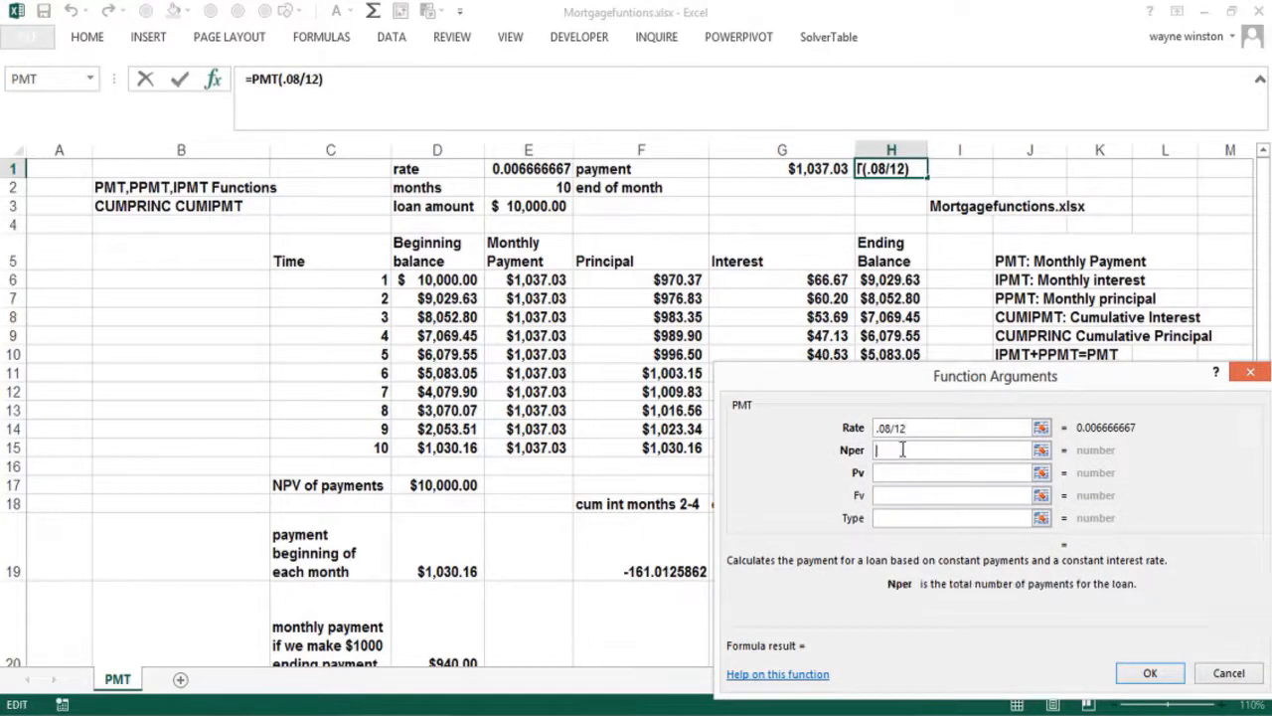
{"action": "type", "text": "10"}
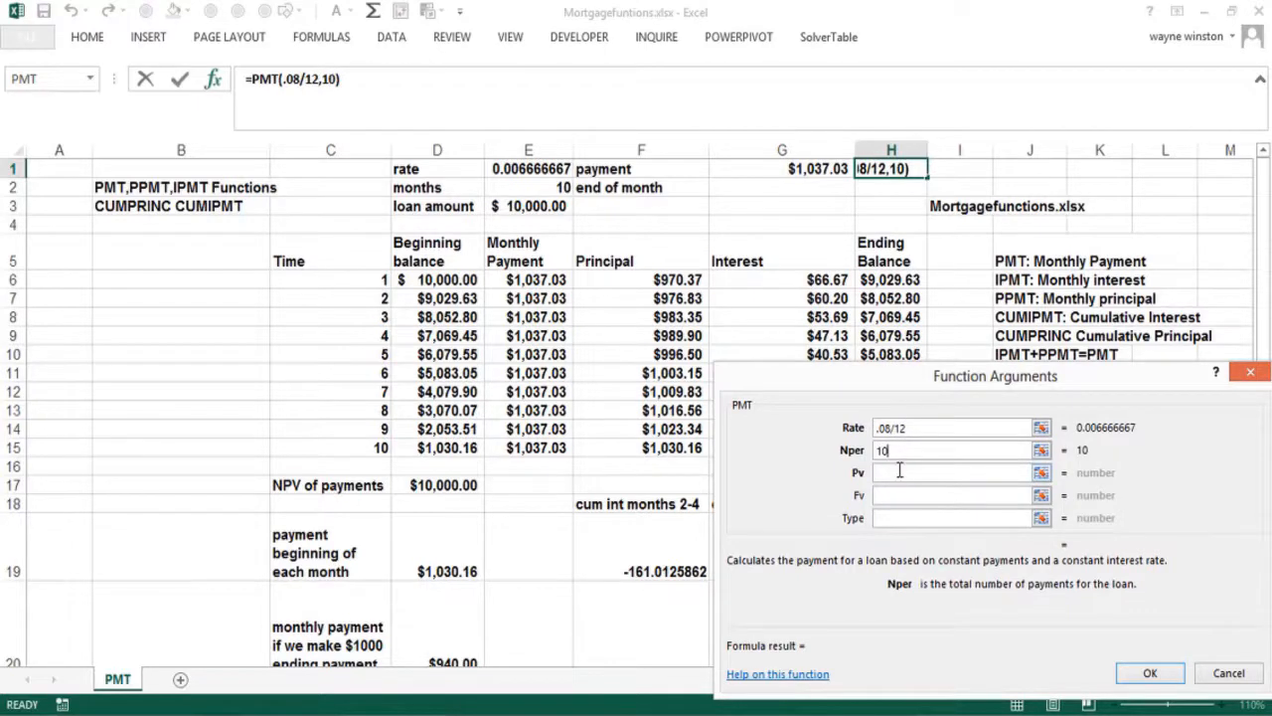
{"action": "left_click", "coordinate": [895, 472]}
{"action": "type", "text": "10000"}
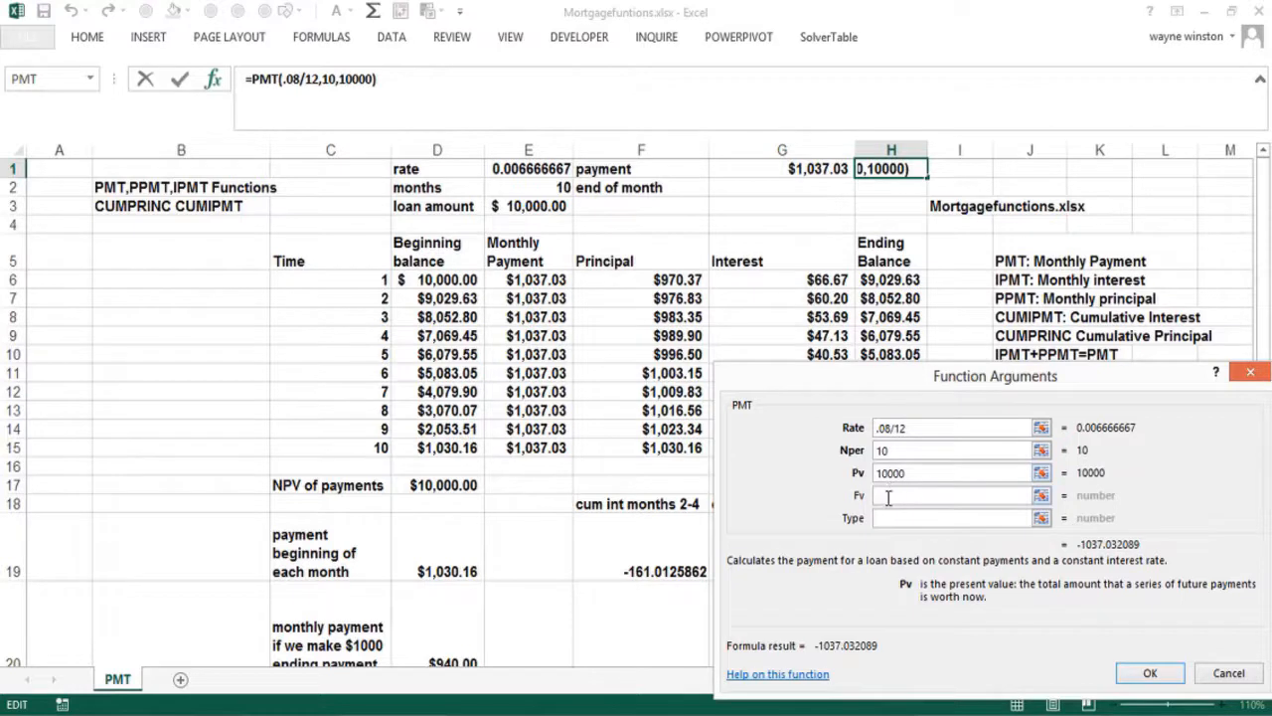
{"action": "left_click", "coordinate": [889, 496]}
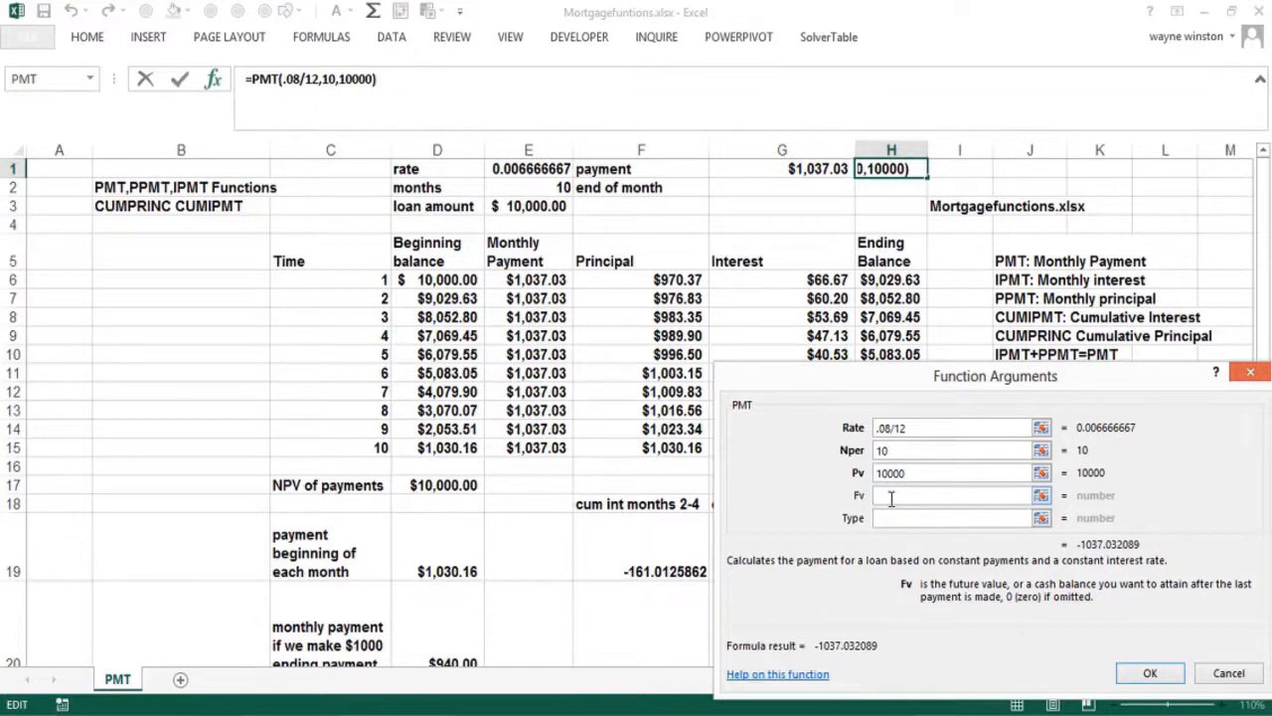
{"action": "type", "text": "0"}
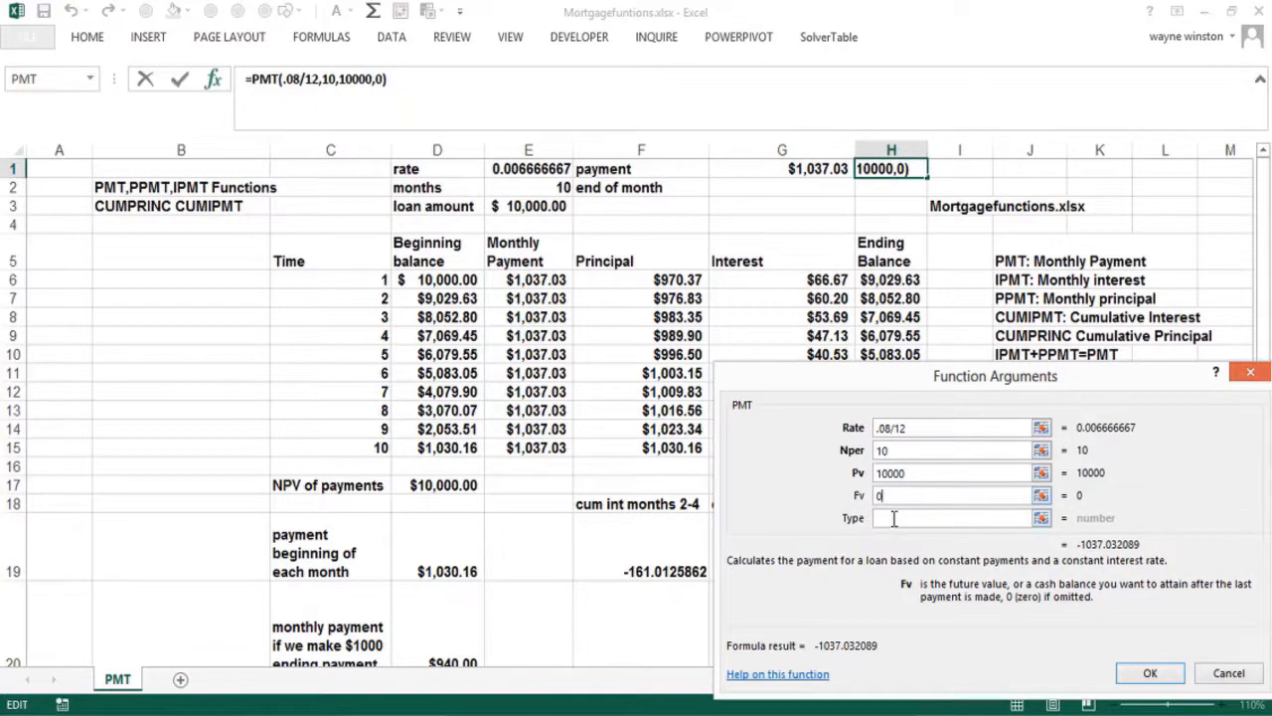
{"action": "left_click", "coordinate": [894, 517]}
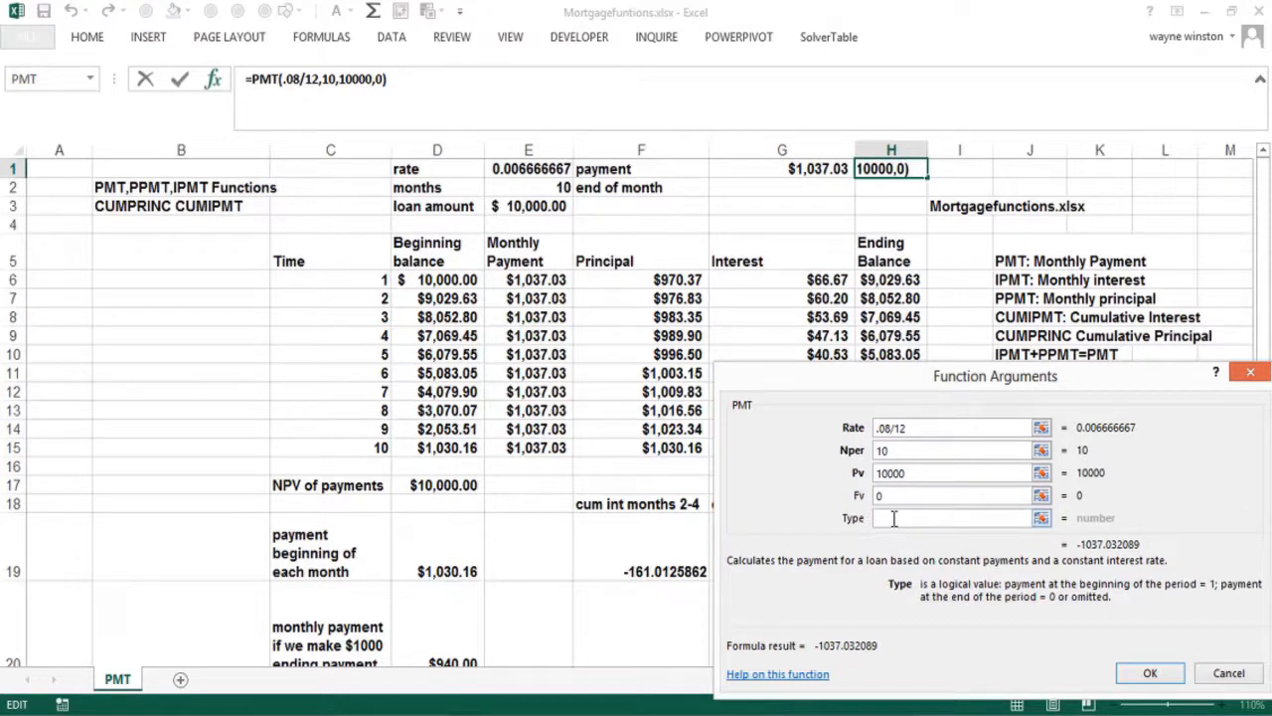
{"action": "type", "text": "0"}
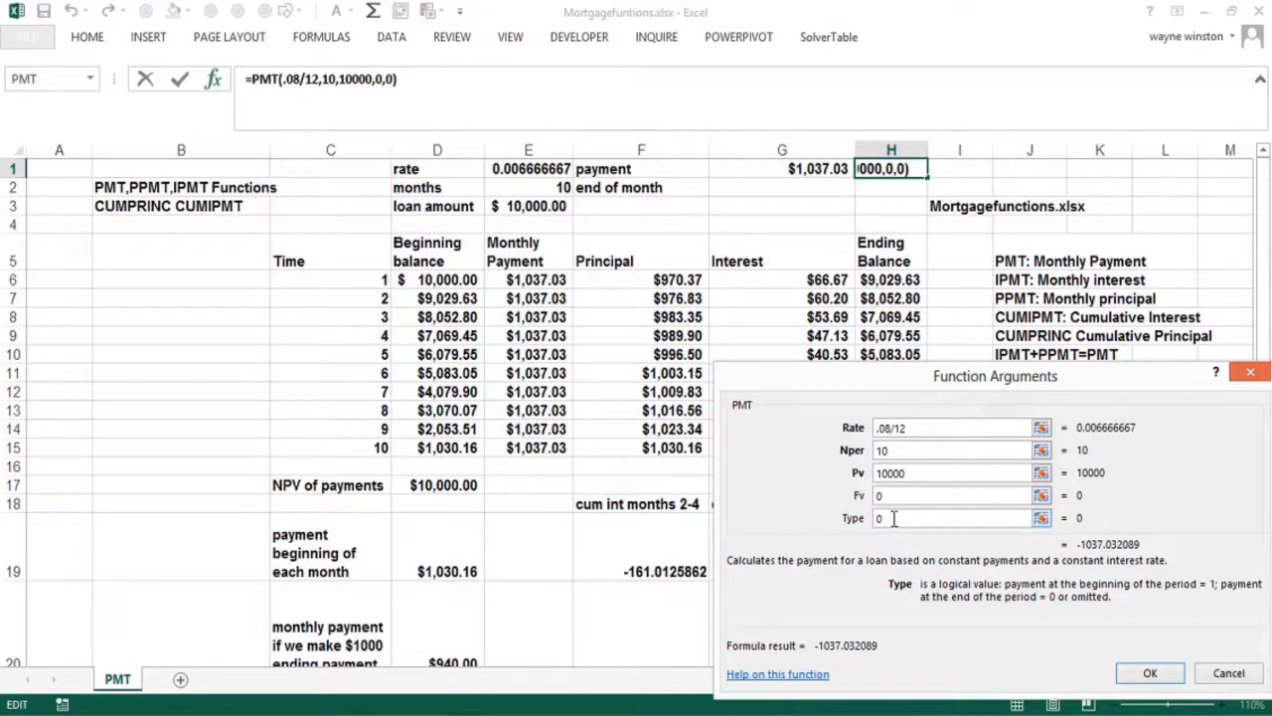
{"action": "left_click", "coordinate": [1152, 677]}
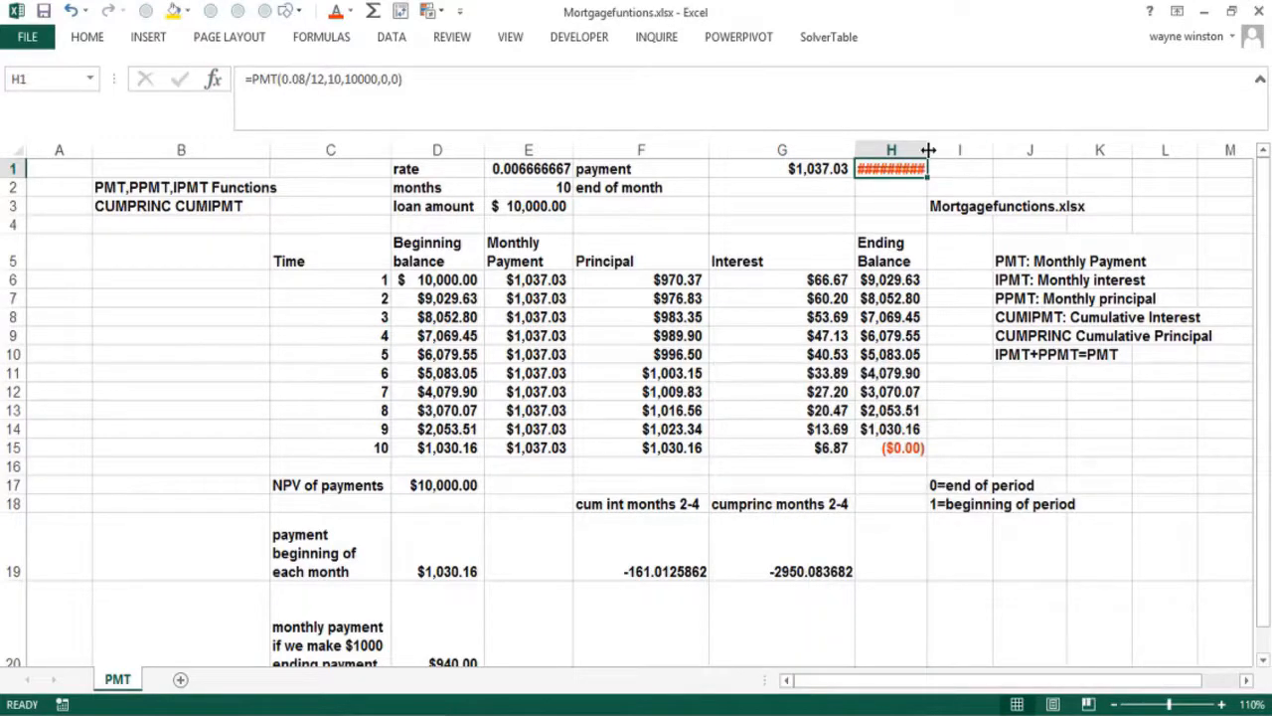
Widen column H to show ($1,037.03) and compare it with G1's payment formula
{"action": "left_click_drag", "start_coordinate": [945, 151], "coordinate": [960, 151]}
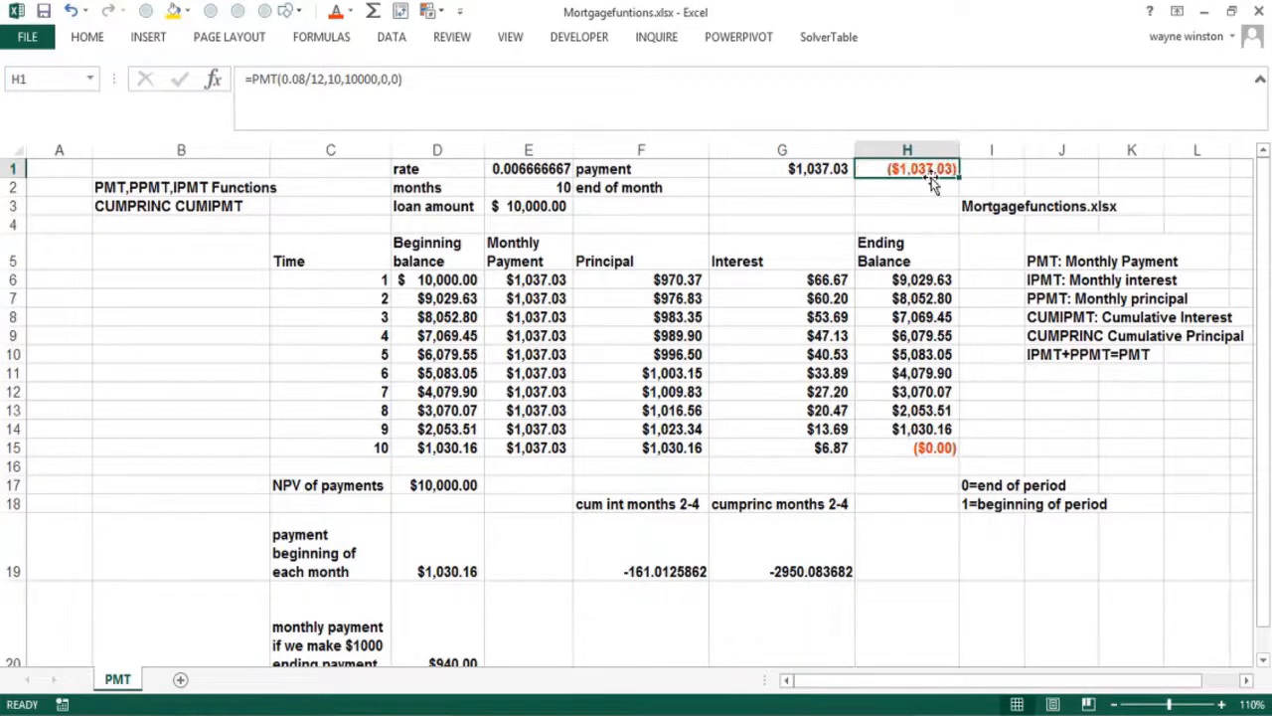
{"action": "left_click", "coordinate": [801, 164]}
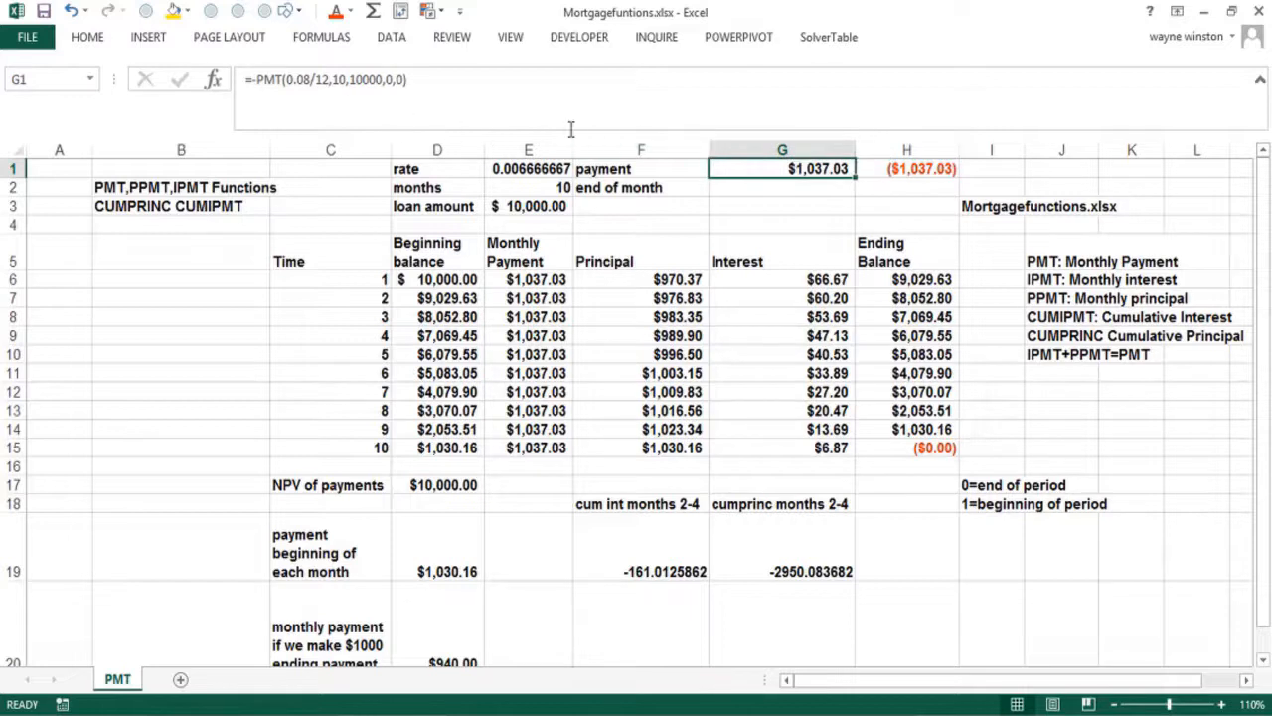
{"action": "left_click", "coordinate": [892, 192]}
{"action": "left_click", "coordinate": [790, 188]}
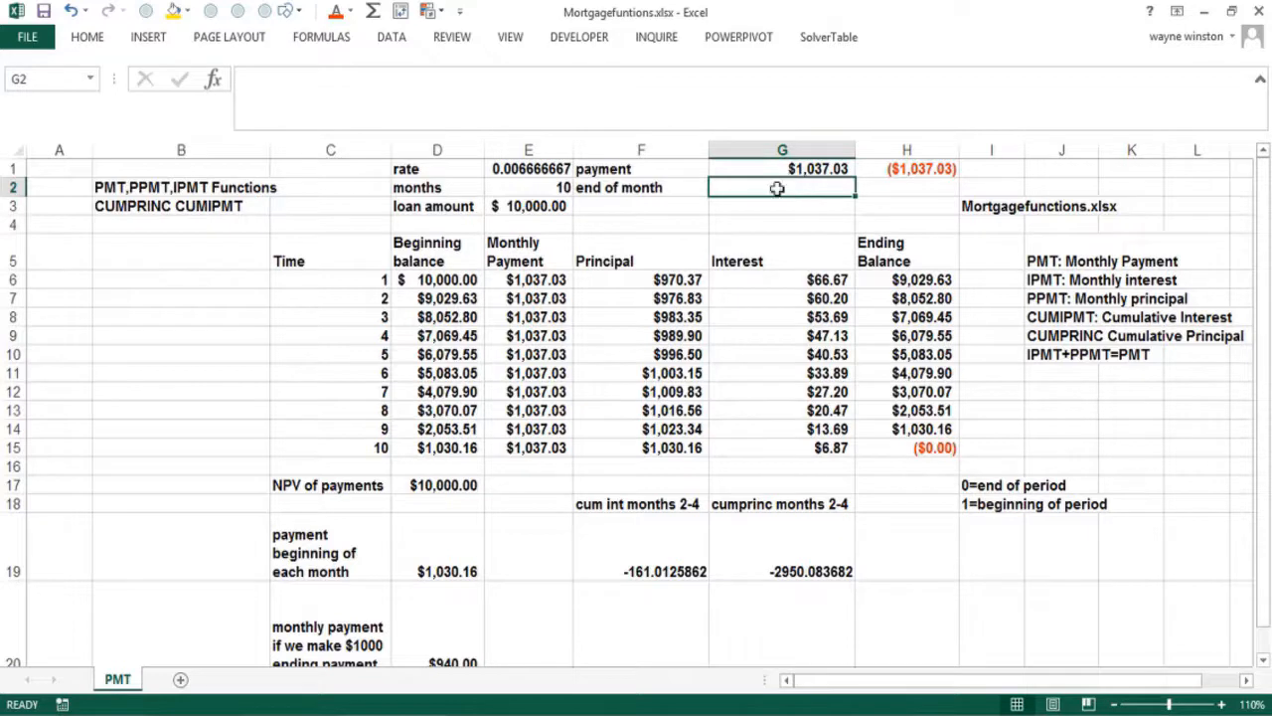
Start a PMT formula in B19 from the recently used functions list
{"action": "left_click", "coordinate": [129, 551]}
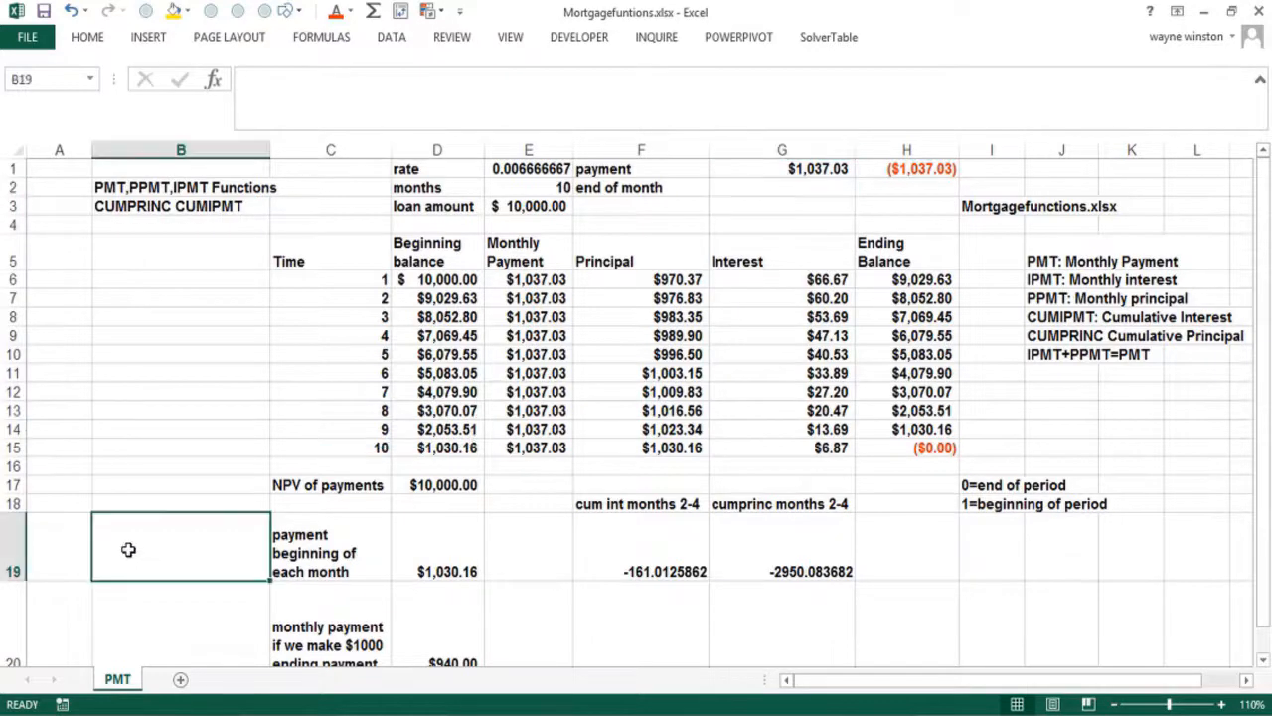
{"action": "type", "text": "="}
{"action": "left_click", "coordinate": [216, 79]}
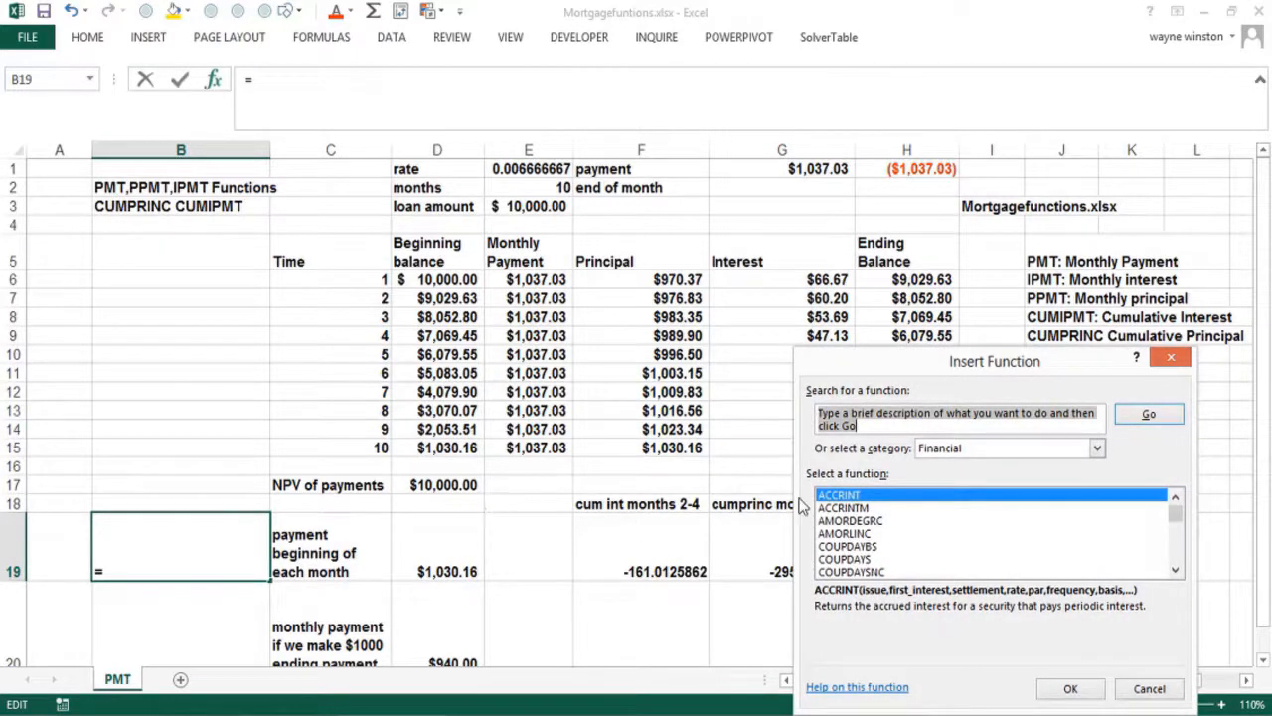
{"action": "left_click", "coordinate": [1098, 448]}
{"action": "left_click", "coordinate": [1043, 467]}
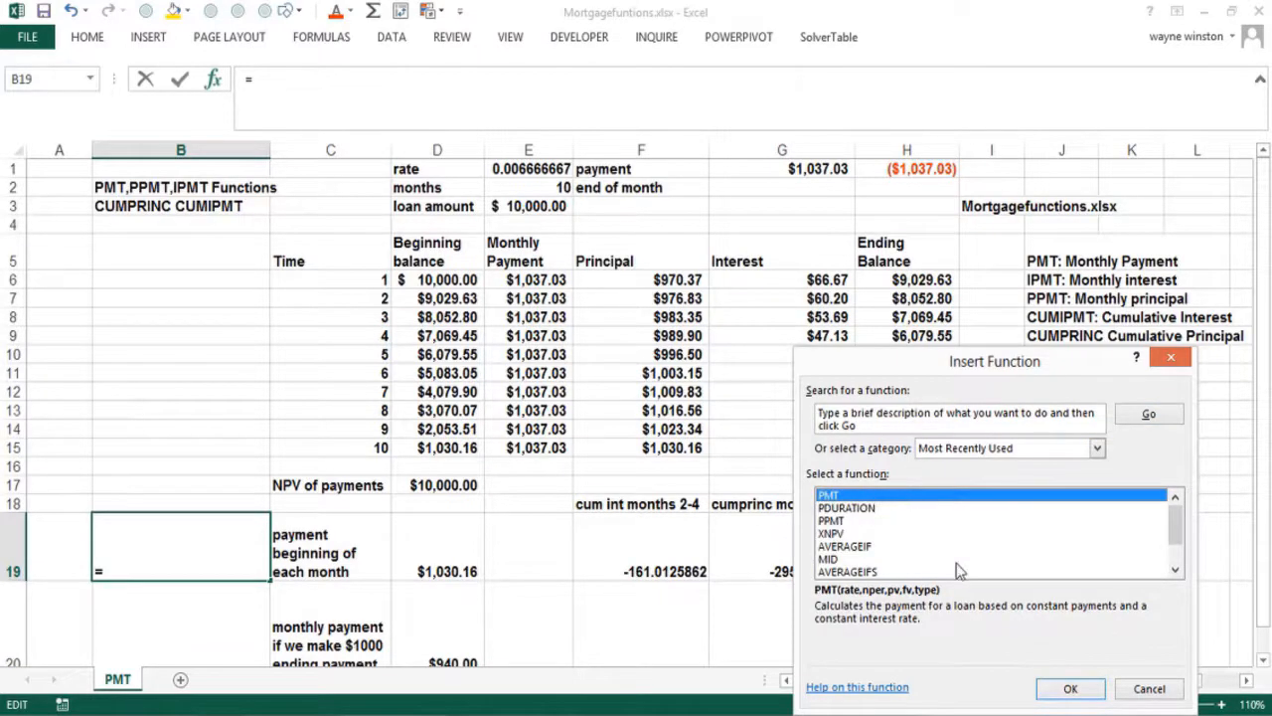
{"action": "left_click", "coordinate": [1069, 688]}
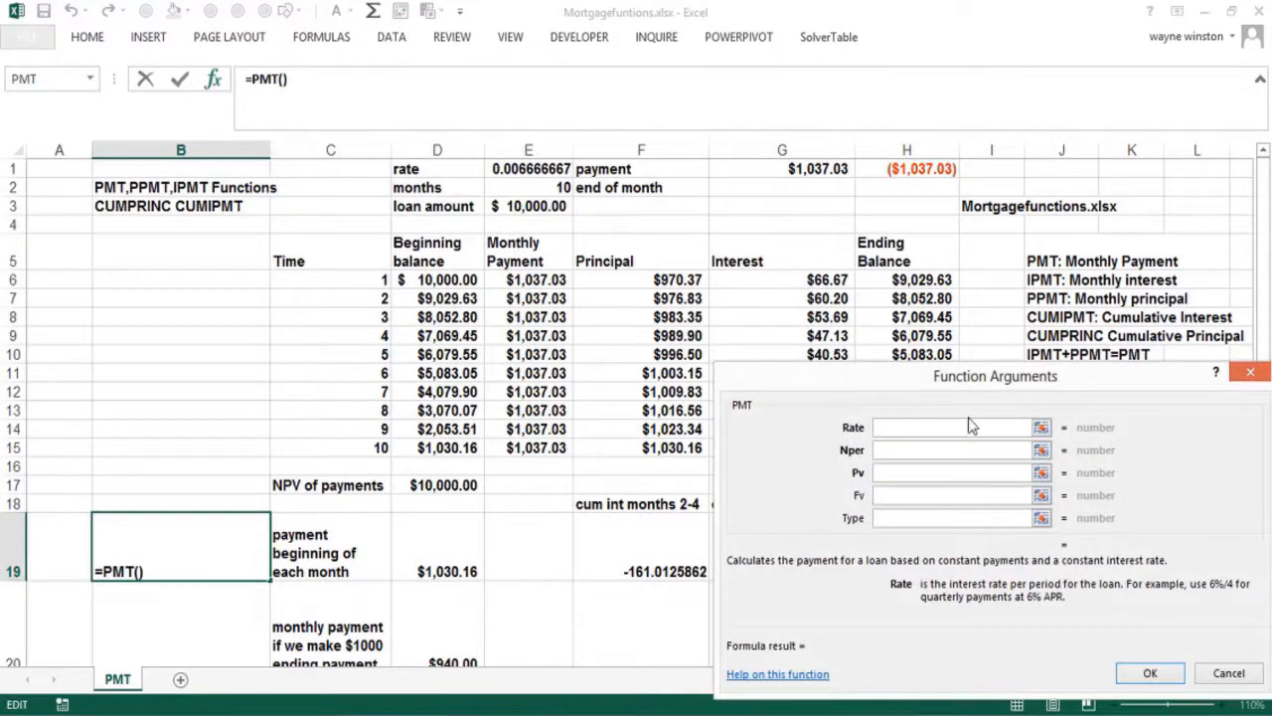
Enter PMT arguments .08/12, 10, 10000, 0 and type 1 for a beginning-of-month payment
{"action": "type", "text": ".08/12"}
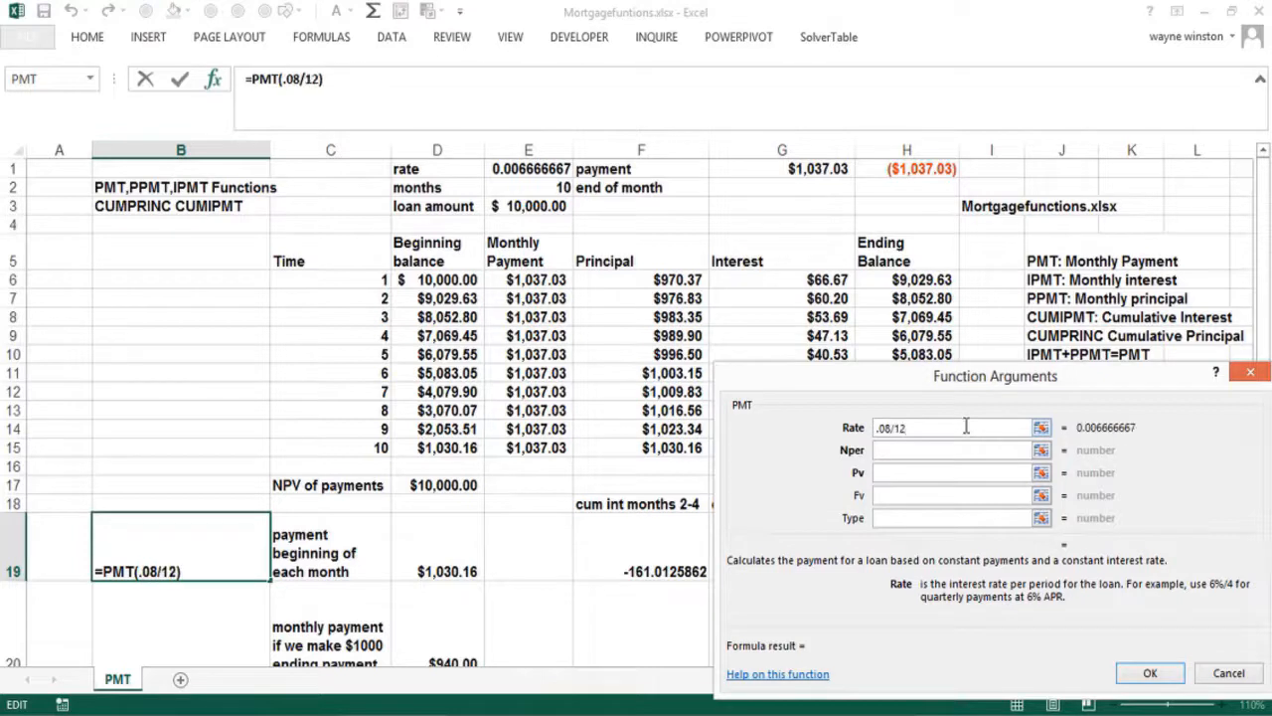
{"action": "left_click", "coordinate": [966, 450]}
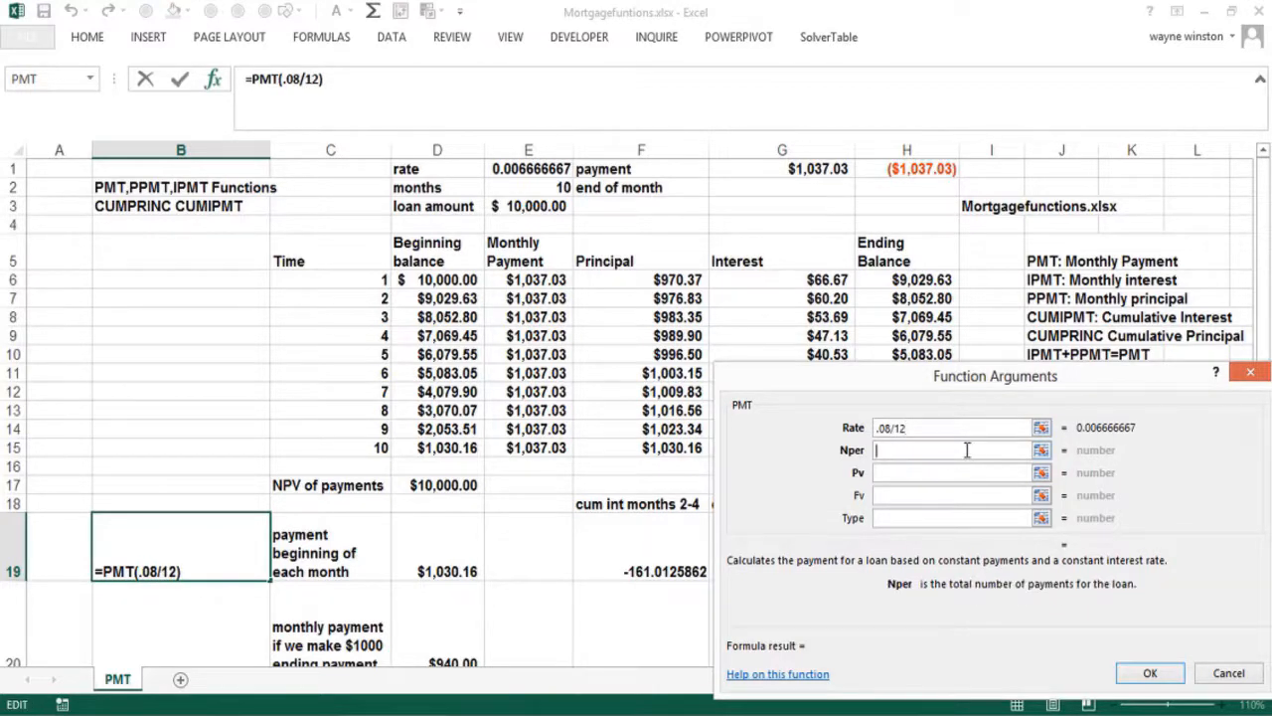
{"action": "type", "text": "10"}
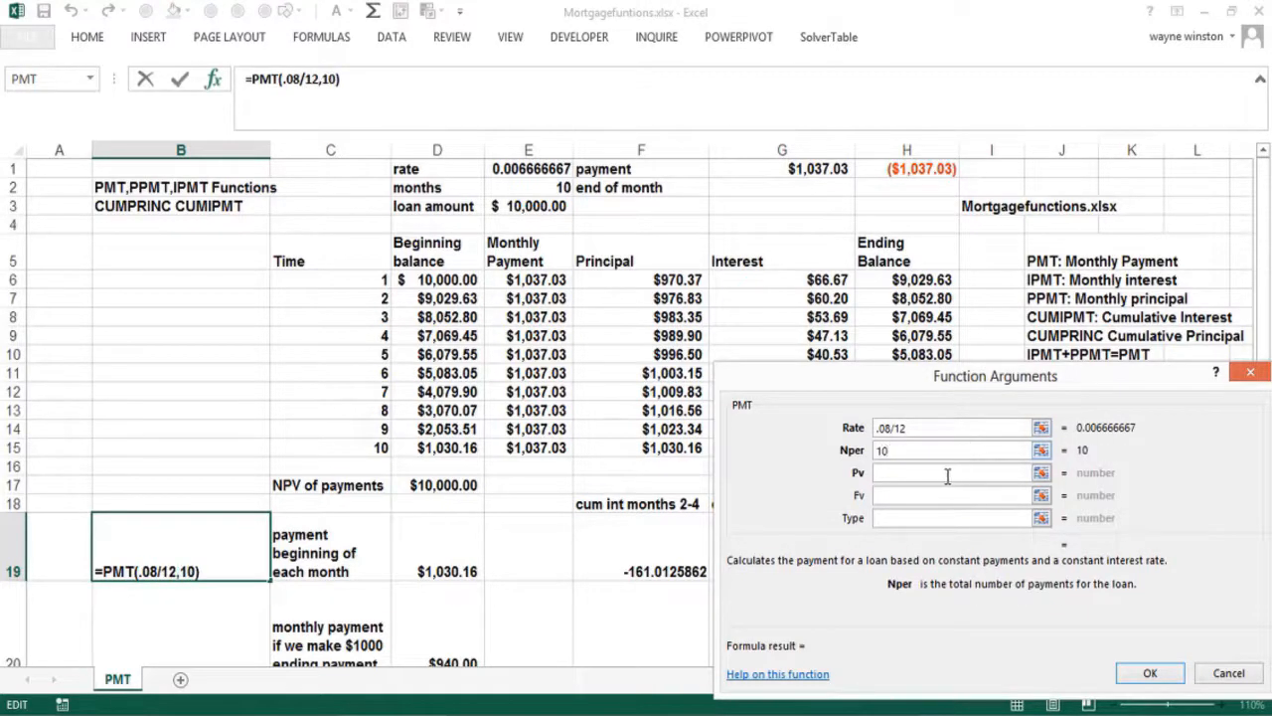
{"action": "left_click", "coordinate": [925, 475]}
{"action": "type", "text": "10000"}
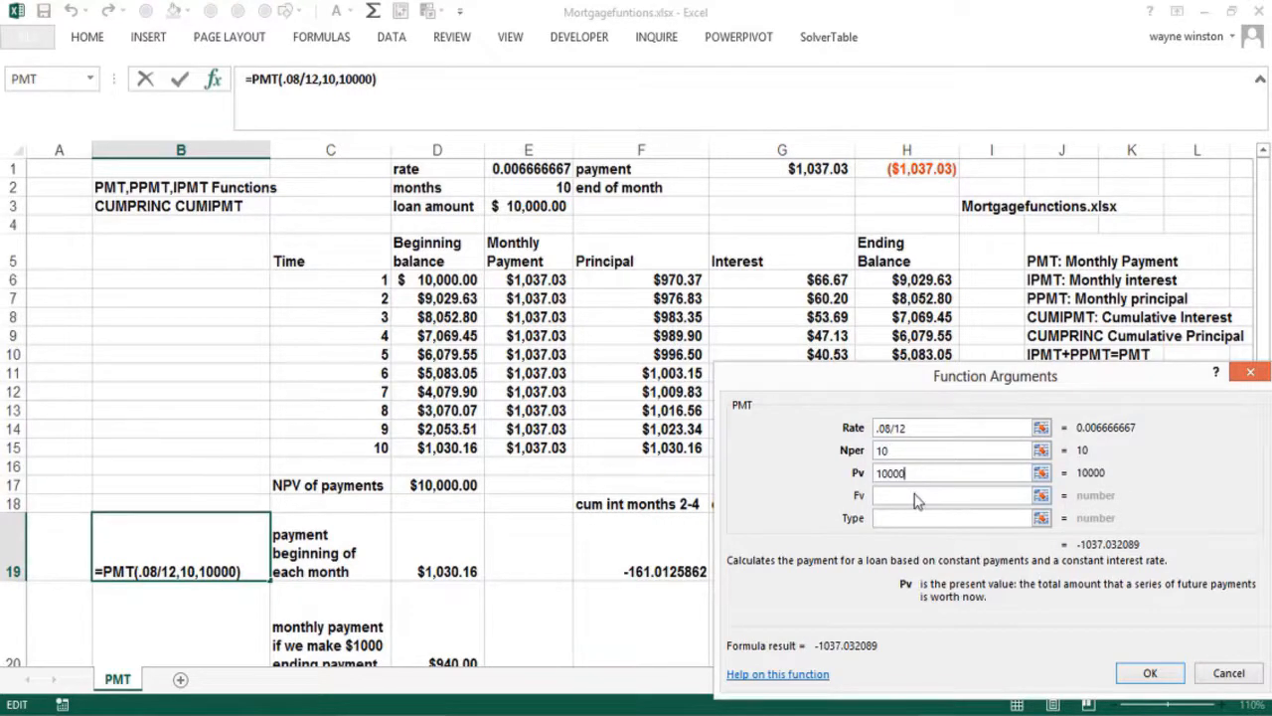
{"action": "left_click", "coordinate": [915, 494]}
{"action": "type", "text": "0"}
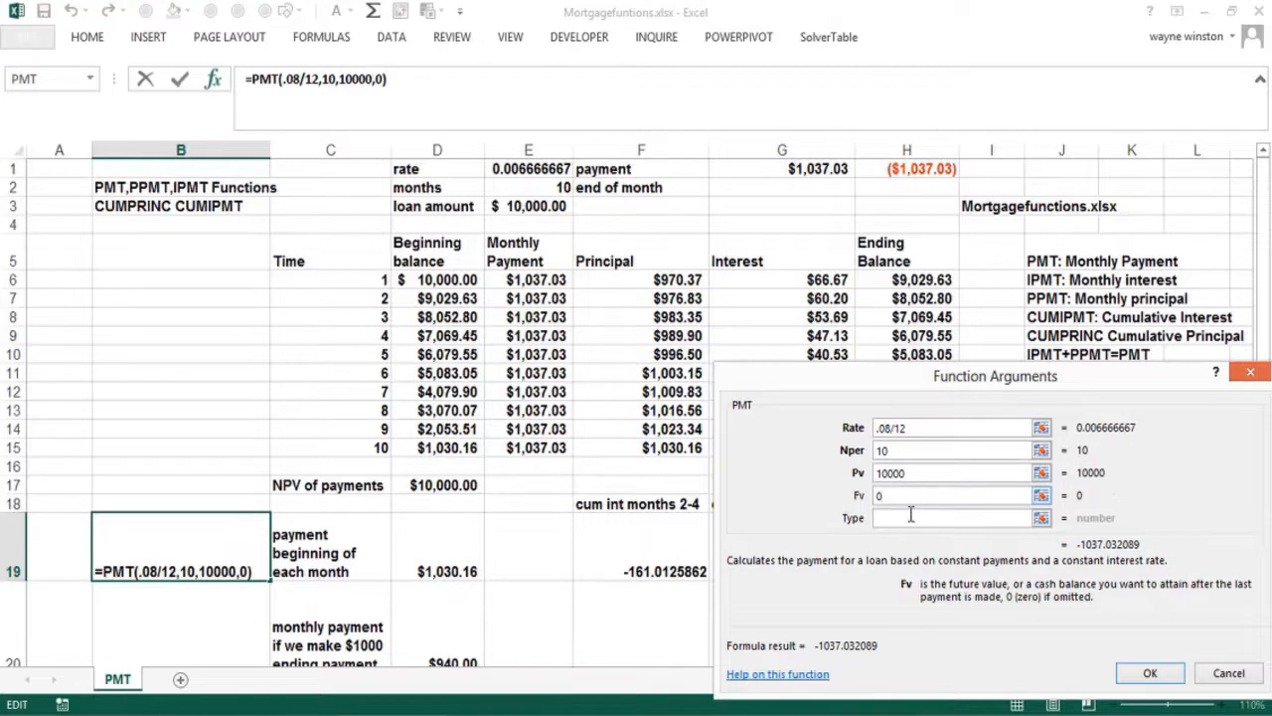
{"action": "left_click", "coordinate": [909, 518]}
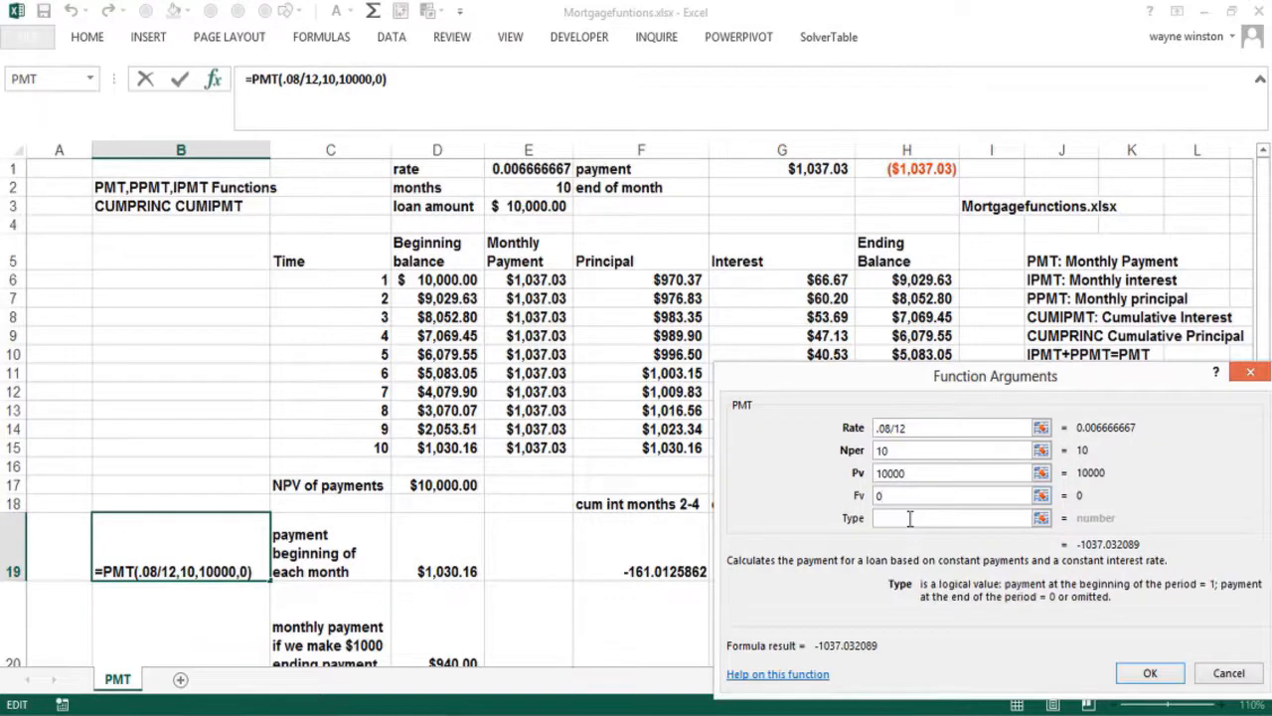
{"action": "type", "text": "1"}
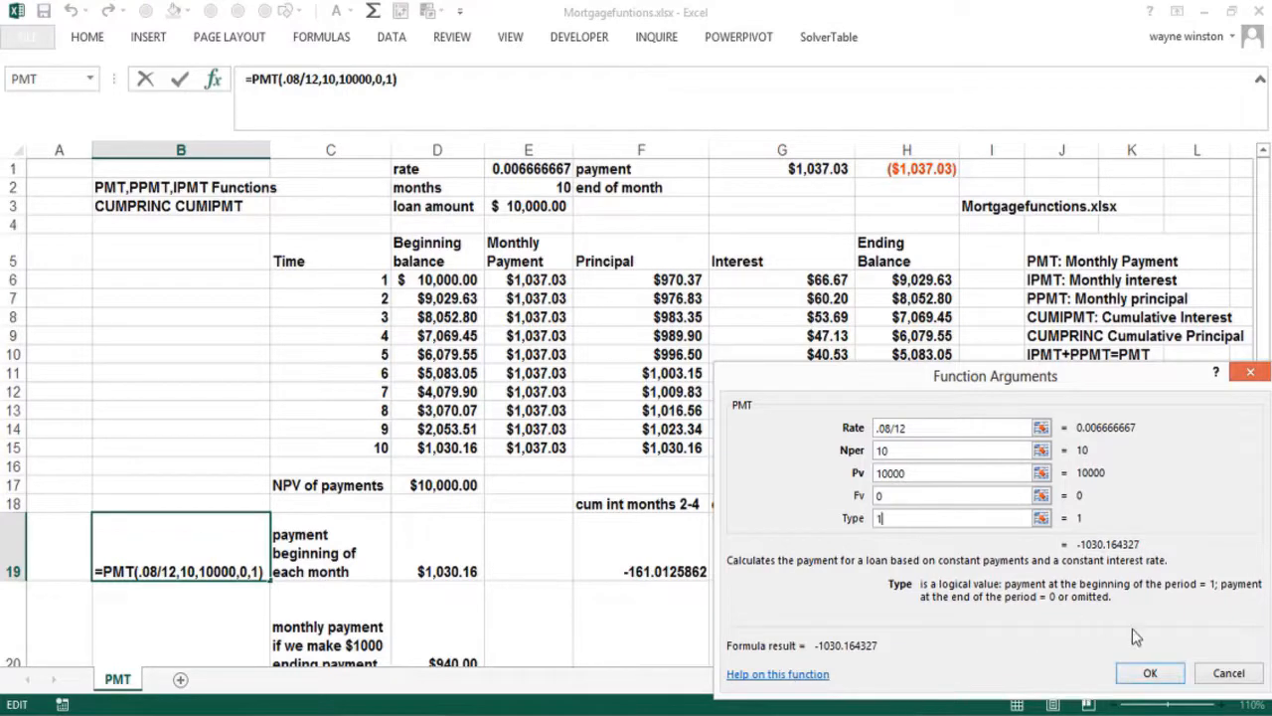
{"action": "key", "text": "Return"}
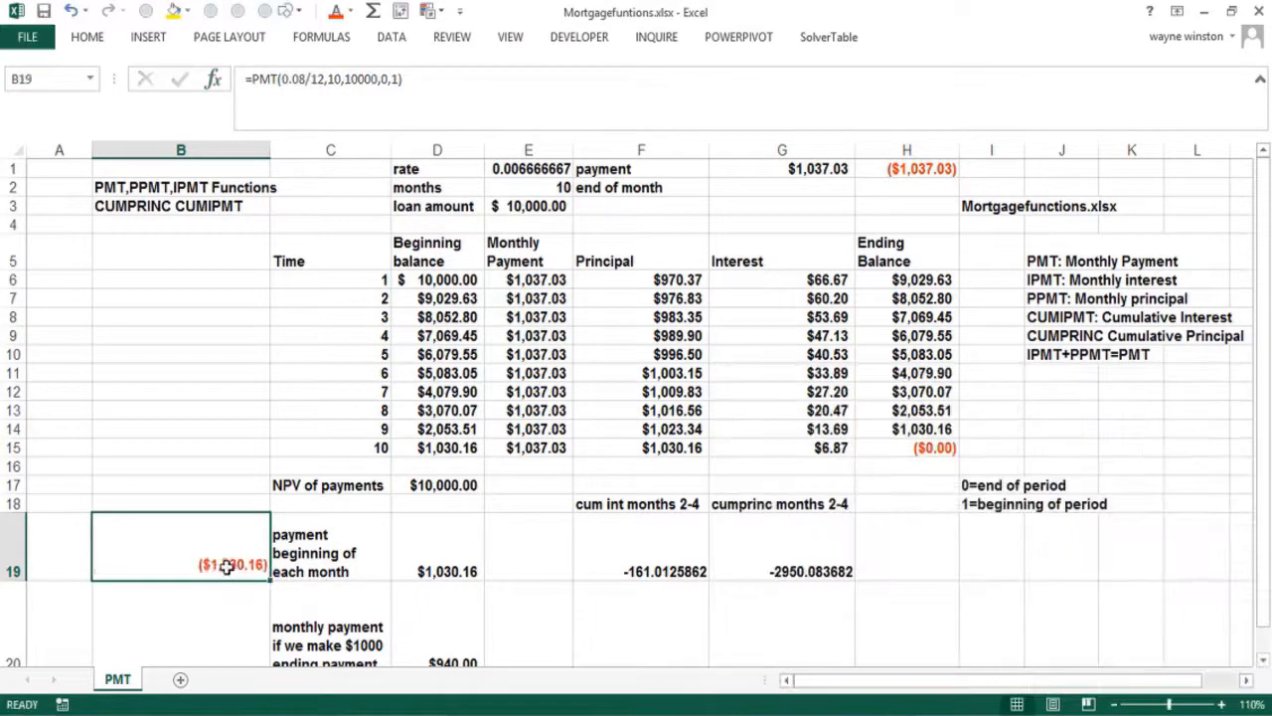
Negate the B19 formula so it shows a positive $1,030.16
{"action": "left_click", "coordinate": [254, 78]}
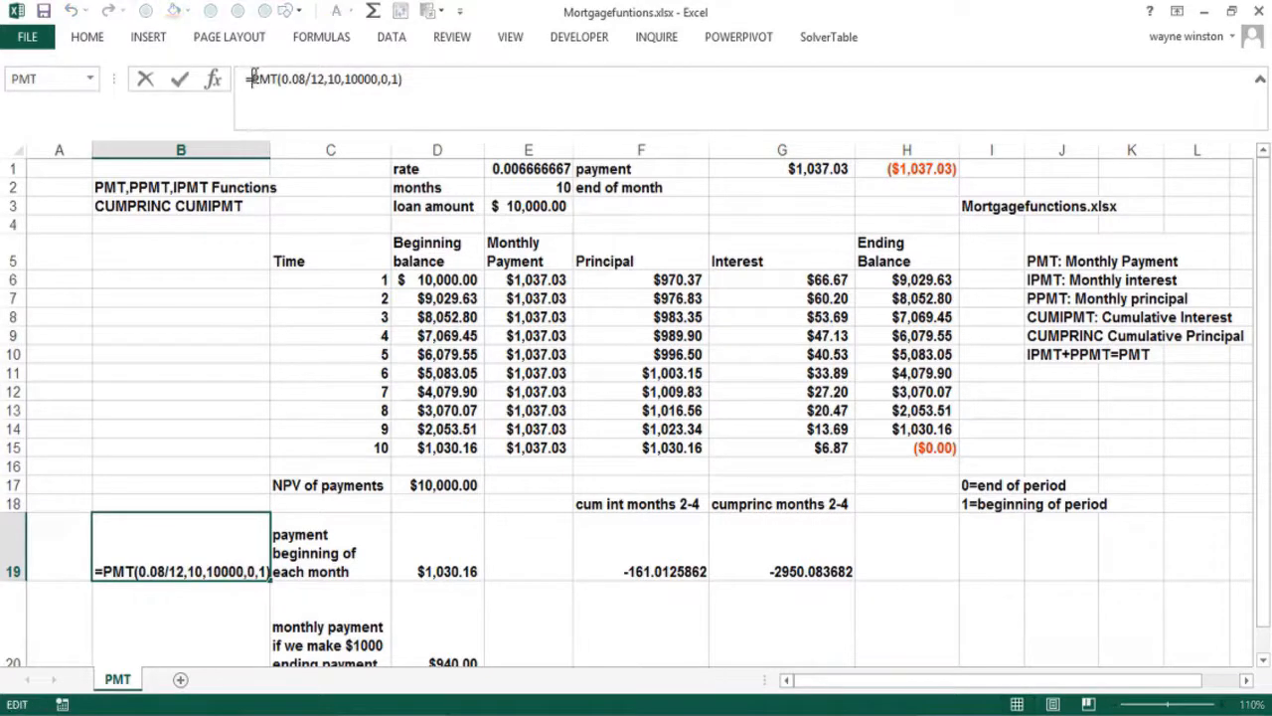
{"action": "key", "text": "Return"}
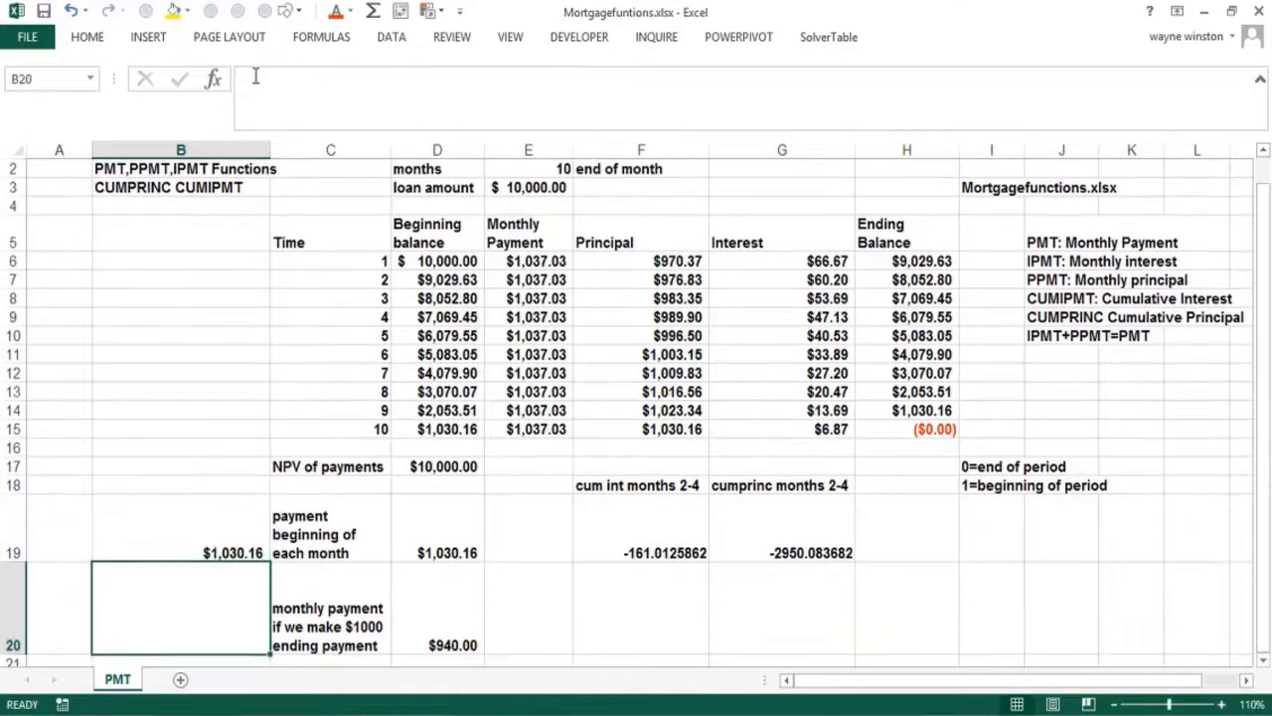
{"action": "key", "text": "Down"}
{"action": "key", "text": "Up"}
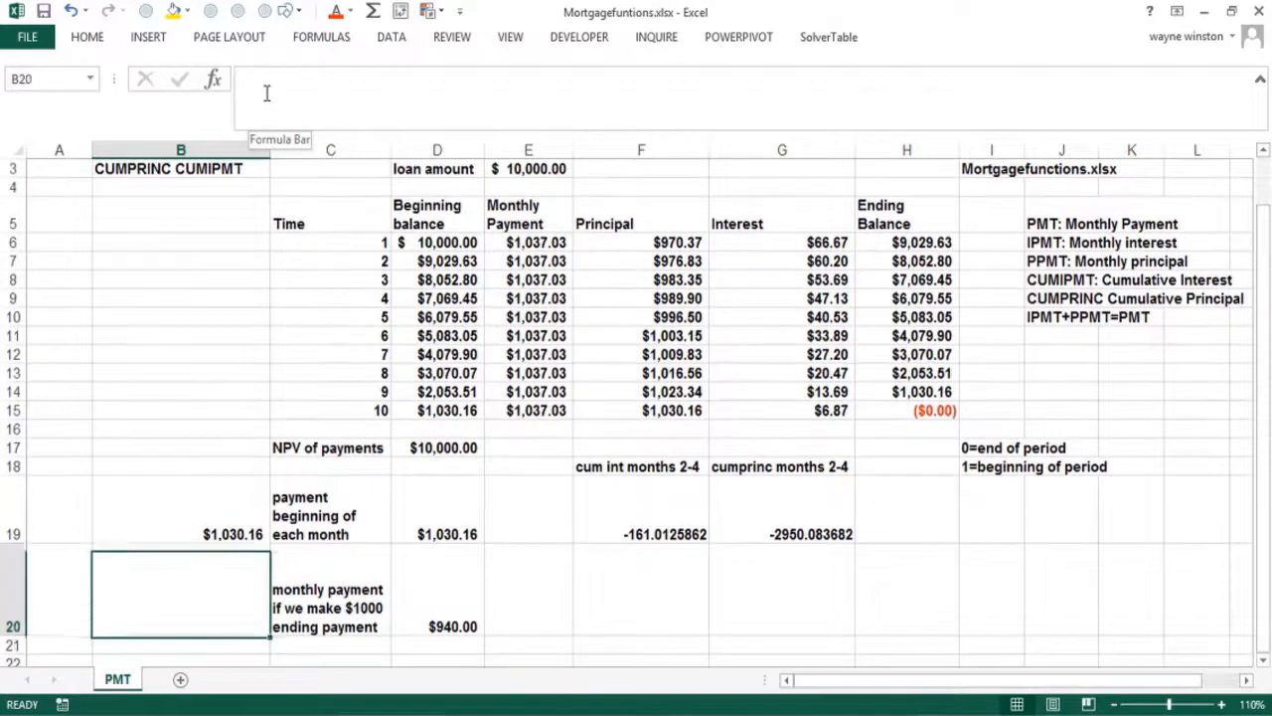
{"action": "key", "text": "Right"}
{"action": "key", "text": "Right"}
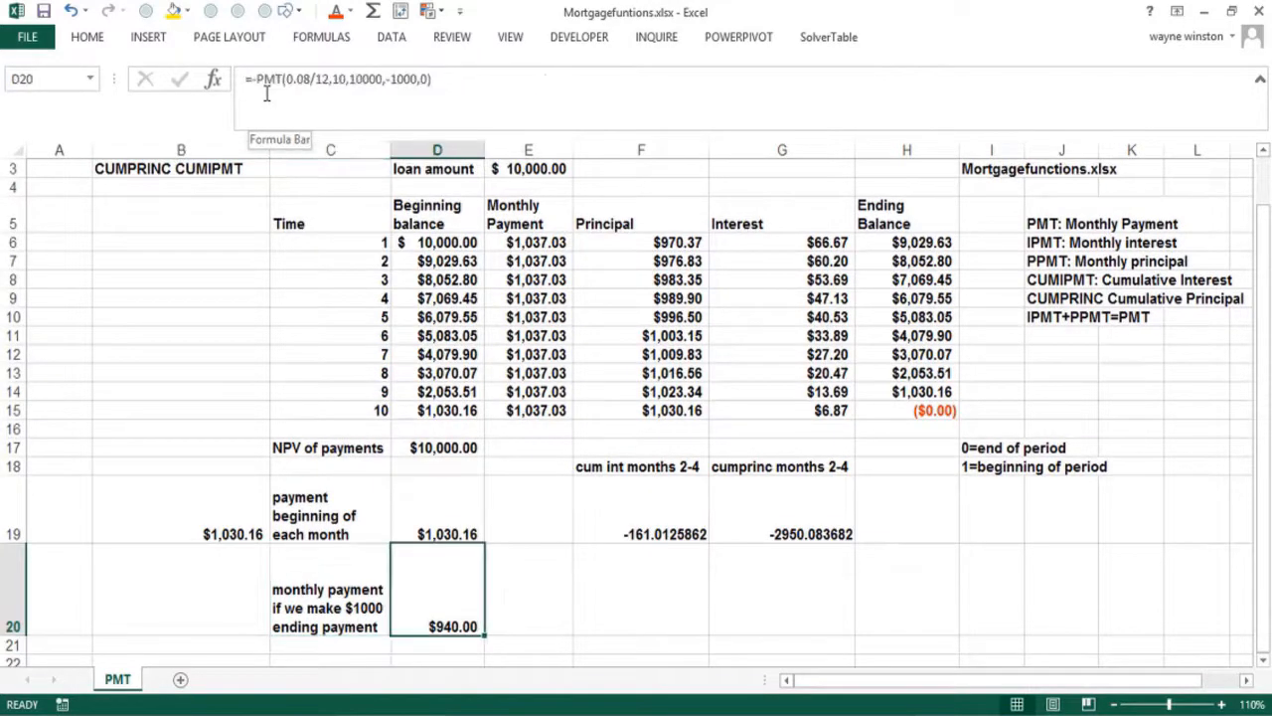
{"action": "key", "text": "Left"}
{"action": "key", "text": "Left"}
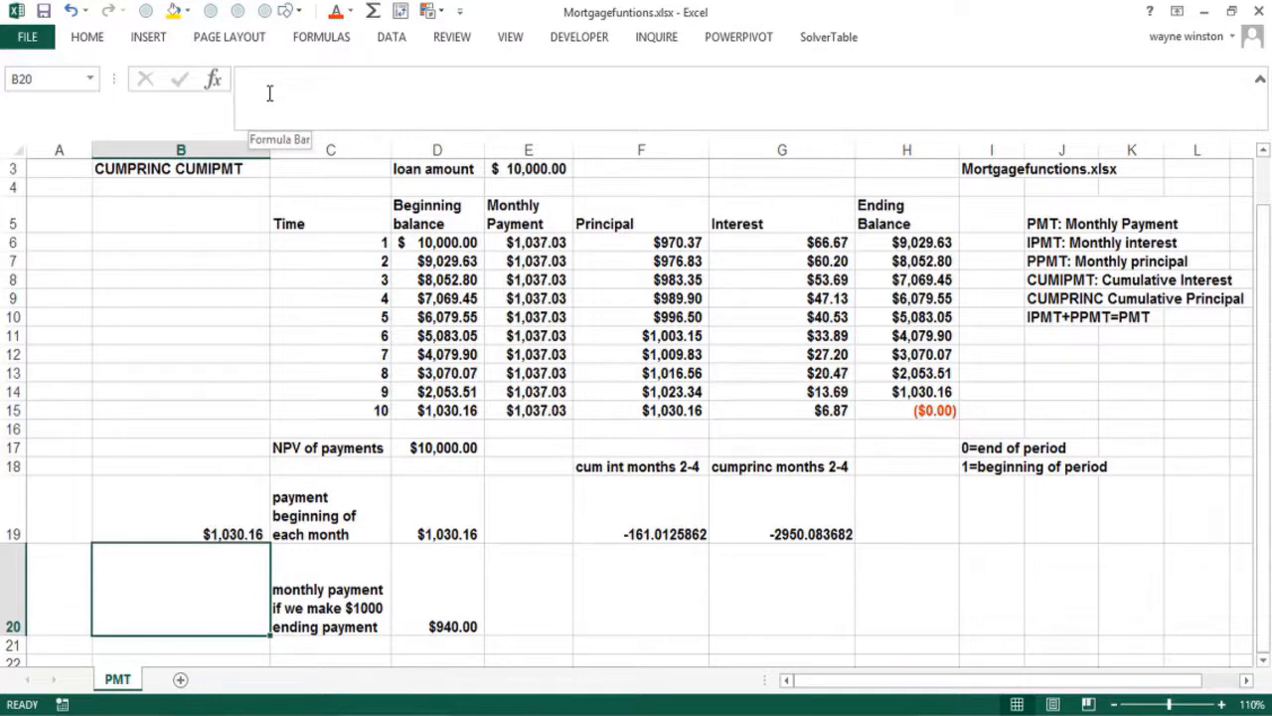
Insert a PMT formula in B20 with .08/12, 10, 10000, future value -1000 and type 0
{"action": "left_click", "coordinate": [217, 84]}
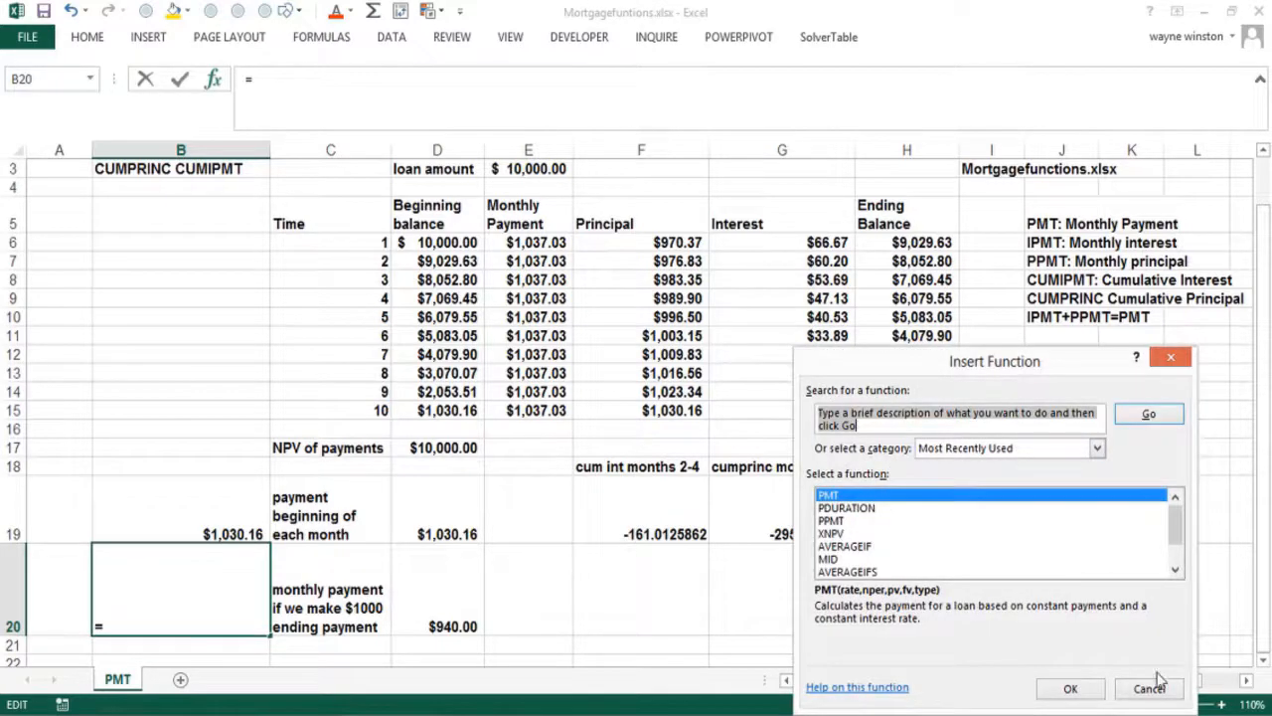
{"action": "left_click", "coordinate": [1074, 695]}
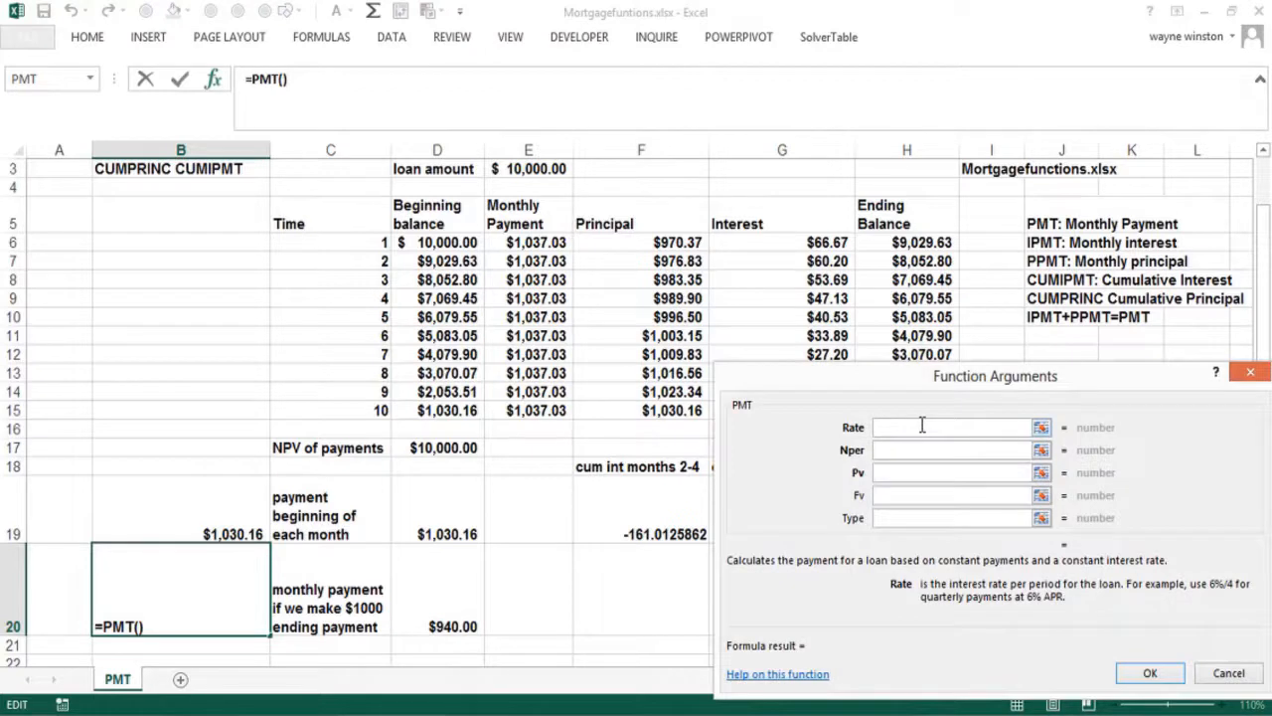
{"action": "type", "text": ".08/12"}
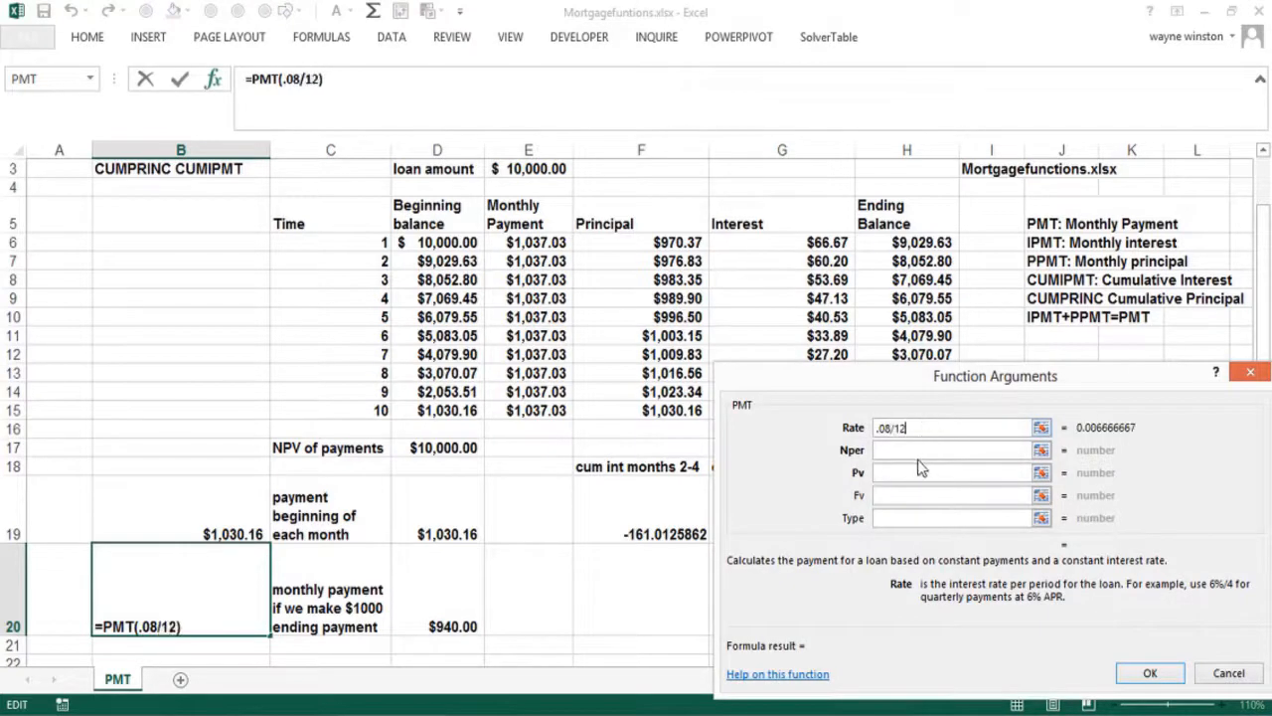
{"action": "left_click", "coordinate": [914, 451]}
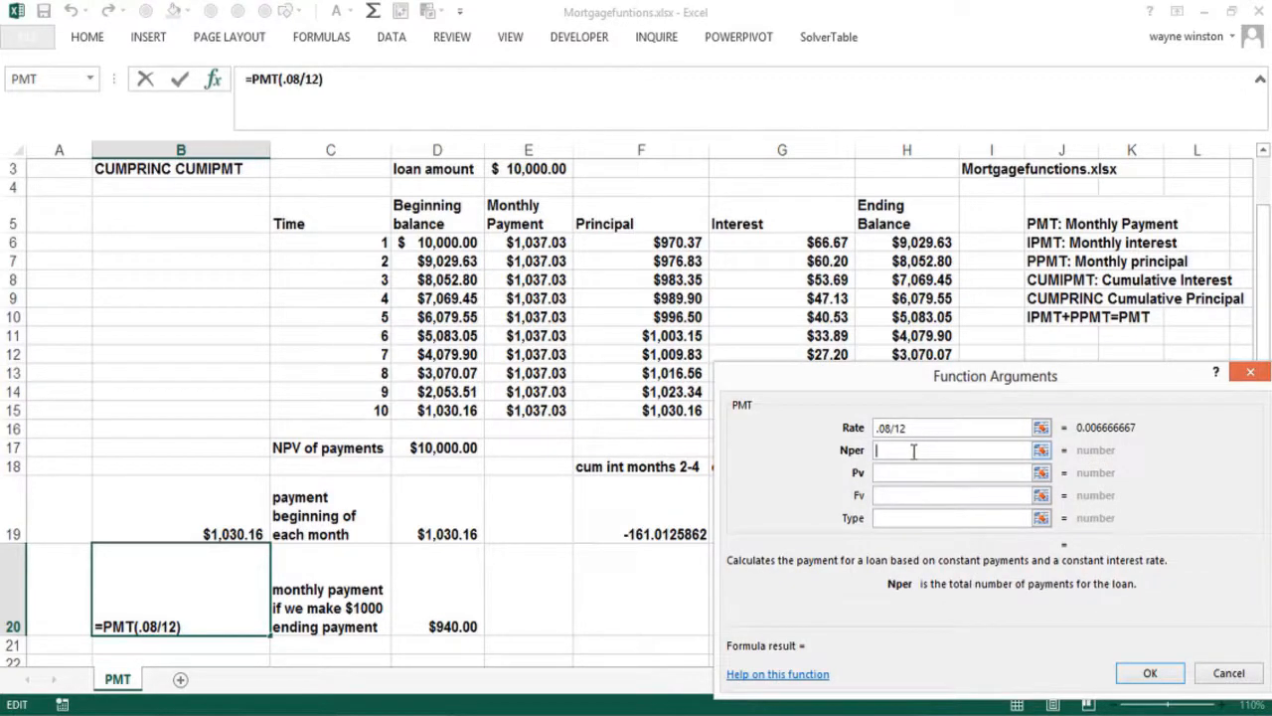
{"action": "type", "text": "10"}
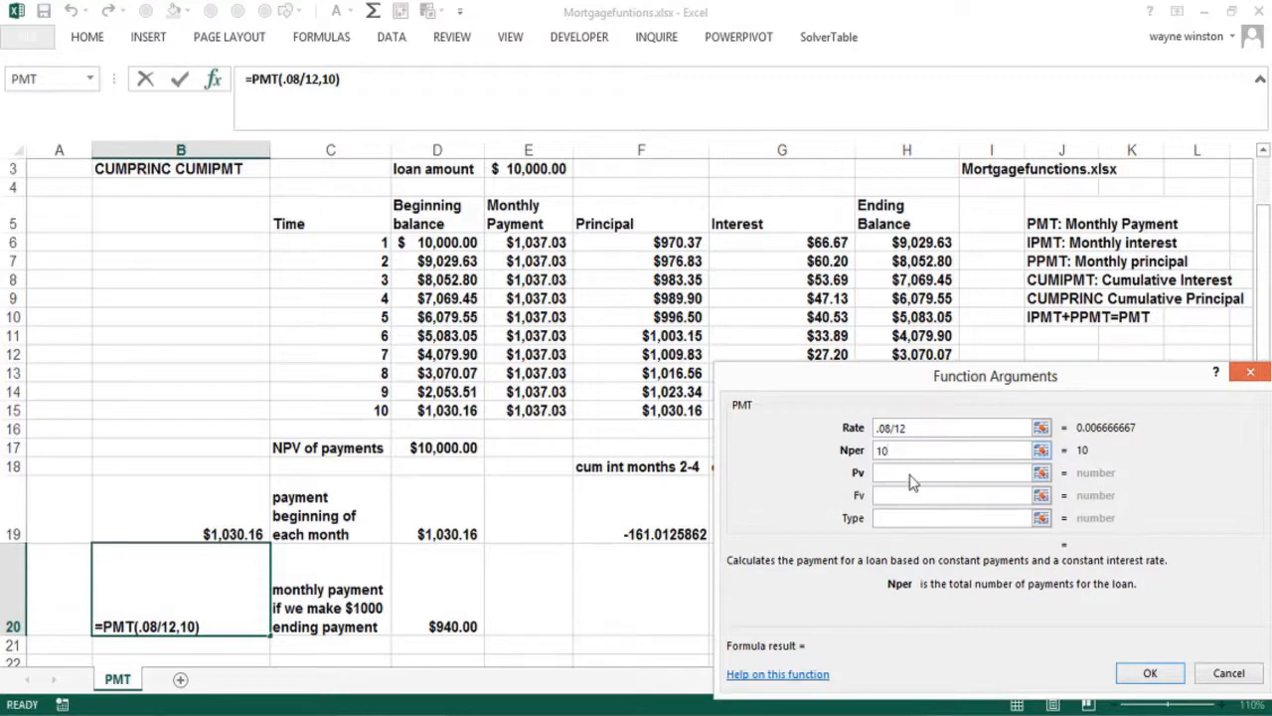
{"action": "left_click", "coordinate": [901, 473]}
{"action": "type", "text": "10000"}
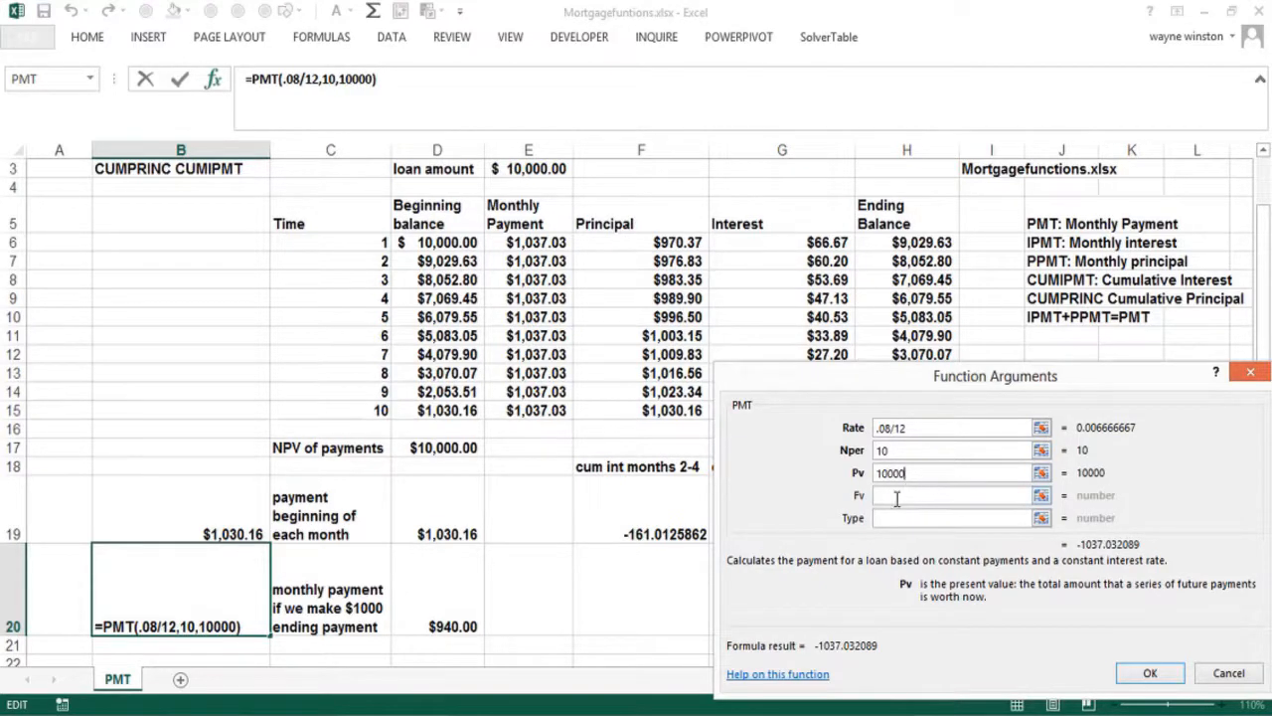
{"action": "left_click", "coordinate": [896, 499]}
{"action": "left_click", "coordinate": [896, 497]}
{"action": "type", "text": "-1000"}
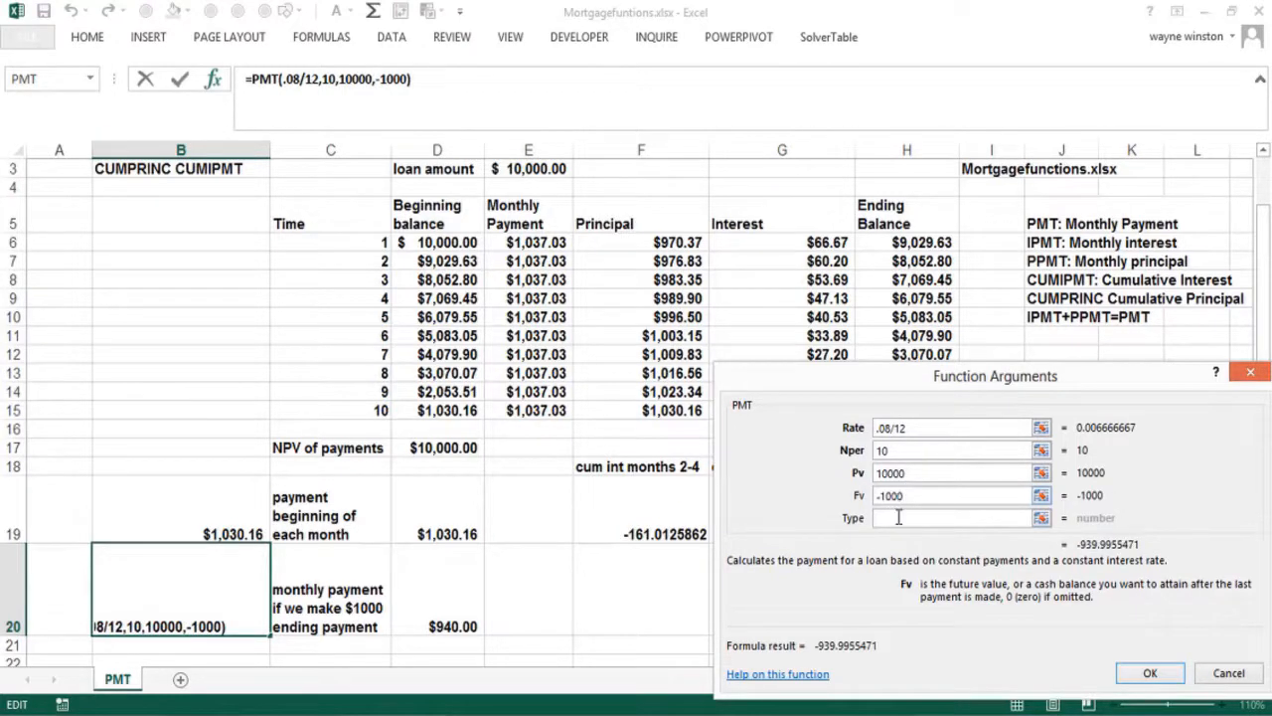
{"action": "left_click", "coordinate": [897, 518]}
{"action": "left_click", "coordinate": [897, 519]}
{"action": "type", "text": "0"}
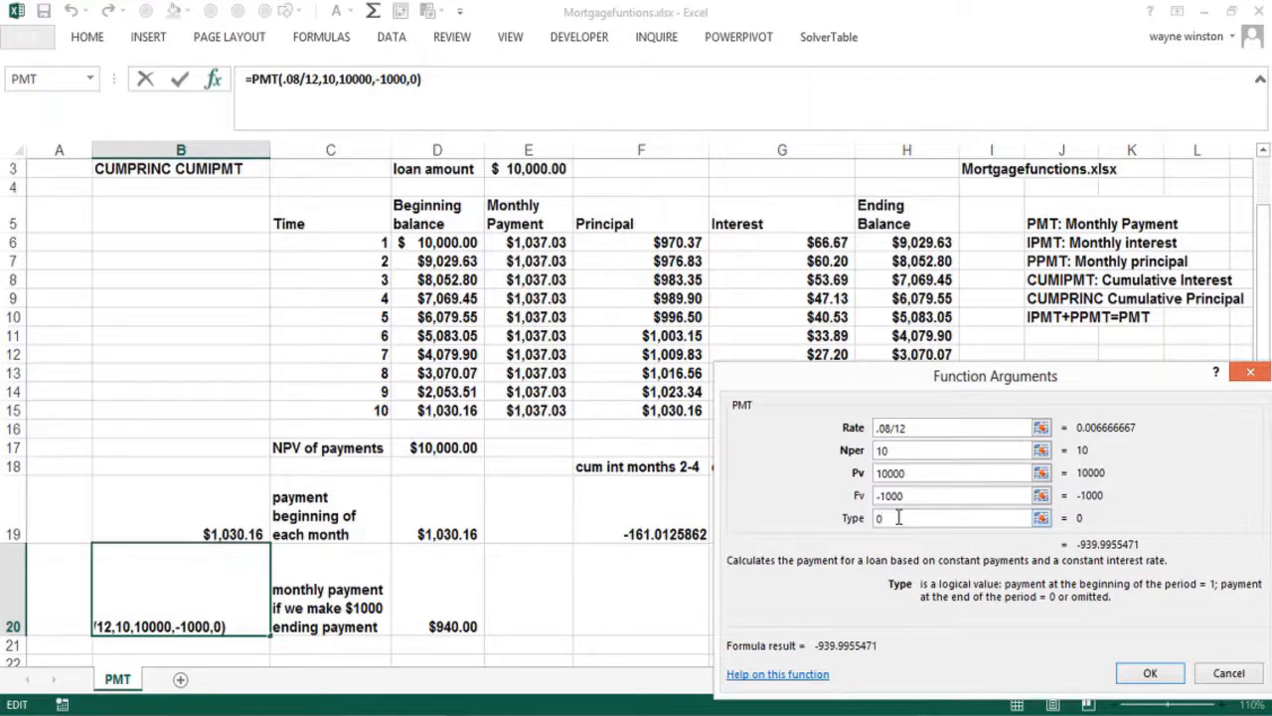
{"action": "left_click", "coordinate": [1149, 676]}
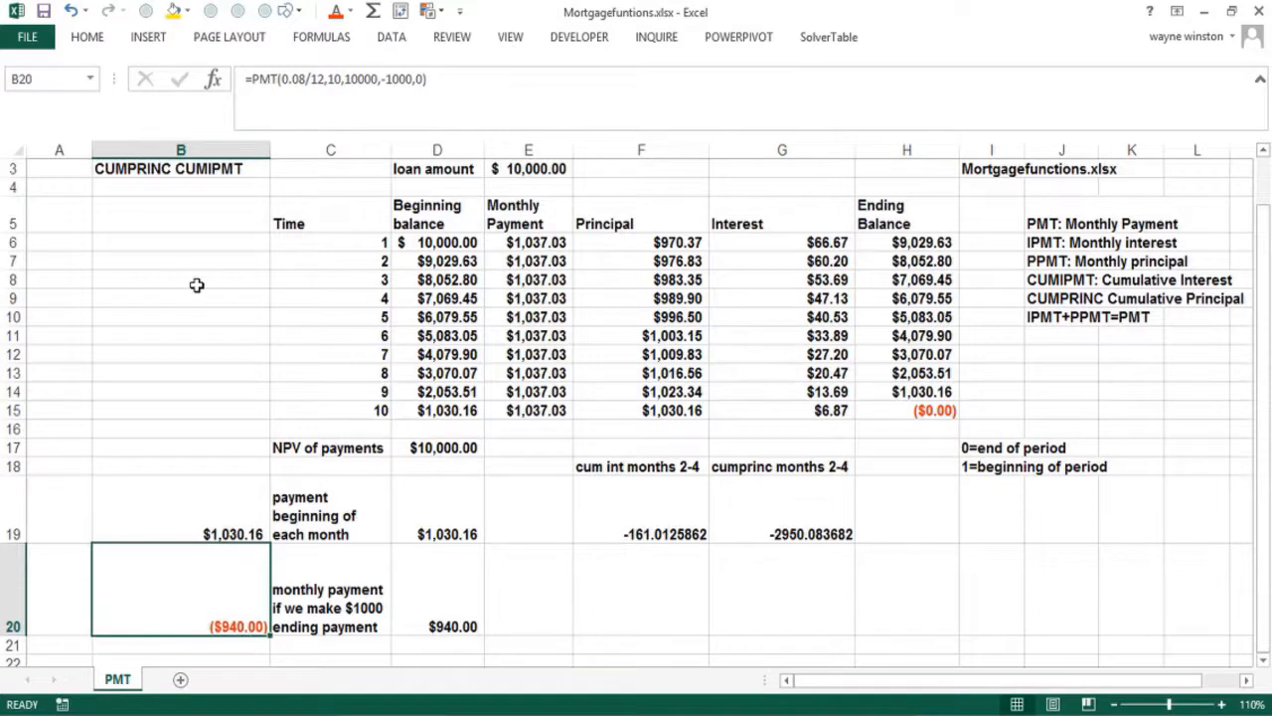
Add a minus sign to B20's formula so it shows $940.00
{"action": "left_click", "coordinate": [251, 79]}
{"action": "type", "text": "-"}
{"action": "key", "text": "Return"}
{"action": "key", "text": "Up"}
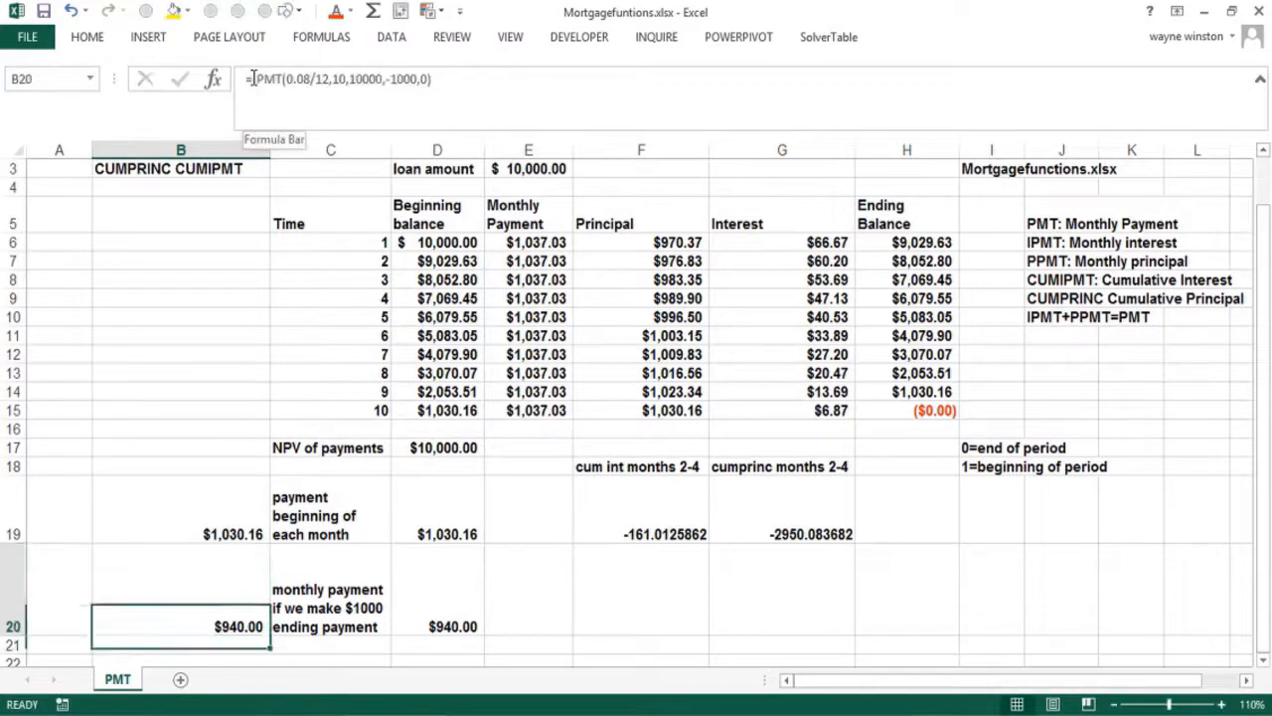
{"action": "key", "text": "Up"}
{"action": "key", "text": "Up"}
{"action": "key", "text": "Up"}
{"action": "key", "text": "Up"}
{"action": "key", "text": "Up"}
{"action": "key", "text": "Up"}
{"action": "key", "text": "Up"}
{"action": "key", "text": "Up"}
{"action": "key", "text": "Up"}
{"action": "key", "text": "Up"}
{"action": "key", "text": "Up"}
{"action": "key", "text": "Up"}
{"action": "key", "text": "Up"}
{"action": "key", "text": "Up"}
{"action": "key", "text": "Up"}
{"action": "key", "text": "Up"}
{"action": "key", "text": "Up"}
{"action": "key", "text": "Up"}
{"action": "key", "text": "Up"}
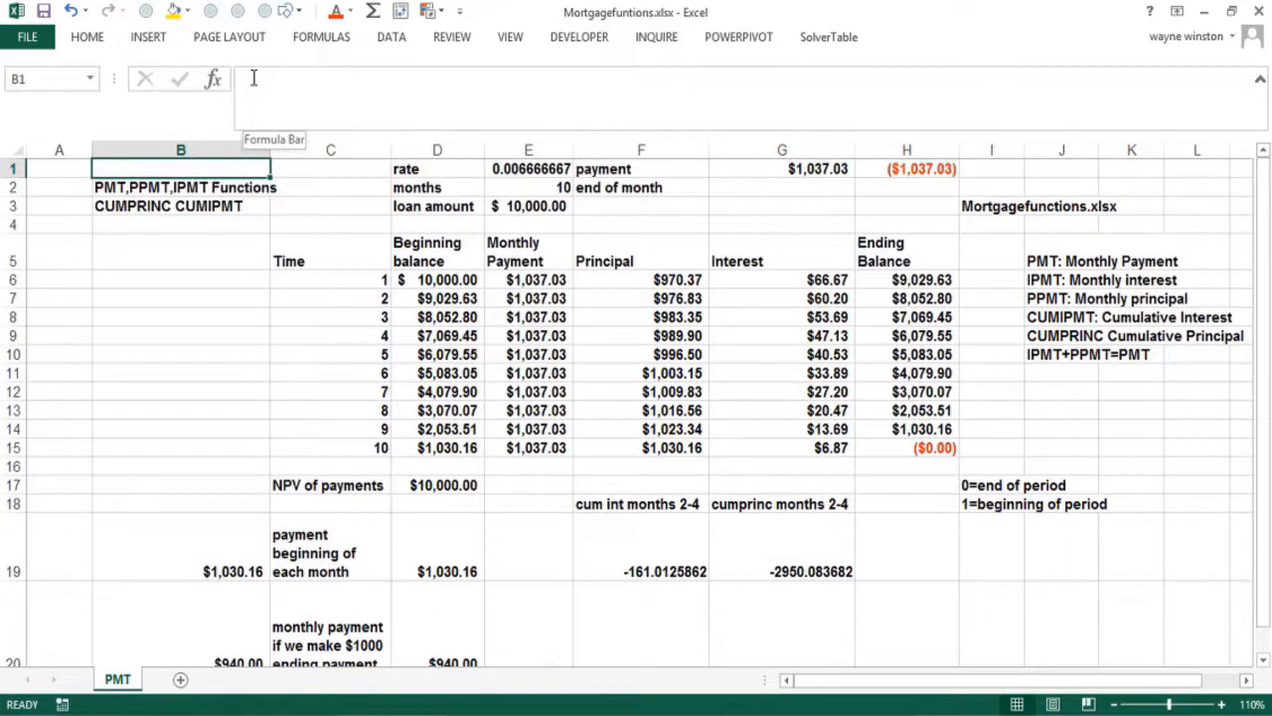
{"action": "key", "text": "Down"}
{"action": "key", "text": "Down"}
{"action": "key", "text": "Down"}
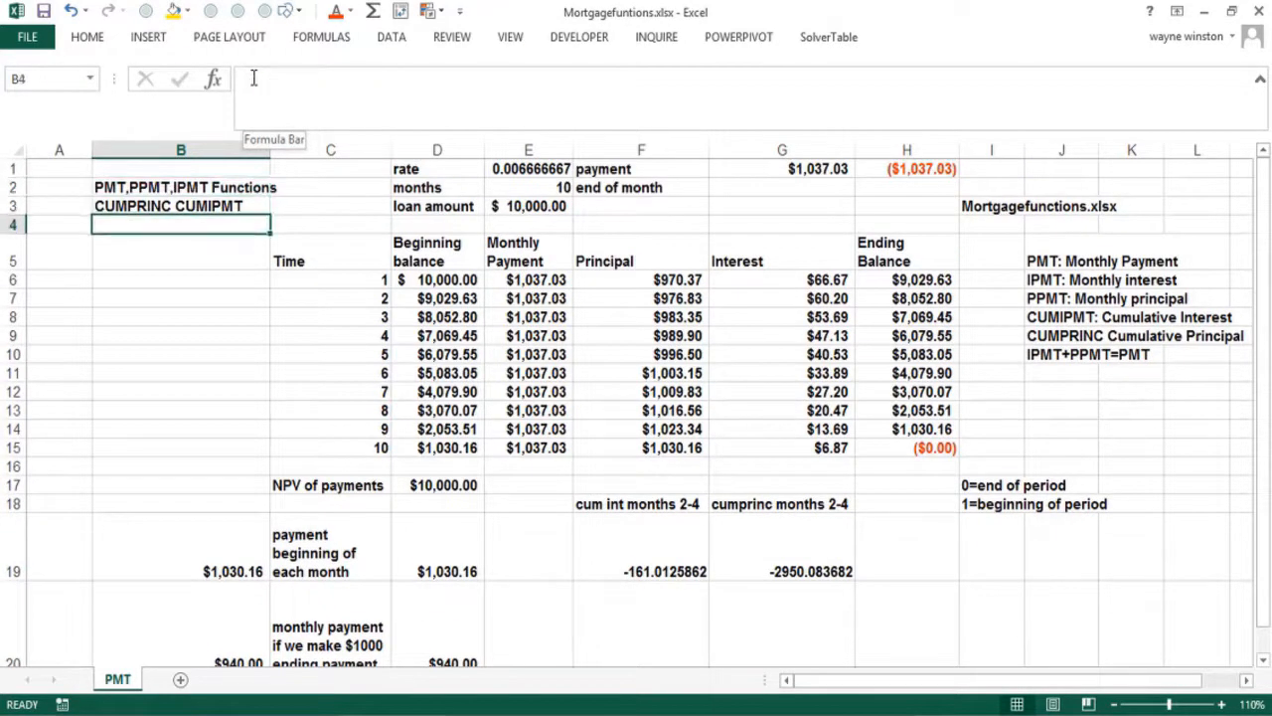
{"action": "key", "text": "Right"}
{"action": "key", "text": "Right"}
{"action": "key", "text": "Down"}
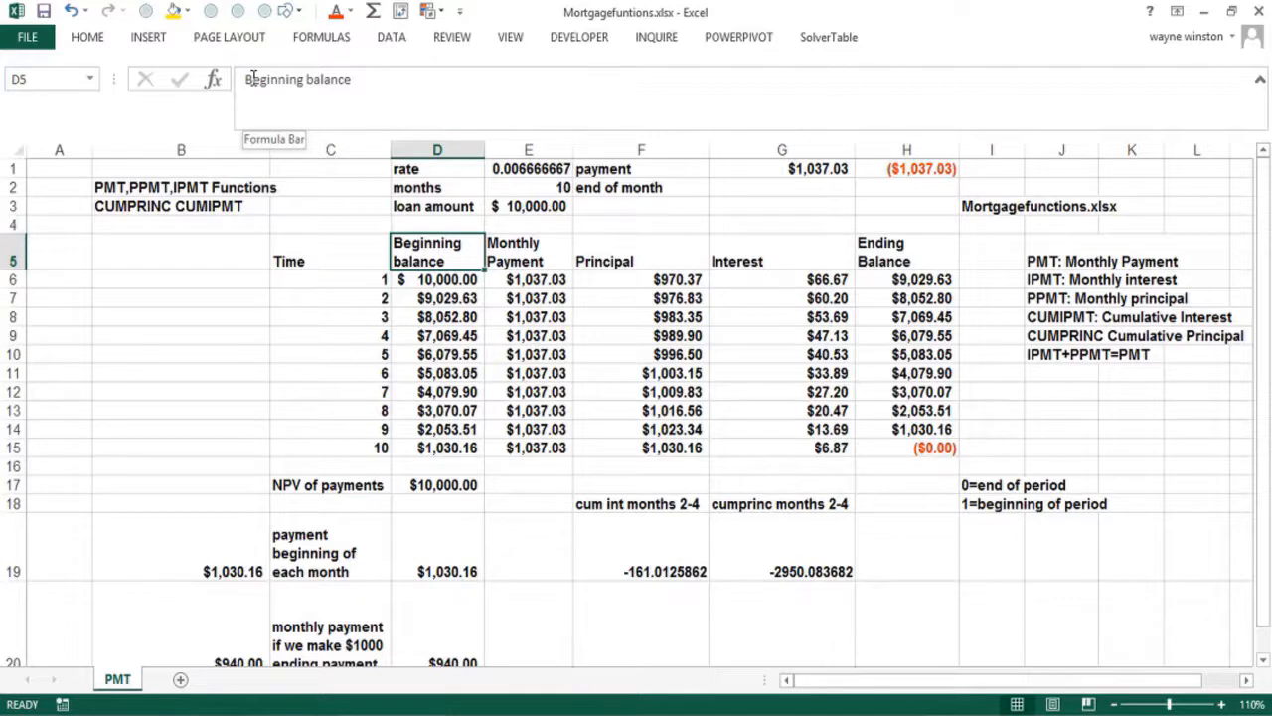
{"action": "key", "text": "Down"}
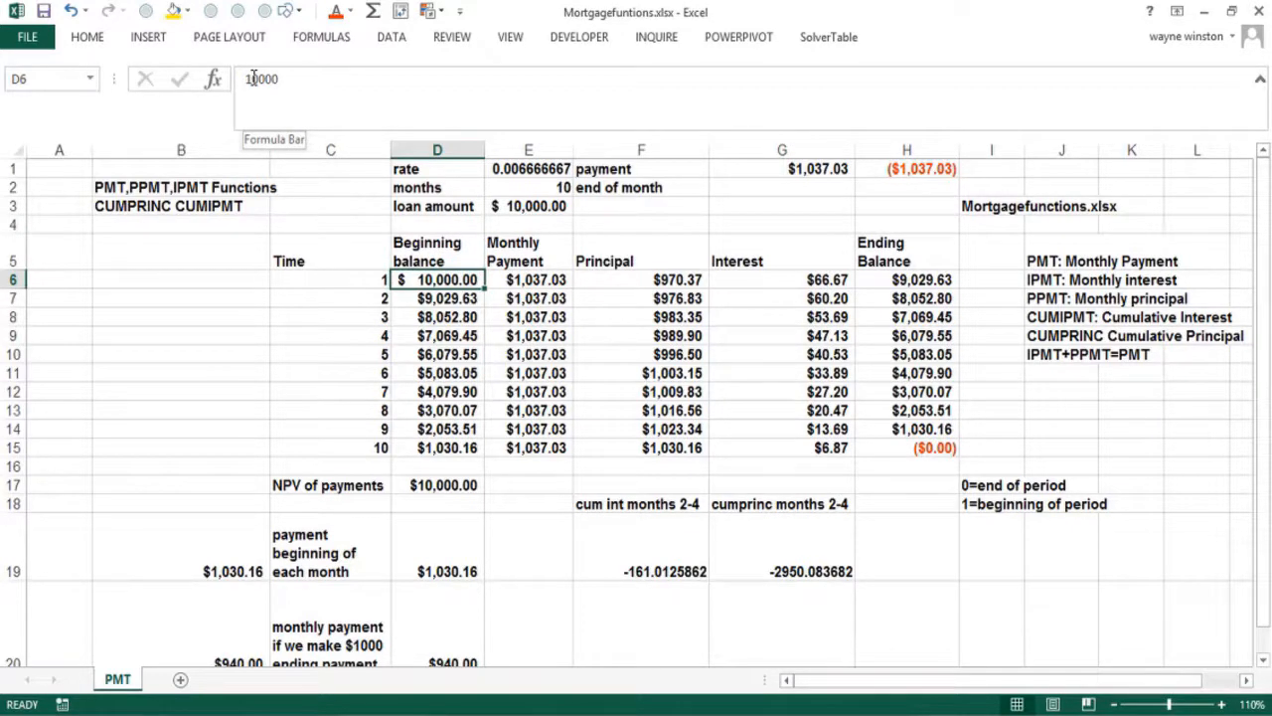
{"action": "key", "text": "Right"}
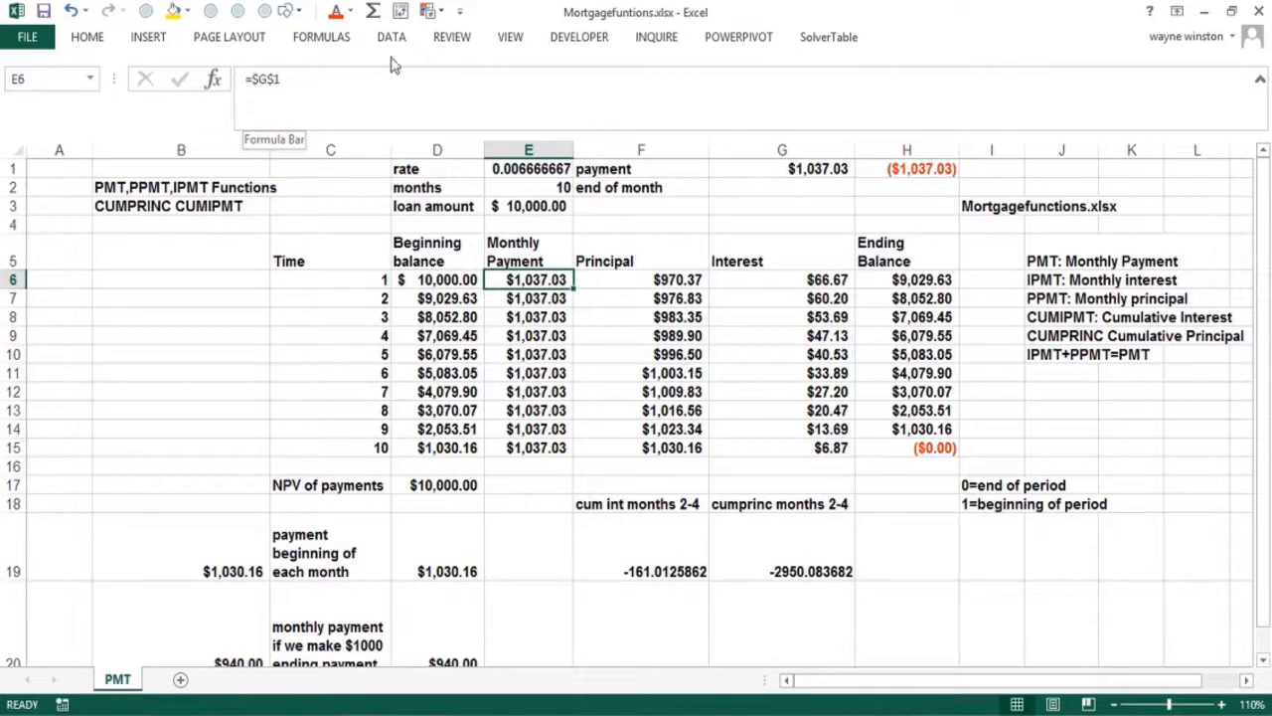
{"action": "left_click", "coordinate": [542, 302]}
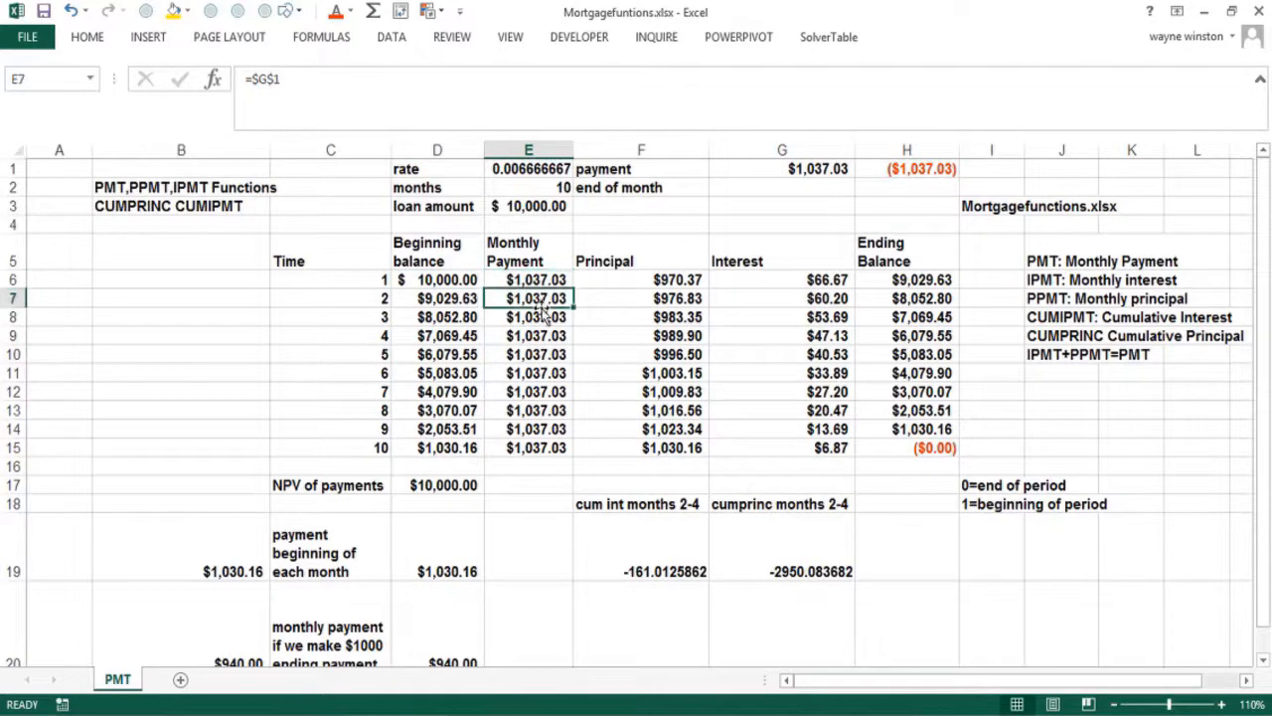
{"action": "left_click", "coordinate": [559, 451]}
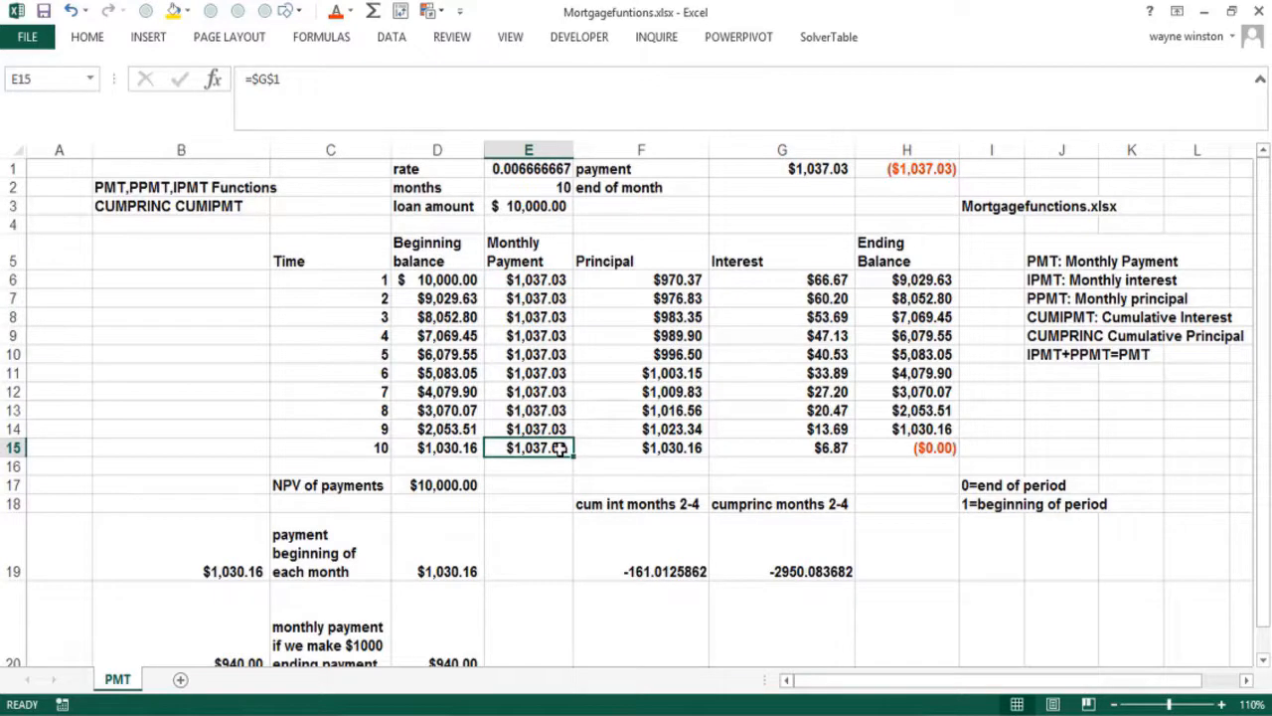
{"action": "double_click", "coordinate": [630, 279]}
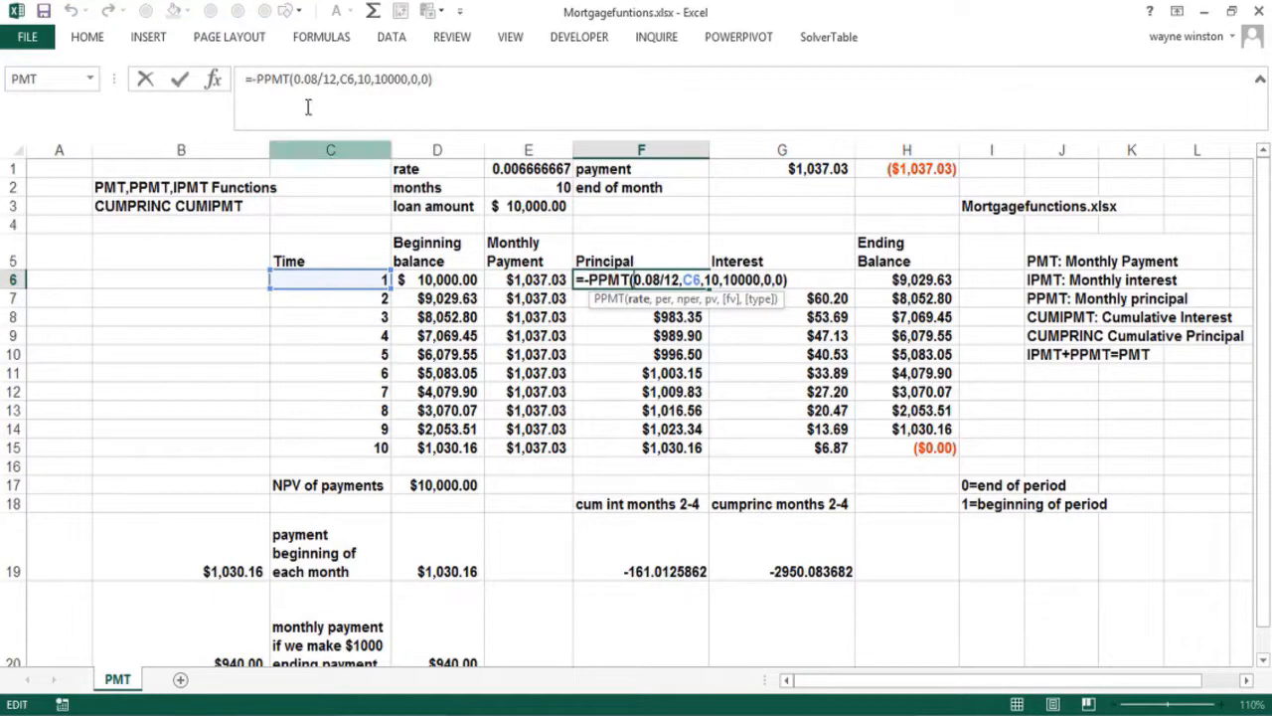
{"action": "left_click", "coordinate": [214, 80]}
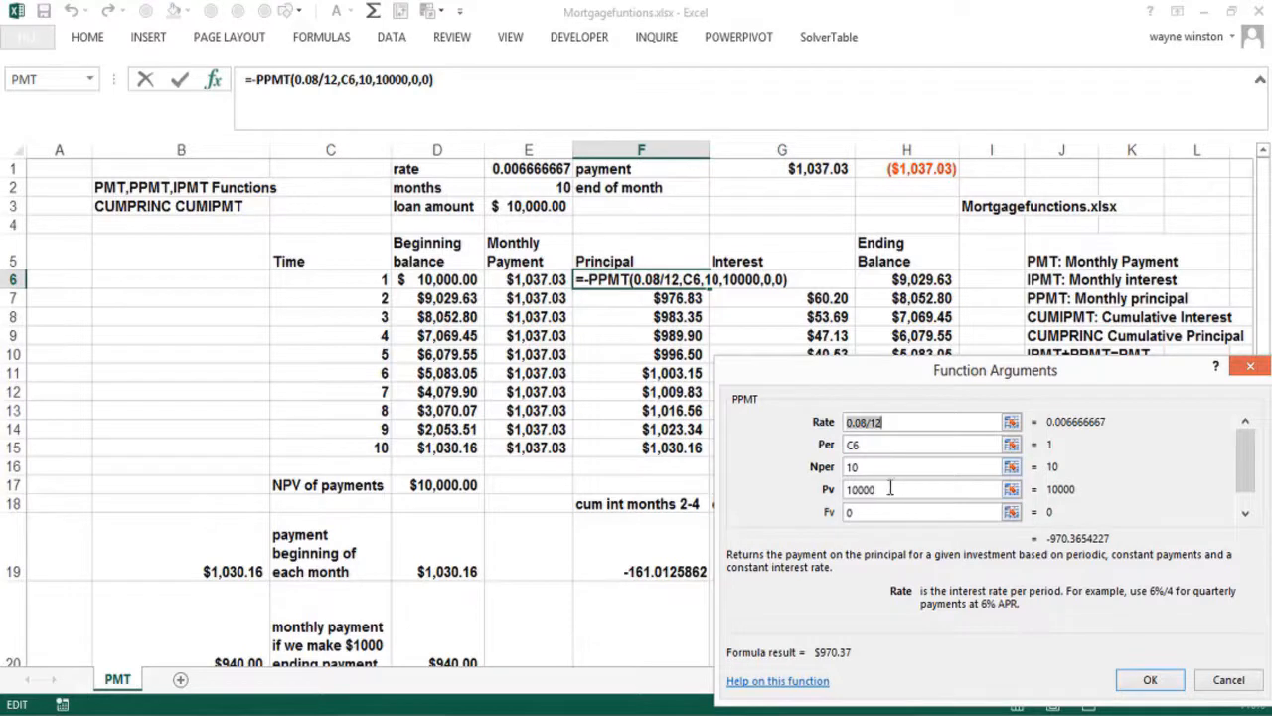
{"action": "left_click", "coordinate": [872, 513]}
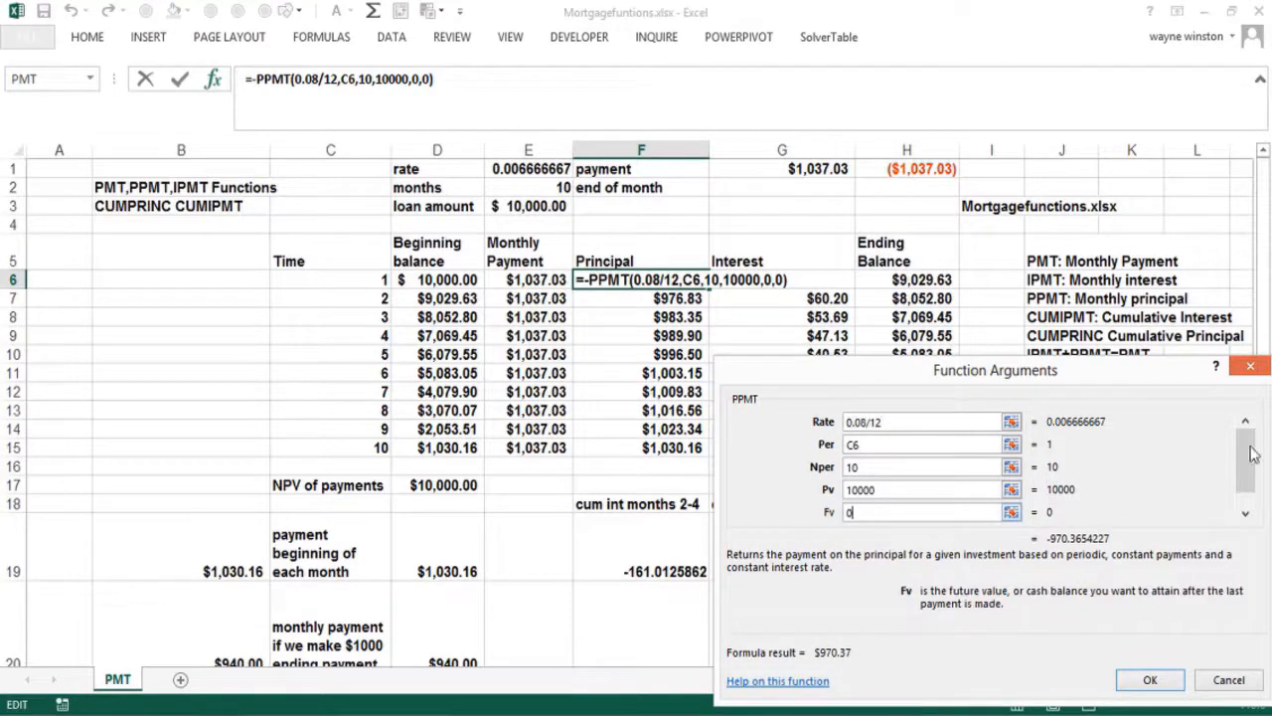
{"action": "left_click", "coordinate": [1251, 371]}
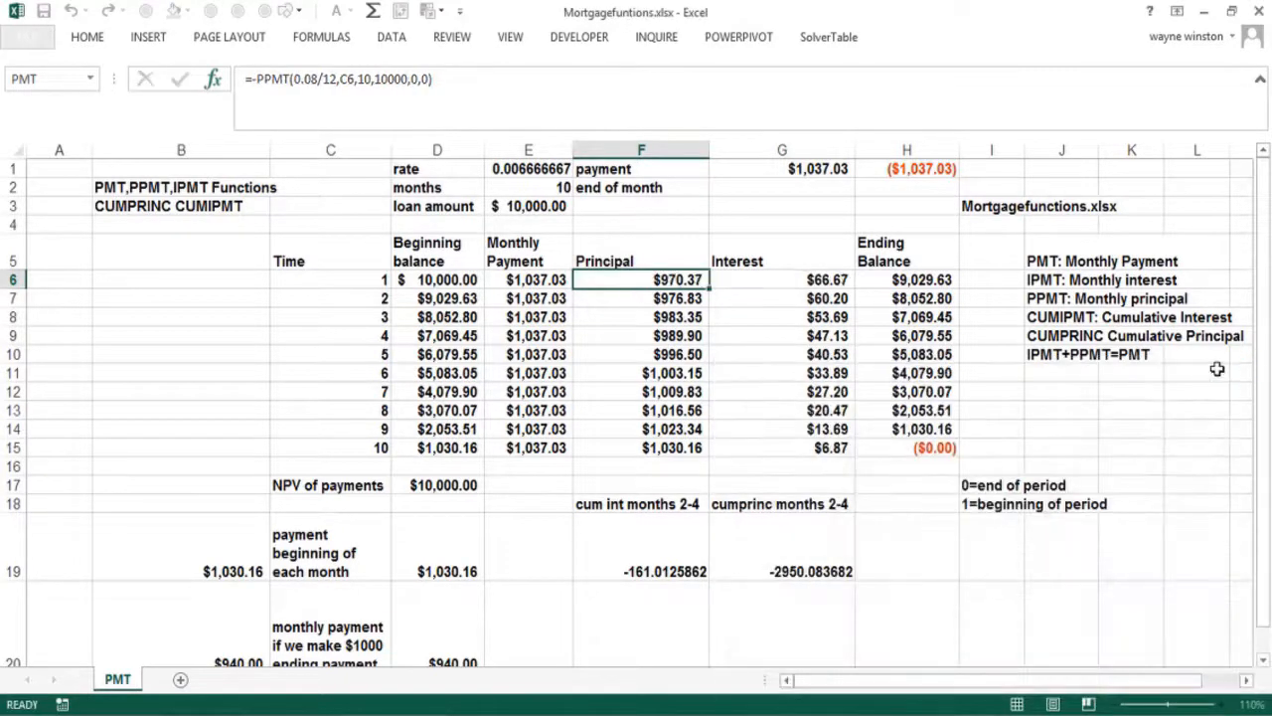
{"action": "double_click", "coordinate": [656, 373]}
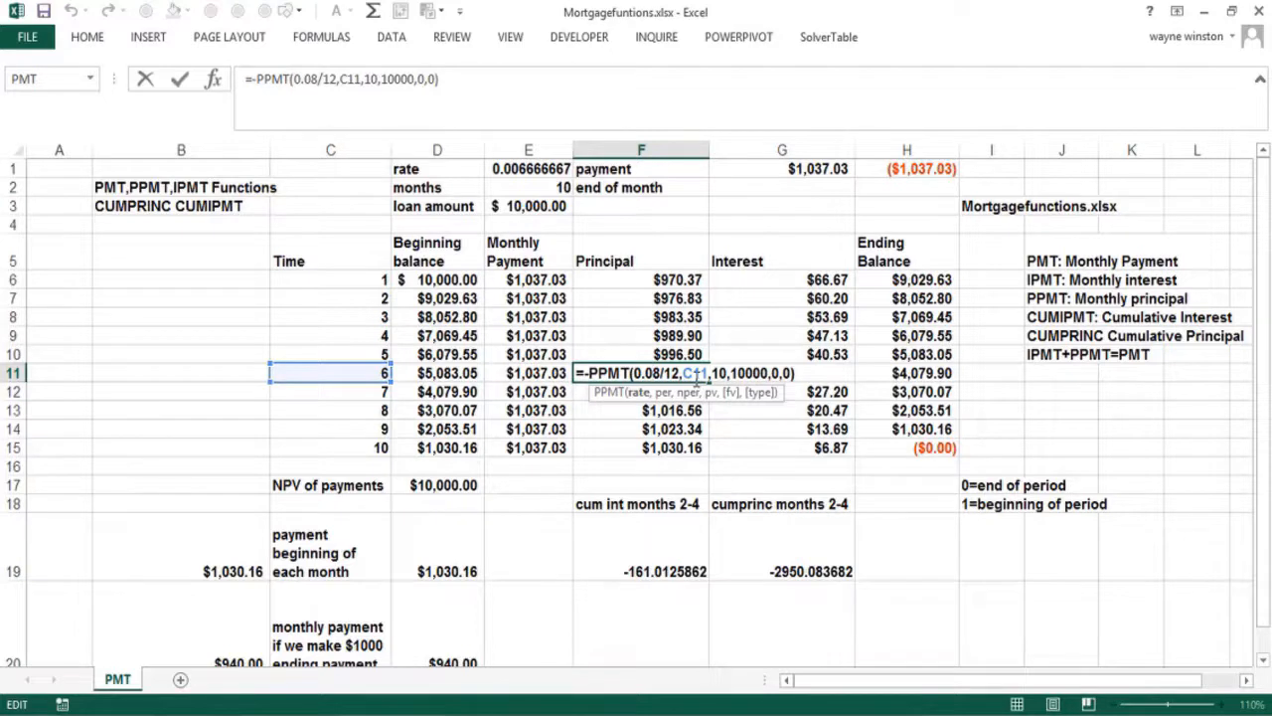
{"action": "key", "text": "Return"}
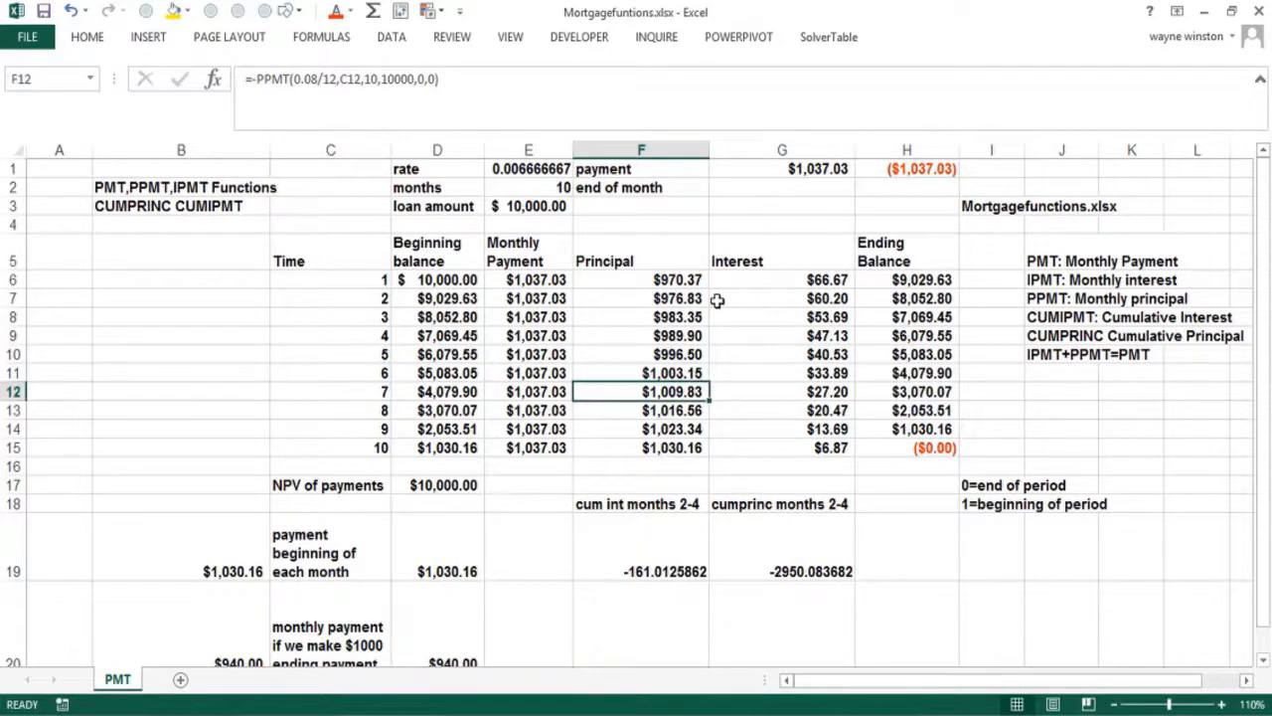
{"action": "double_click", "coordinate": [752, 279]}
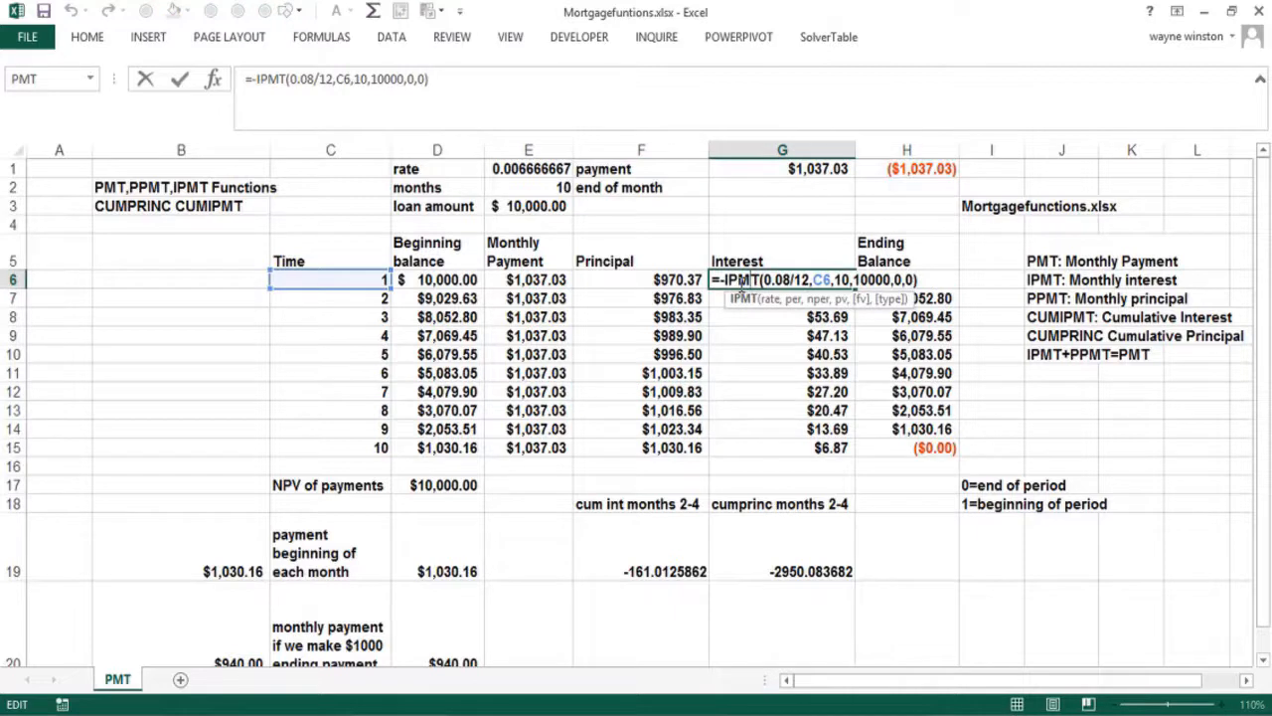
{"action": "key", "text": "Escape"}
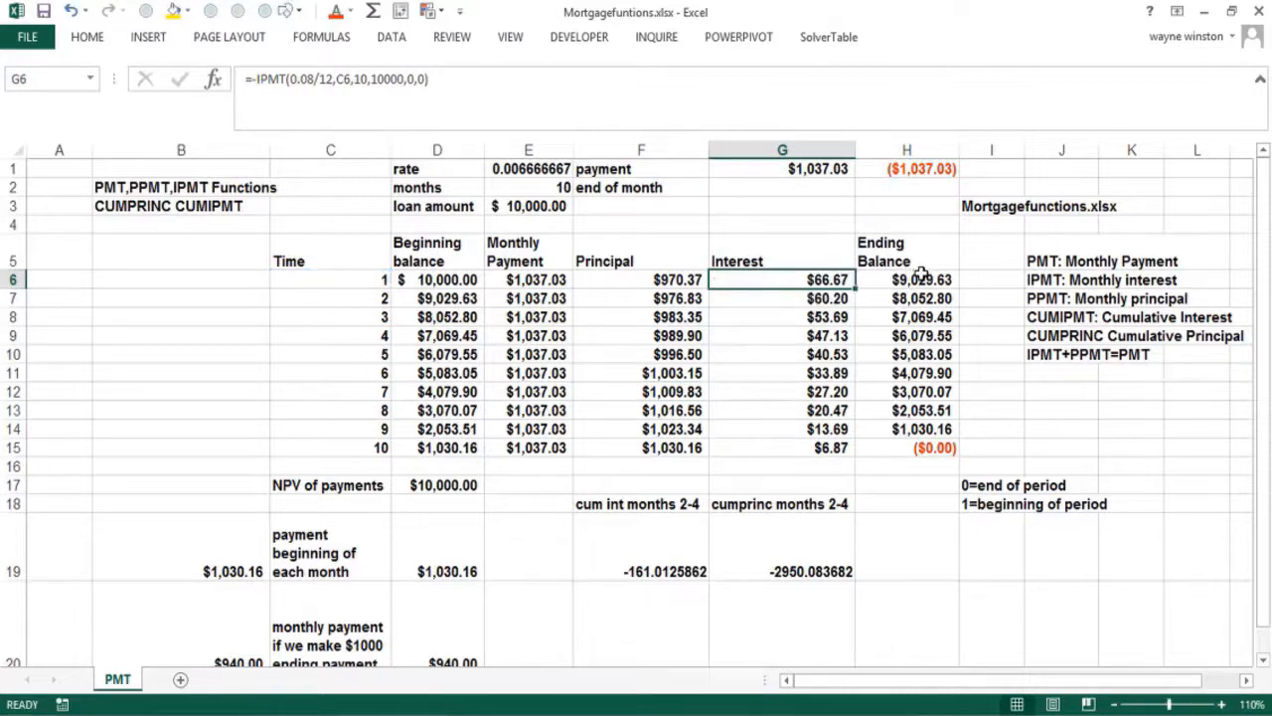
{"action": "double_click", "coordinate": [922, 279]}
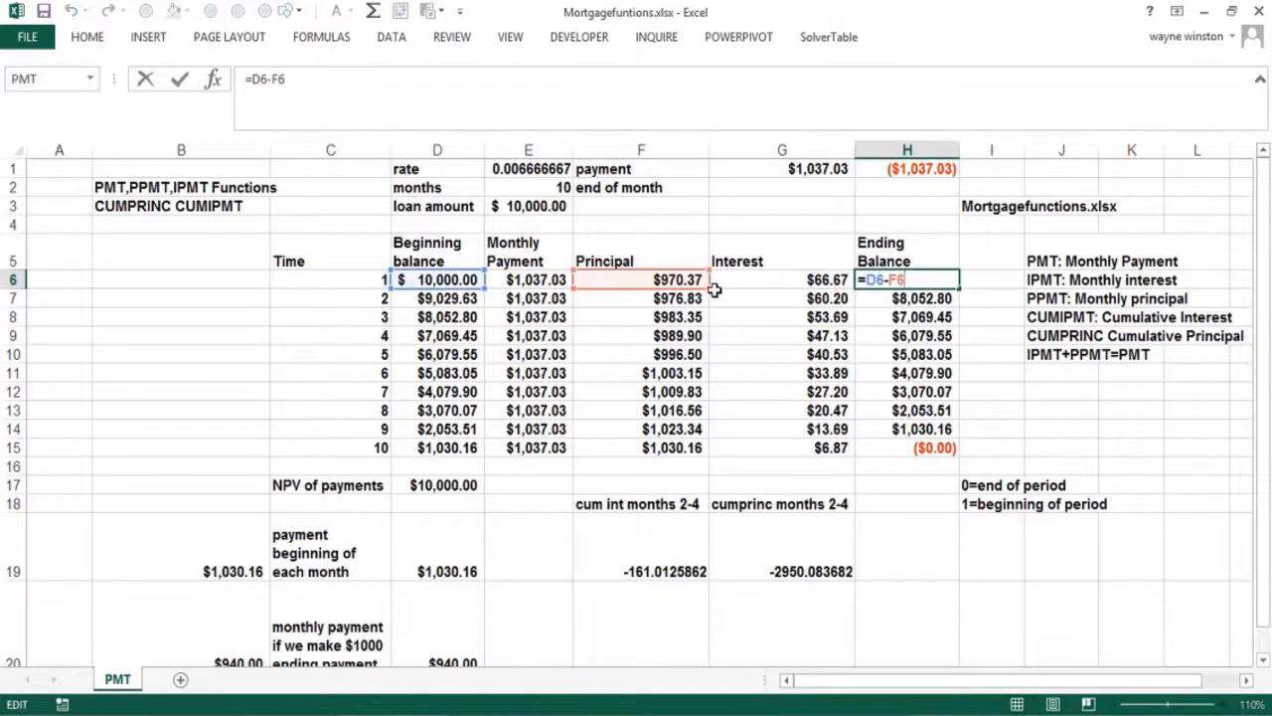
{"action": "key", "text": "Return"}
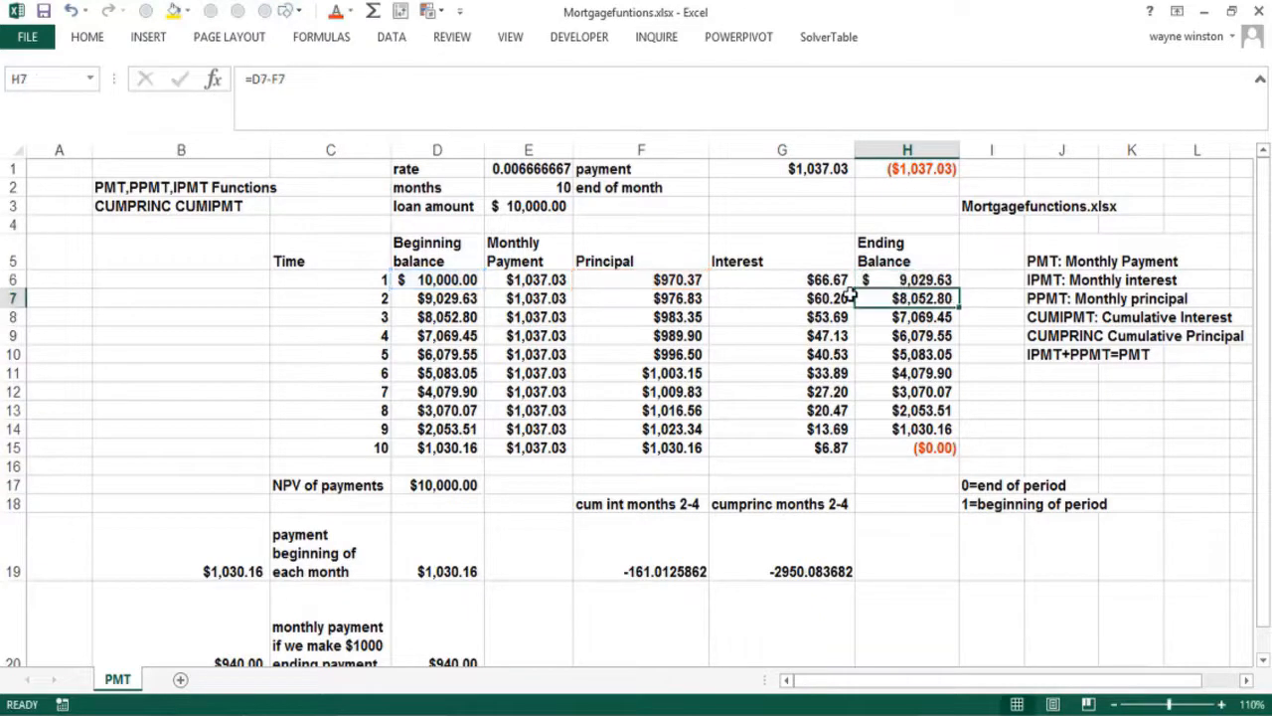
{"action": "key", "text": "Down"}
{"action": "key", "text": "Down"}
{"action": "key", "text": "Up"}
{"action": "key", "text": "Up"}
{"action": "key", "text": "Up"}
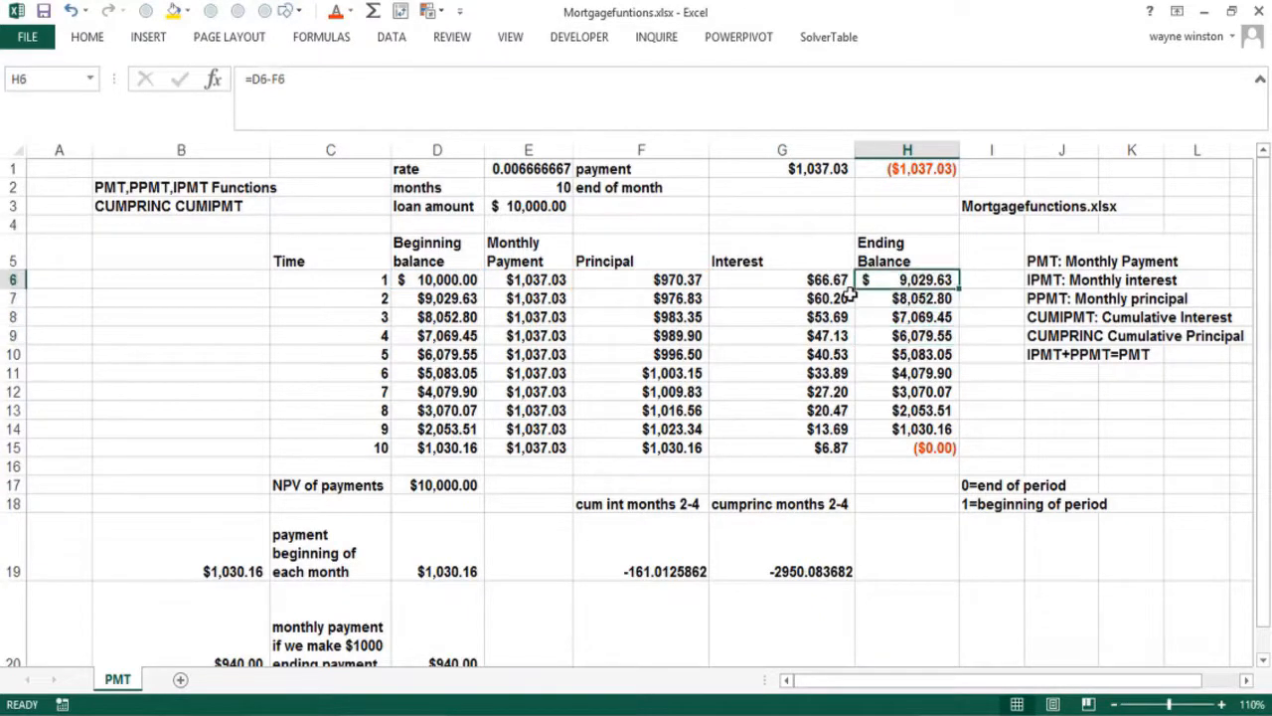
{"action": "key", "text": "Left"}
{"action": "key", "text": "Left"}
{"action": "key", "text": "Right"}
{"action": "key", "text": "Right"}
{"action": "key", "text": "Right"}
{"action": "key", "text": "Down"}
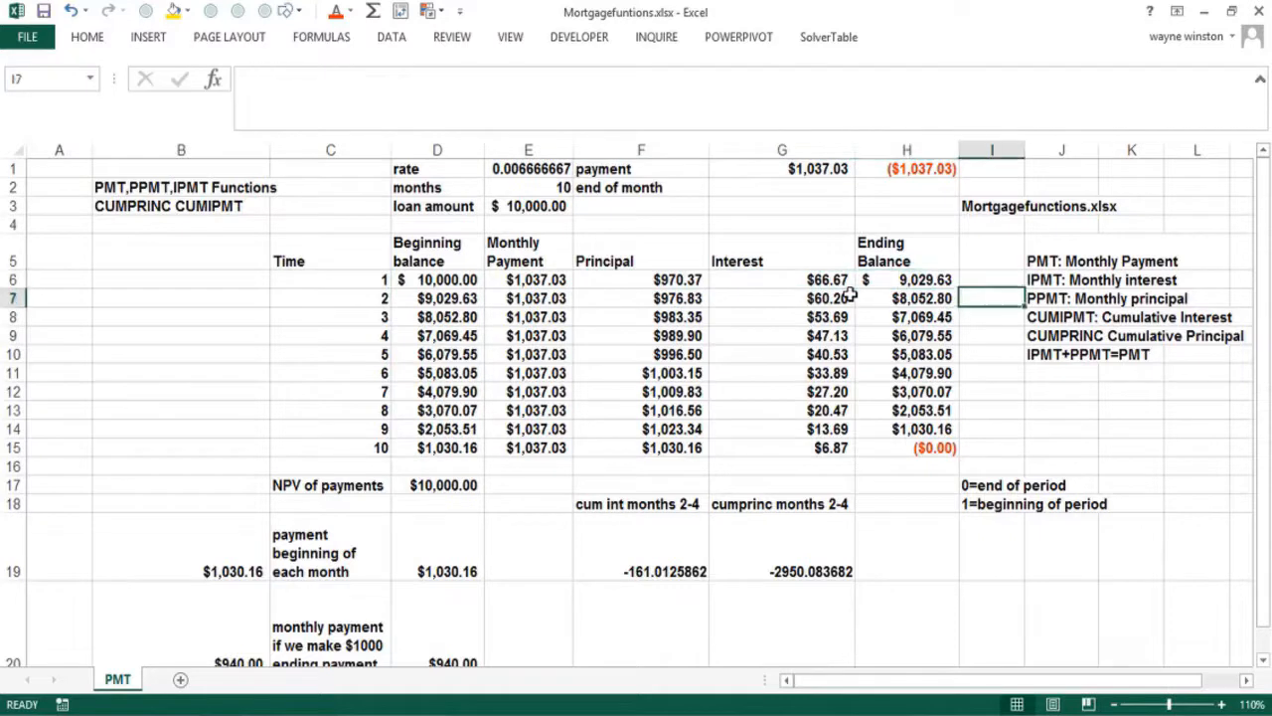
{"action": "key", "text": "Down"}
{"action": "key", "text": "Down"}
{"action": "key", "text": "Down"}
{"action": "key", "text": "Down"}
{"action": "key", "text": "Down"}
{"action": "key", "text": "Down"}
{"action": "key", "text": "Down"}
{"action": "key", "text": "Down"}
{"action": "key", "text": "Right"}
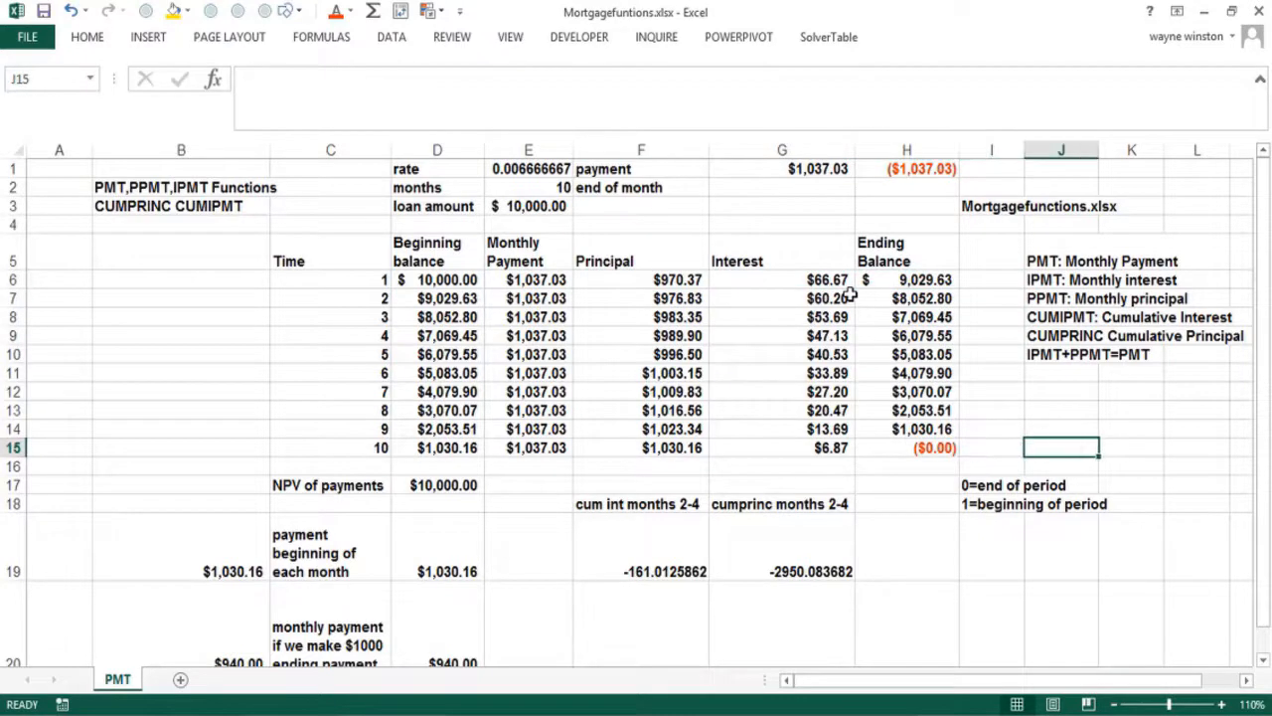
Enter =(.08/12)*D6 in J15 to get the first month's interest of $66.67
{"action": "type", "text": "=(."}
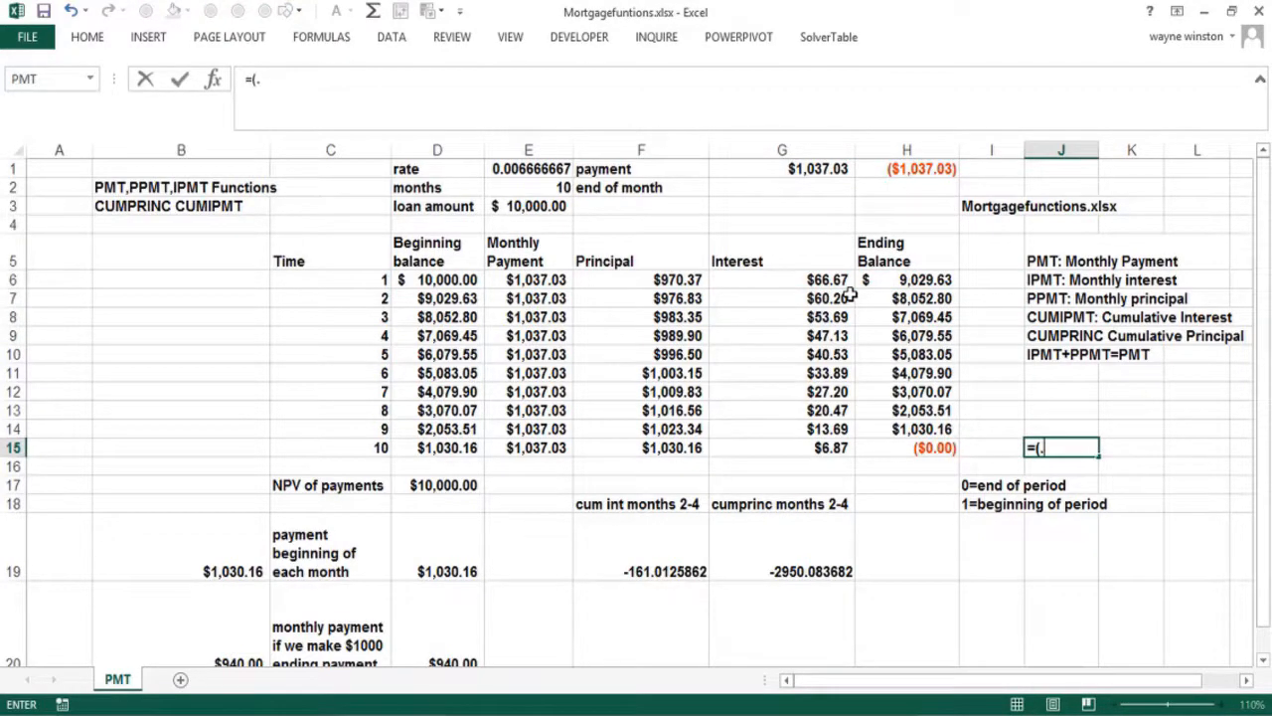
{"action": "type", "text": "08/12)*"}
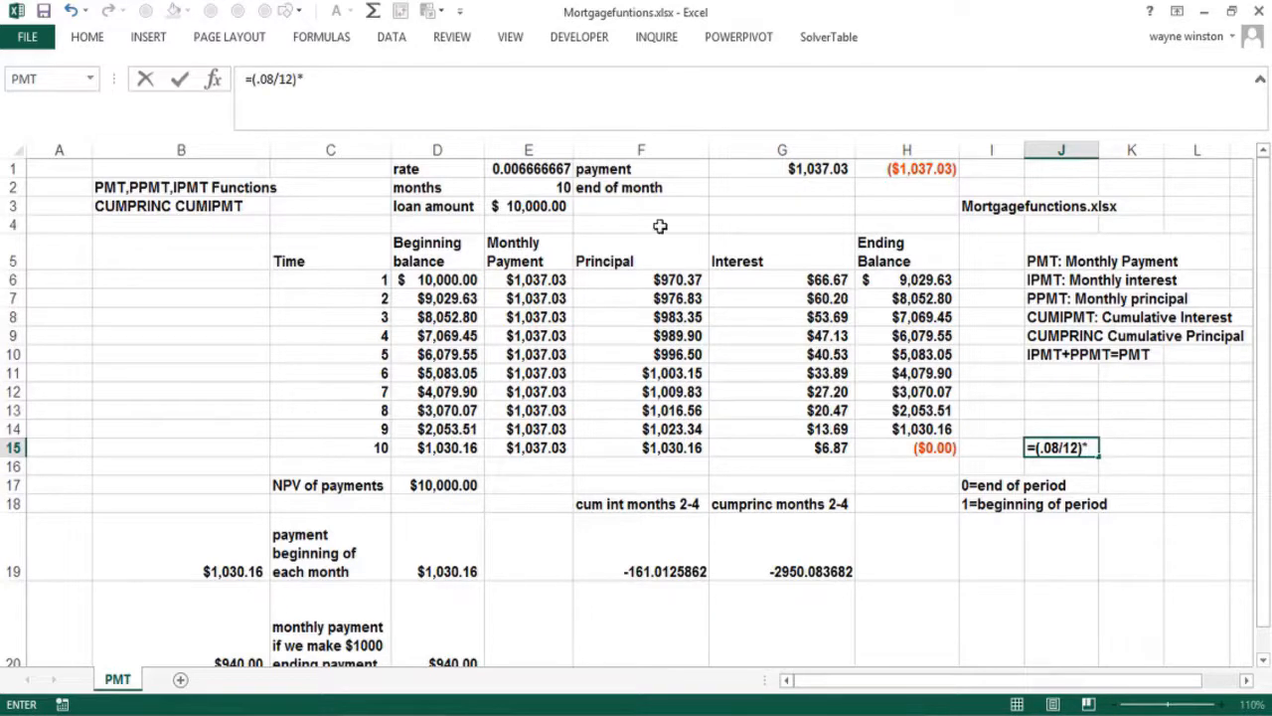
{"action": "left_click", "coordinate": [437, 281]}
{"action": "key", "text": "Return"}
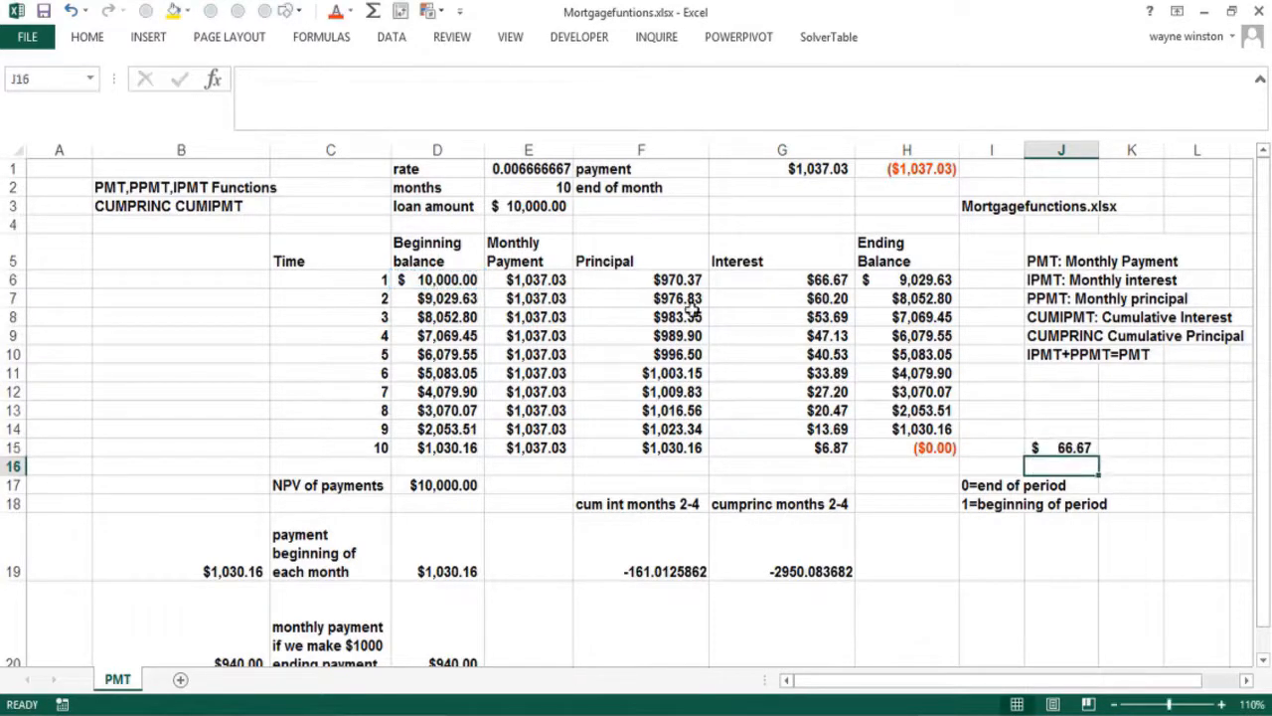
Compare J15 with G6's interest and the ending balance formulas in H6 and H15
{"action": "left_click", "coordinate": [761, 284]}
{"action": "left_click", "coordinate": [1074, 445]}
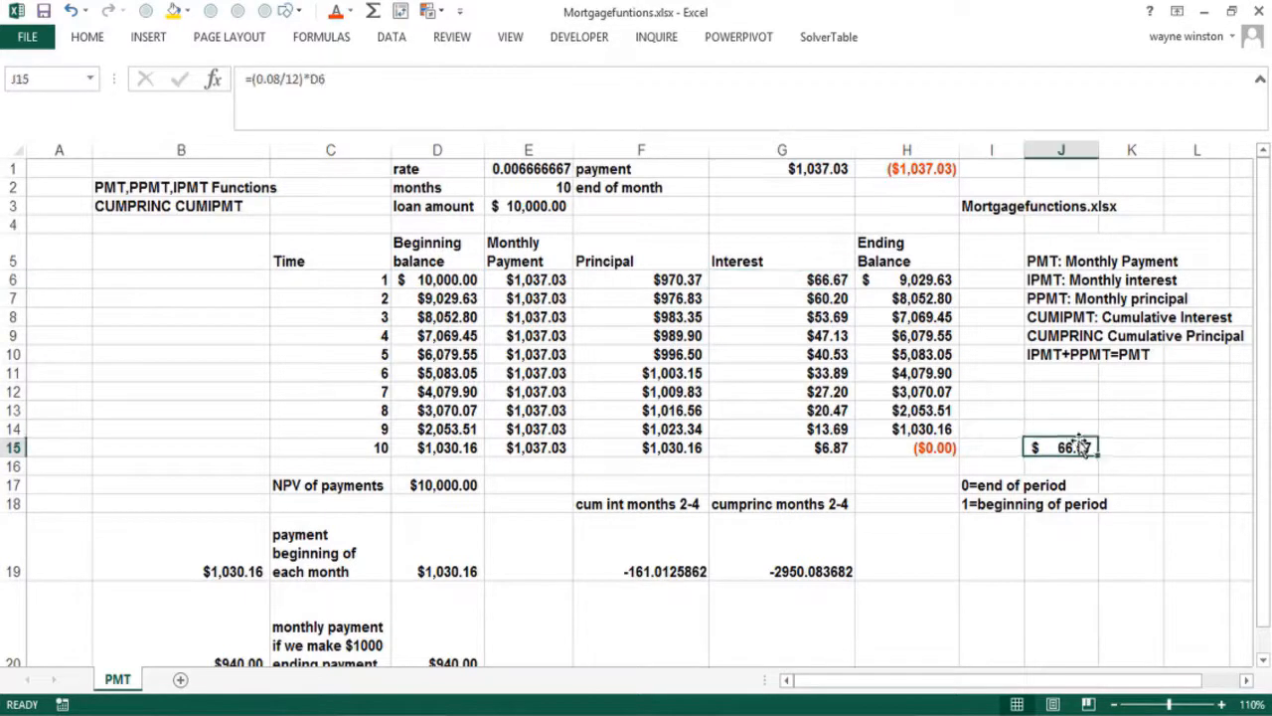
{"action": "left_click", "coordinate": [905, 281]}
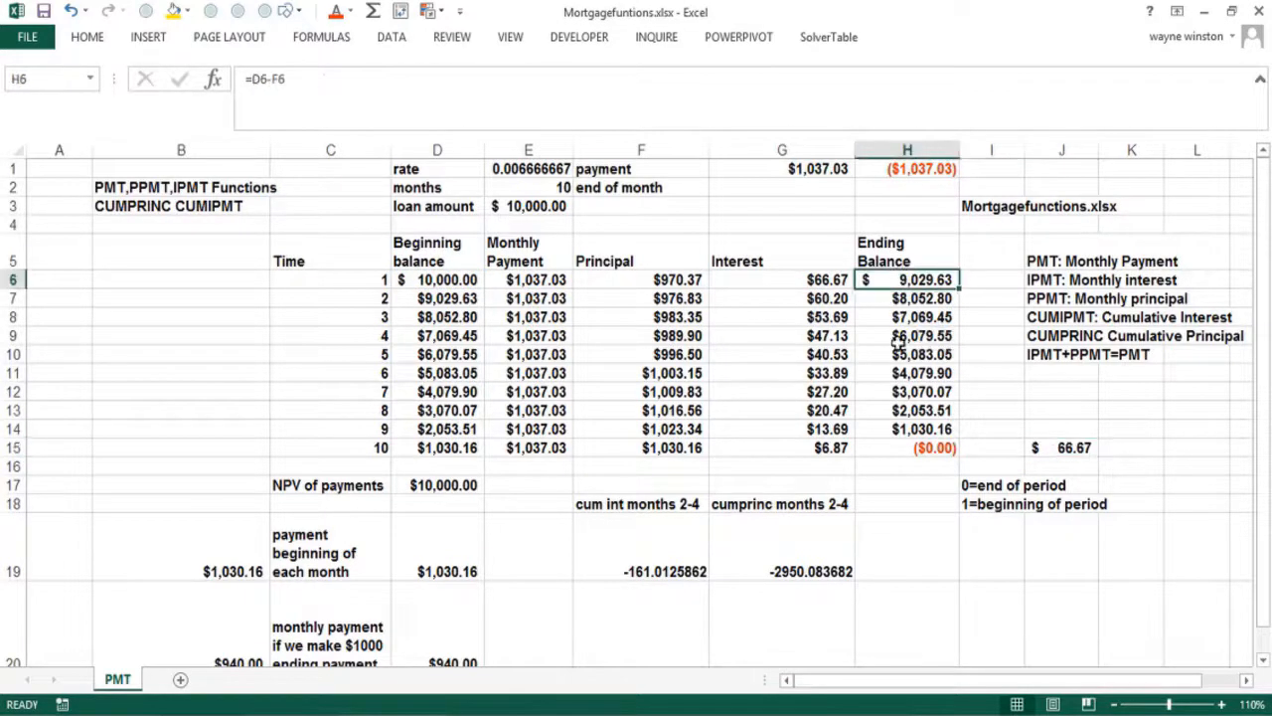
{"action": "left_click", "coordinate": [909, 447]}
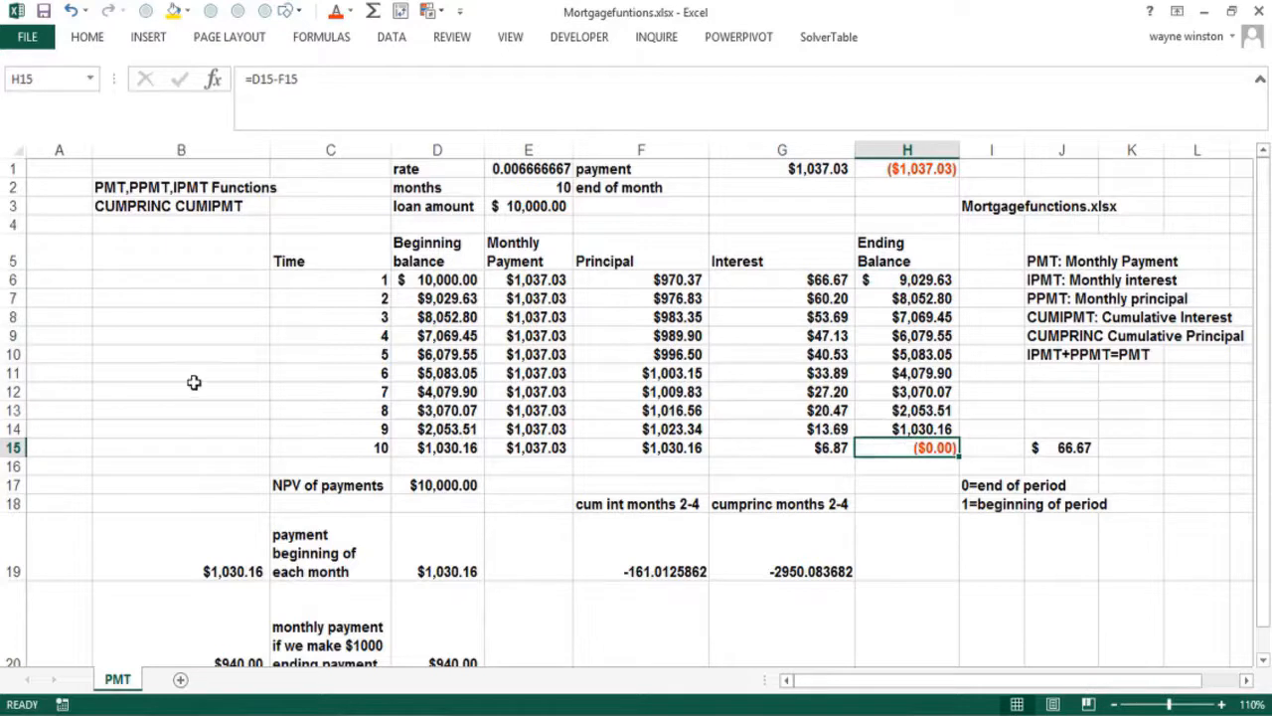
{"action": "left_click", "coordinate": [39, 370]}
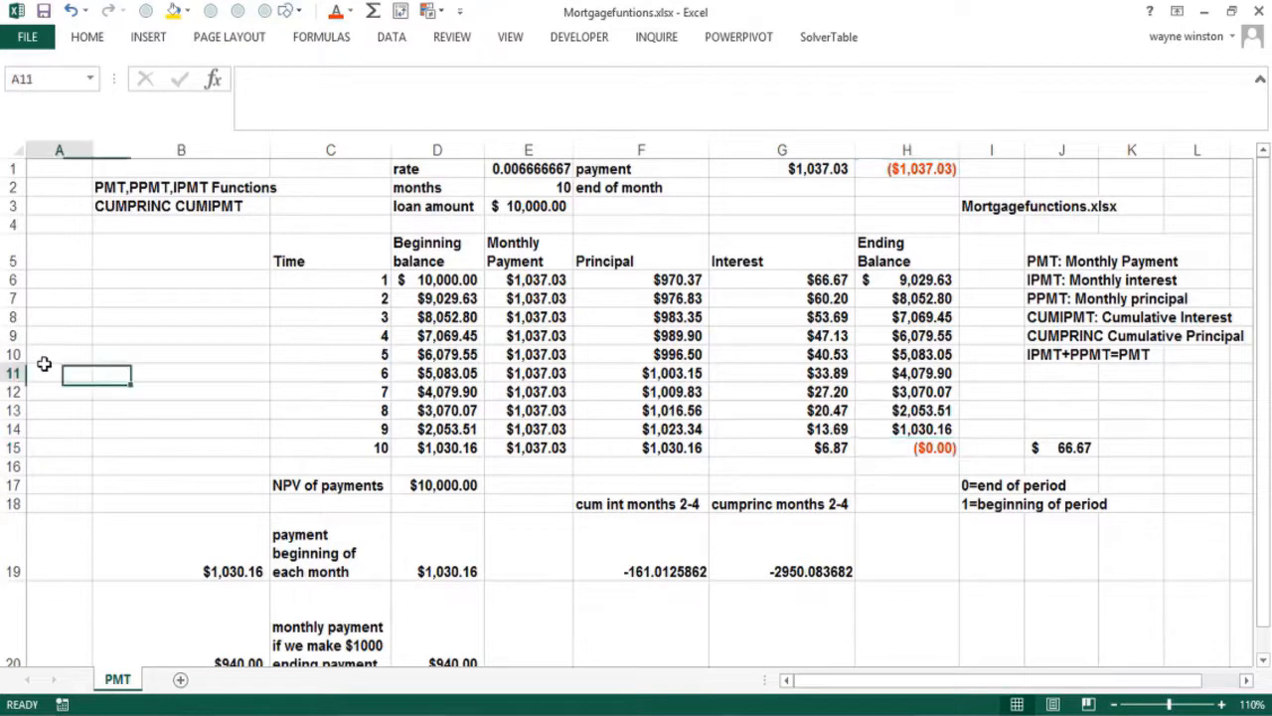
{"action": "left_click", "coordinate": [125, 370]}
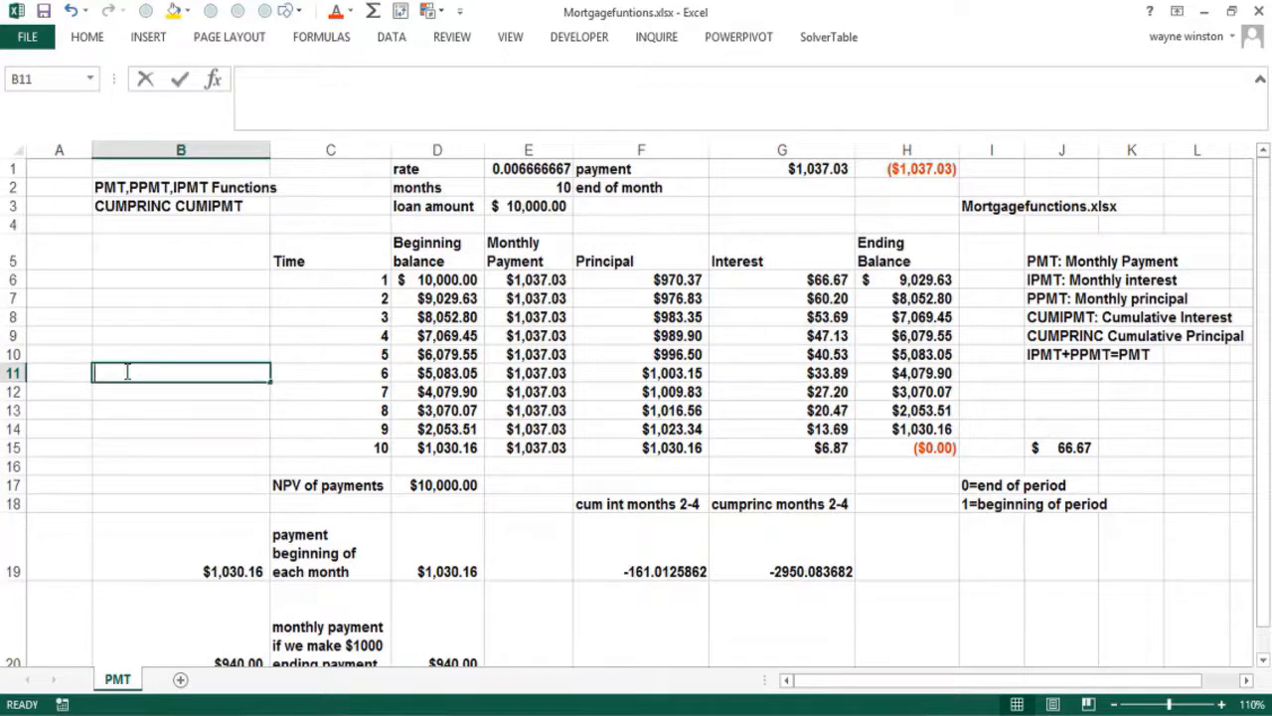
Enter the notes 'NPV', 'PMT', 'NPV of PMT's' and 'you get amount of loan' in B11:B14
{"action": "type", "text": "NPV"}
{"action": "key", "text": "Return"}
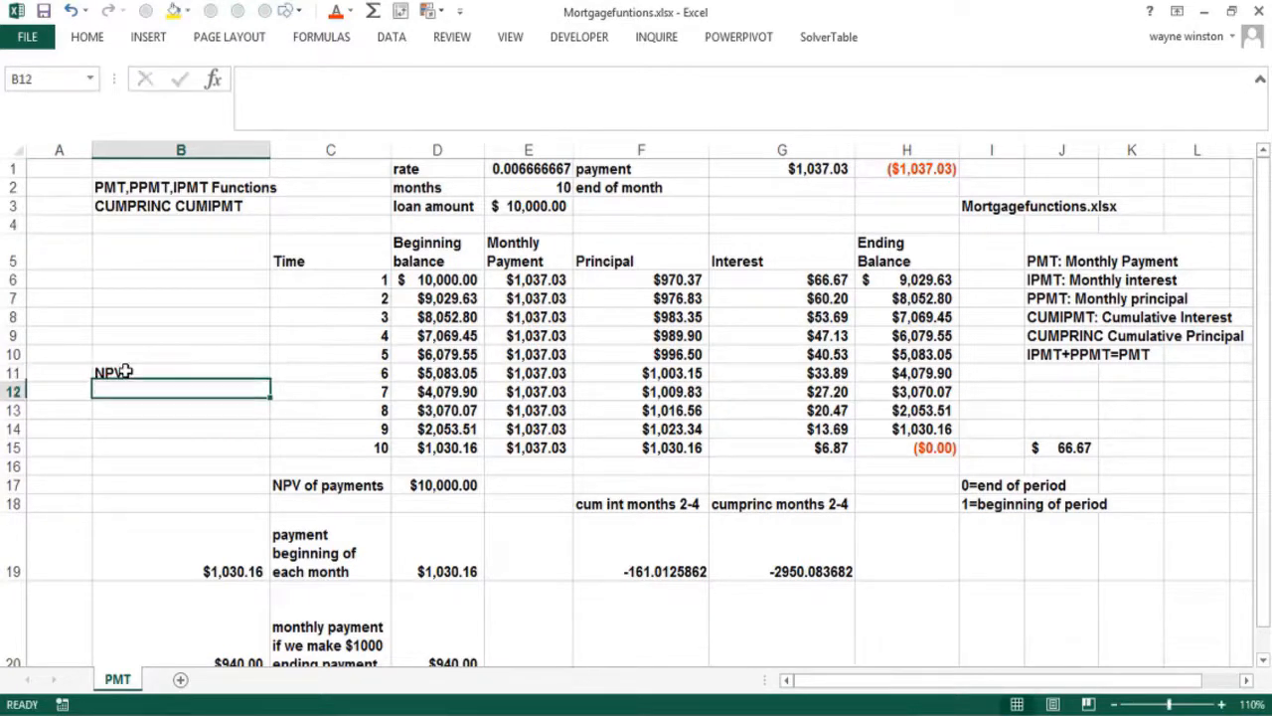
{"action": "type", "text": "PMT"}
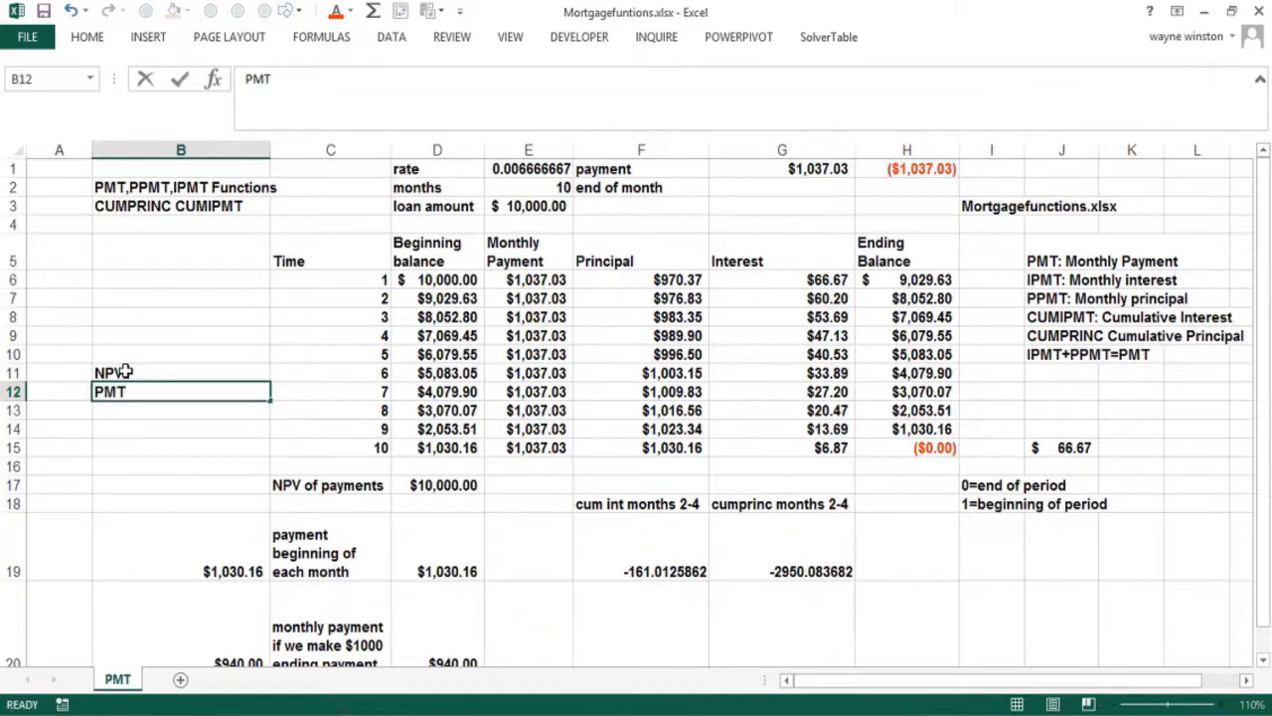
{"action": "key", "text": "Return"}
{"action": "type", "text": "NPV"}
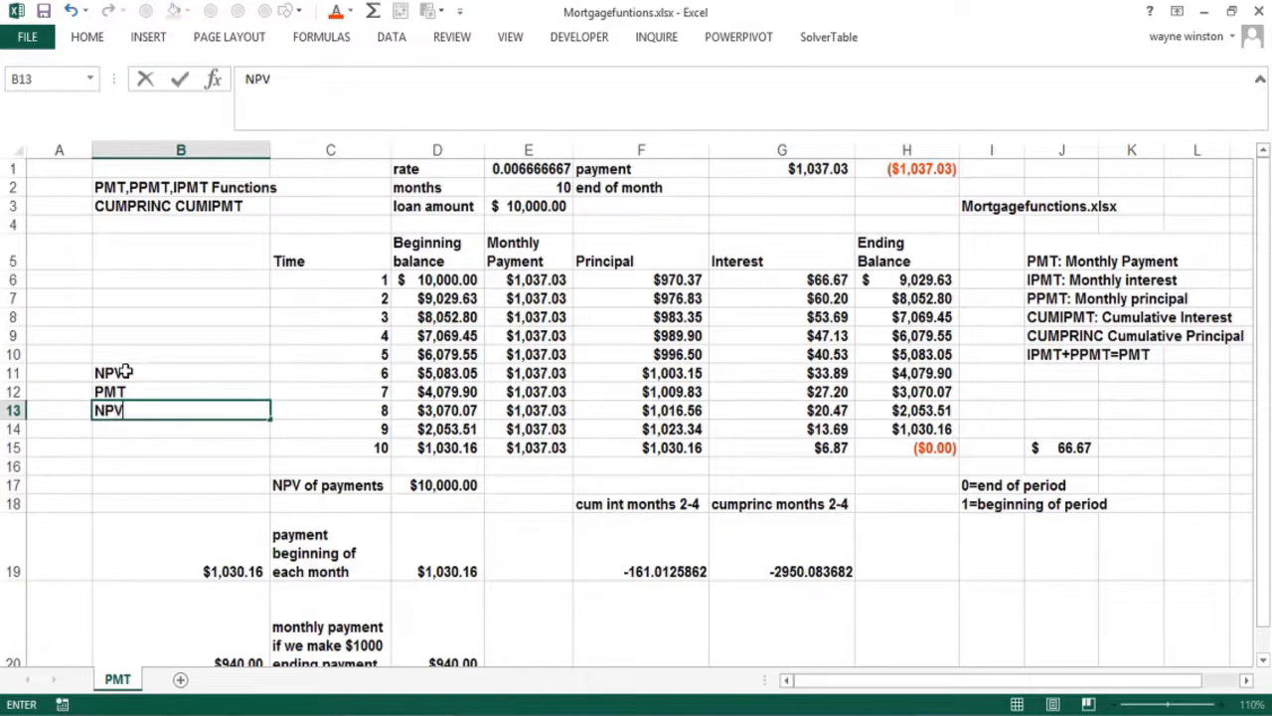
{"action": "type", "text": " of PMT"}
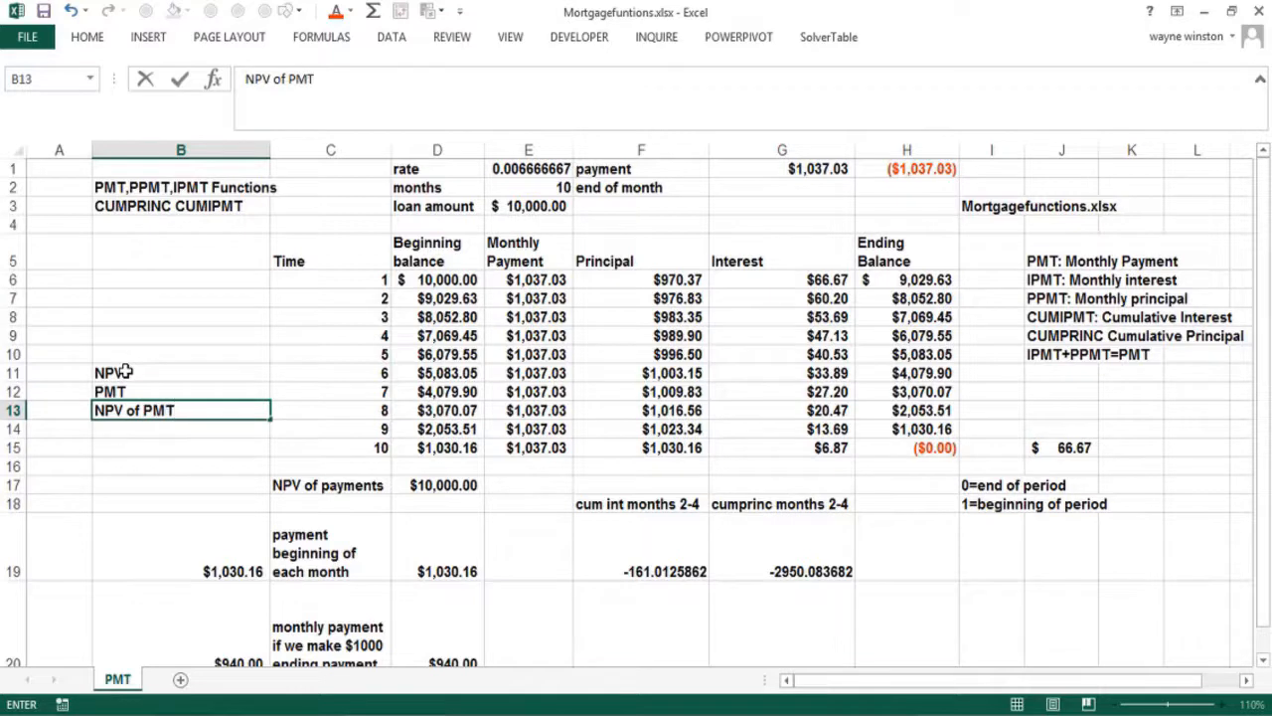
{"action": "type", "text": "'s"}
{"action": "key", "text": "Return"}
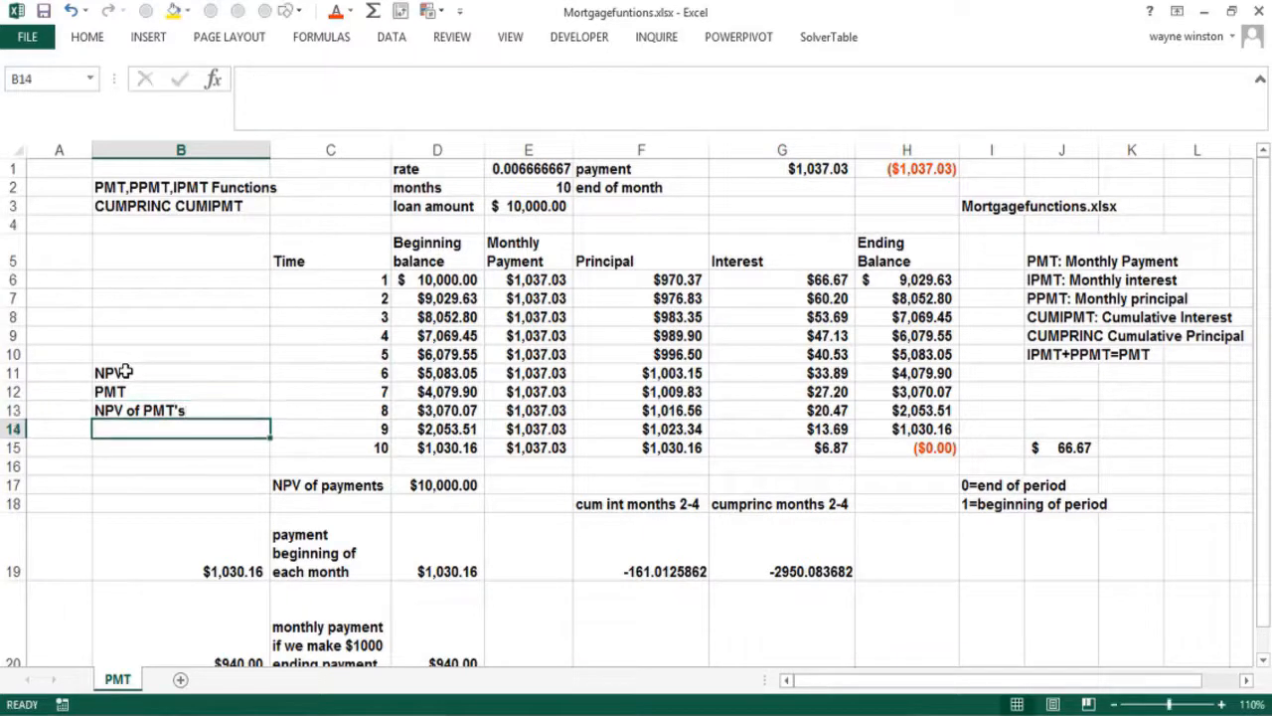
{"action": "type", "text": "you"}
{"action": "key", "text": "BackSpace"}
{"action": "key", "text": "BackSpace"}
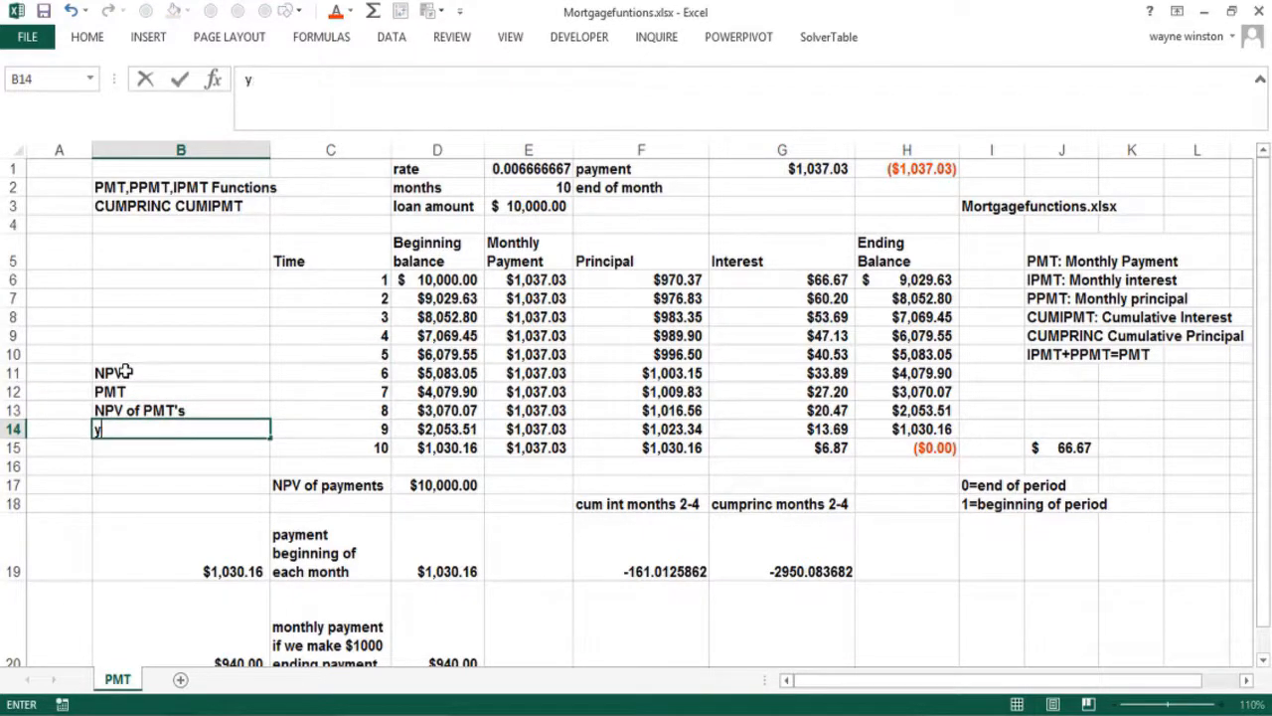
{"action": "type", "text": "ou get sa"}
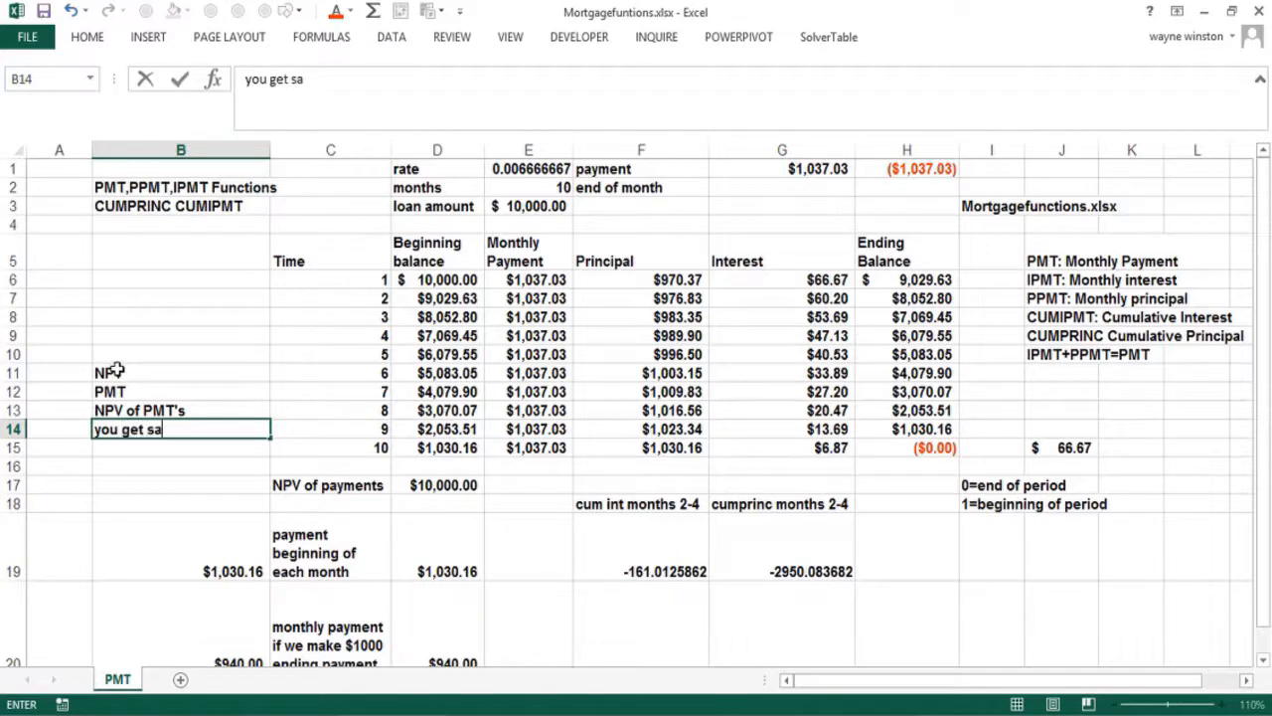
{"action": "key", "text": "BackSpace"}
{"action": "key", "text": "BackSpace"}
{"action": "type", "text": "amount ofloan"}
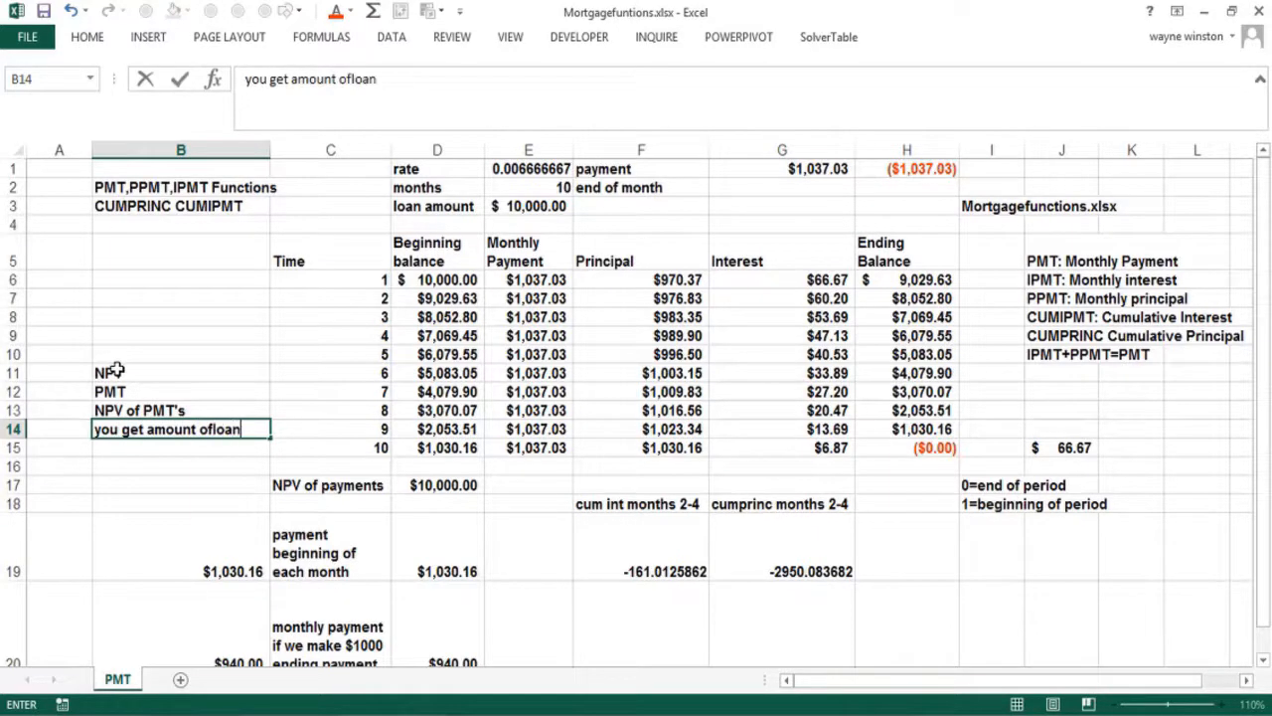
{"action": "key", "text": "Return"}
Enter =NPV(.08/12,E6:E15) in B15 so it shows $10,000.00
{"action": "type", "text": "=n"}
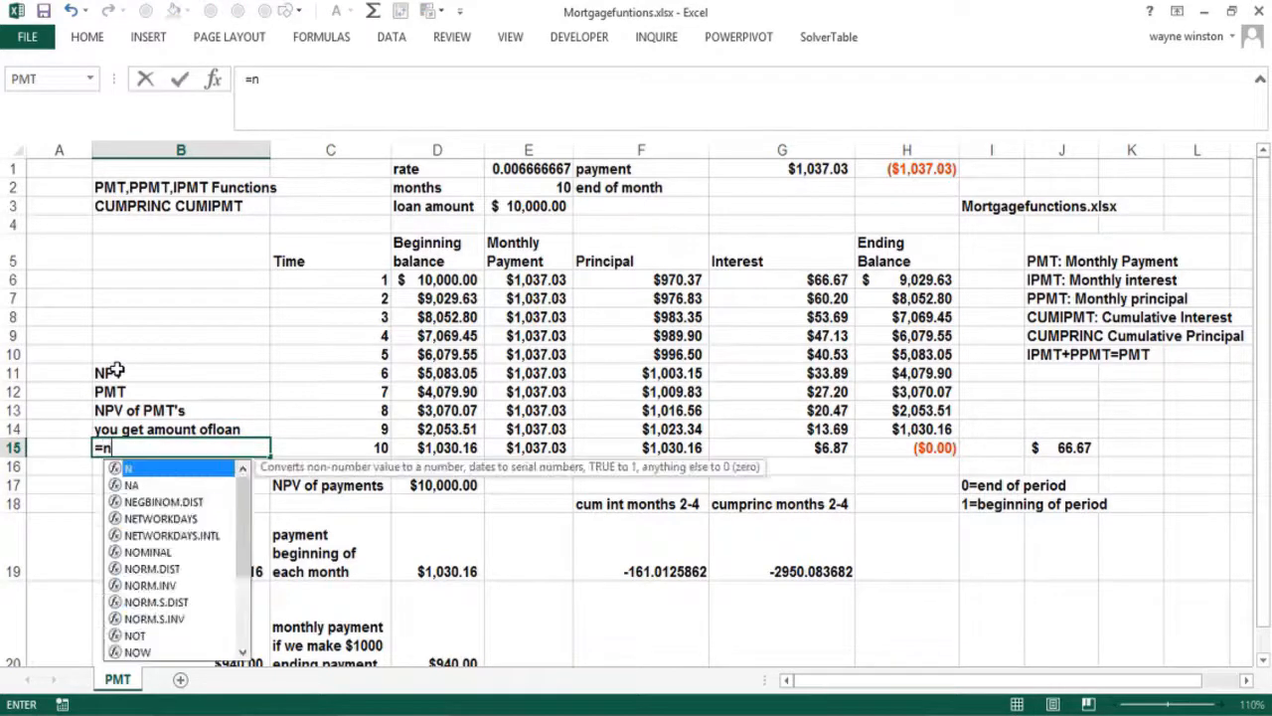
{"action": "type", "text": "pv(.08/12"}
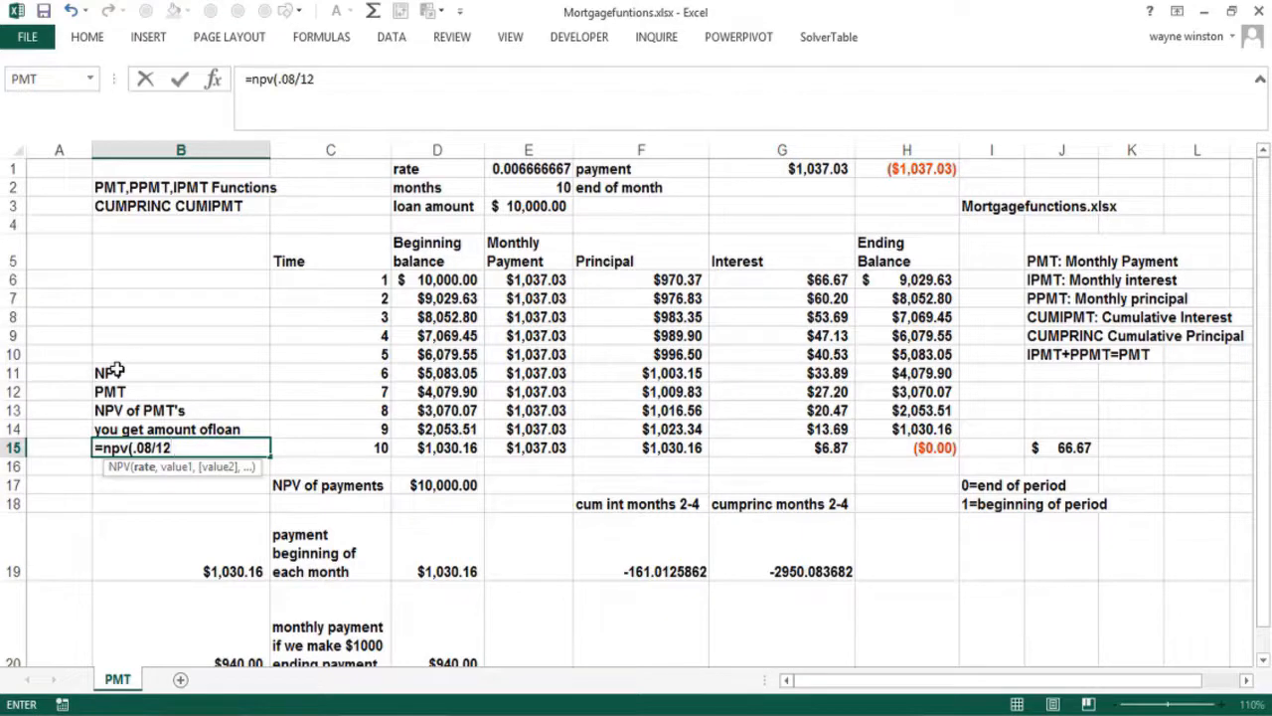
{"action": "type", "text": ","}
{"action": "left_click_drag", "start_coordinate": [505, 279], "coordinate": [533, 447]}
{"action": "type", "text": ")"}
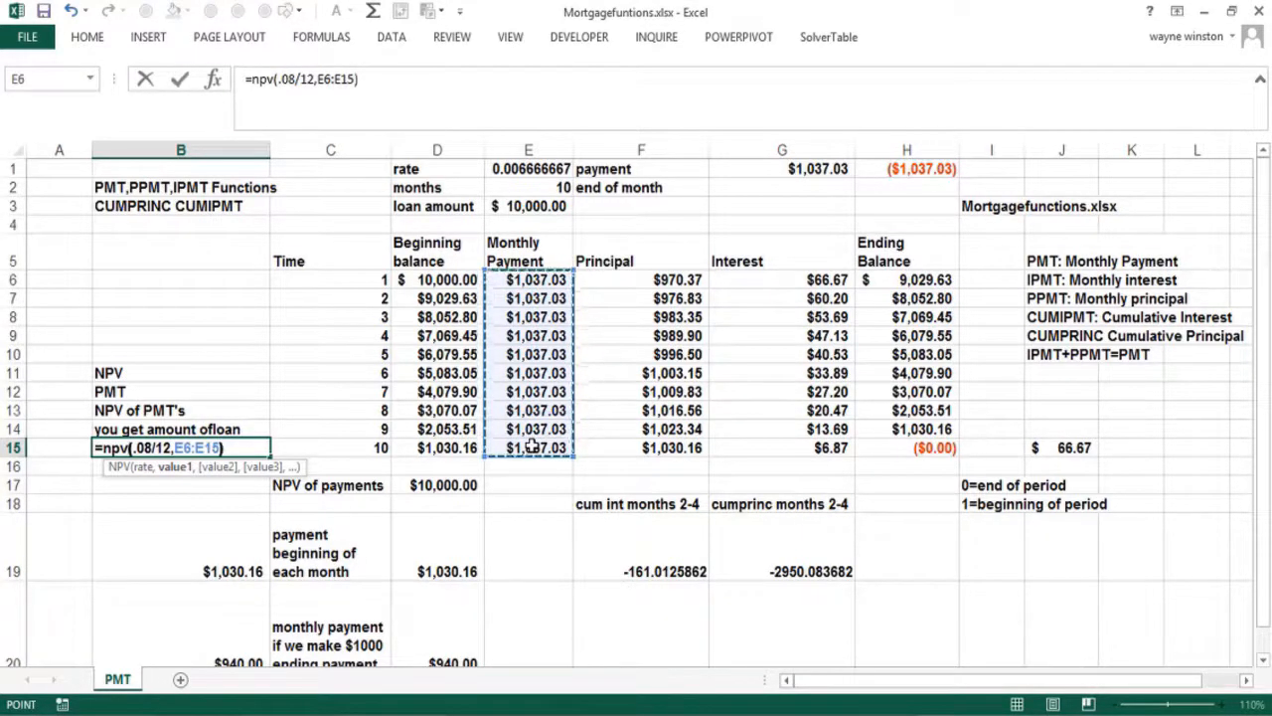
{"action": "key", "text": "Return"}
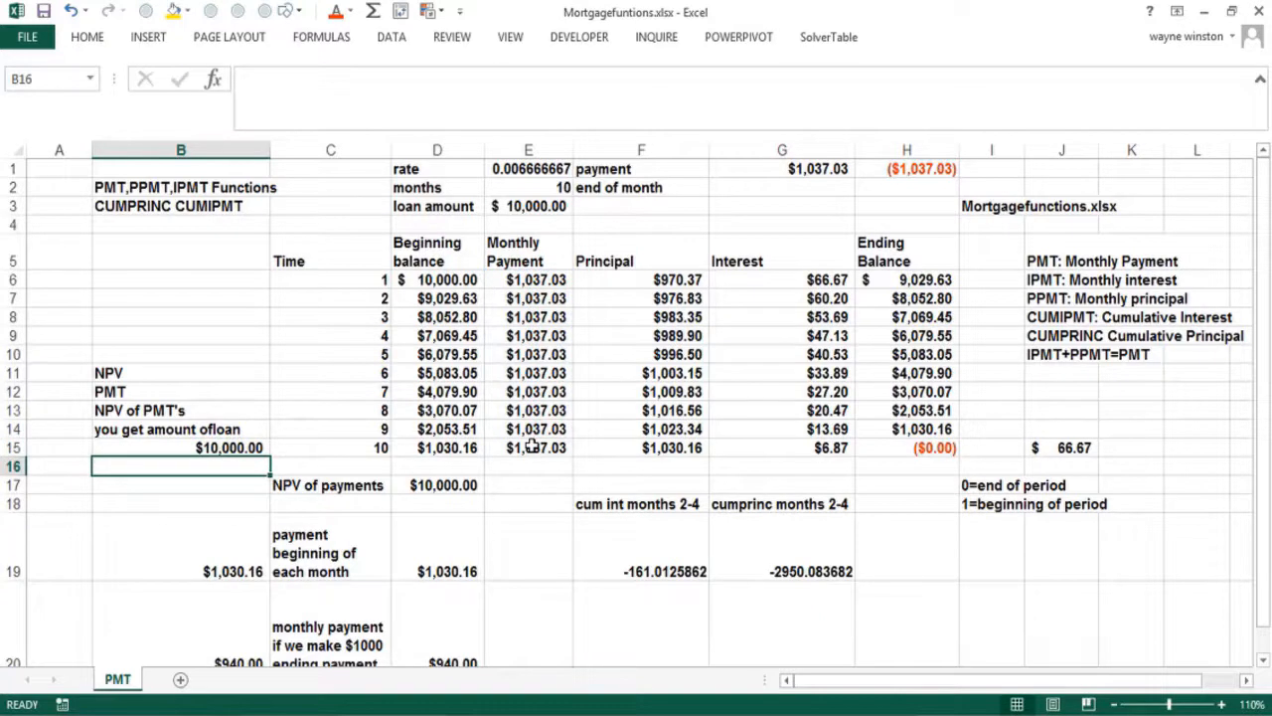
Add the missing space in the B14 note so it reads 'amount of loan'
{"action": "left_click", "coordinate": [907, 447]}
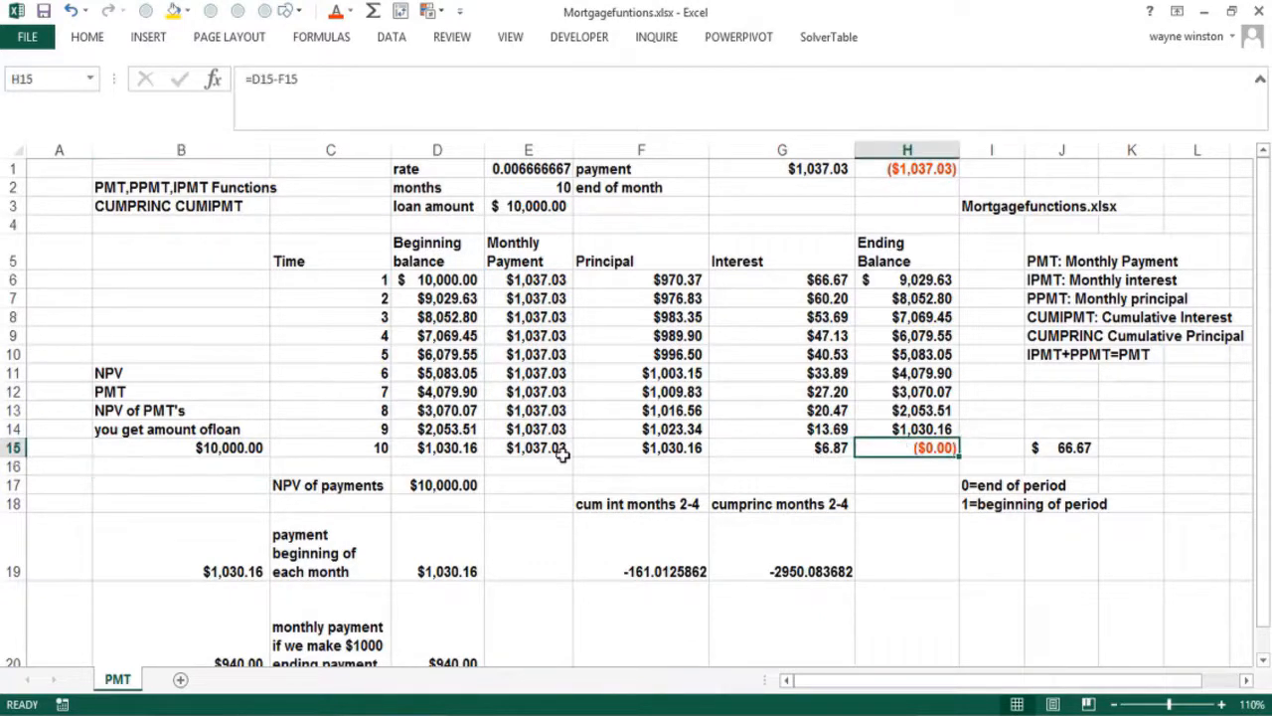
{"action": "left_click", "coordinate": [154, 429]}
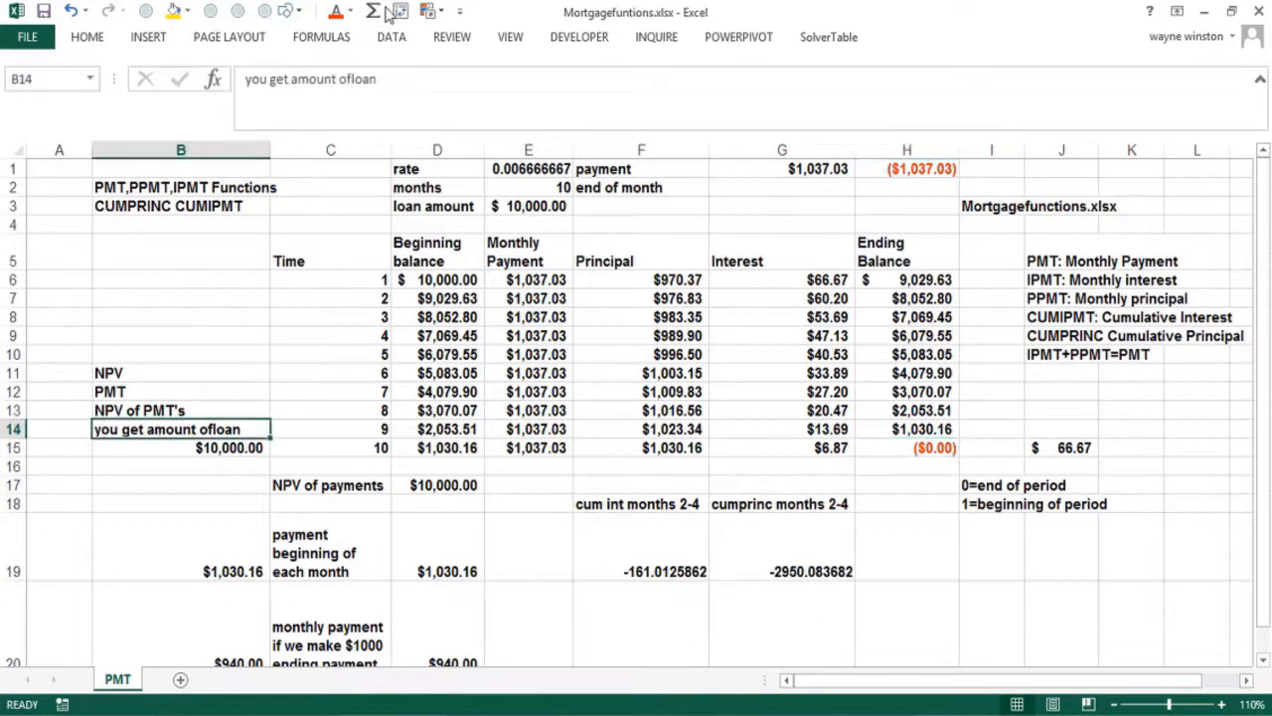
{"action": "left_click", "coordinate": [353, 79]}
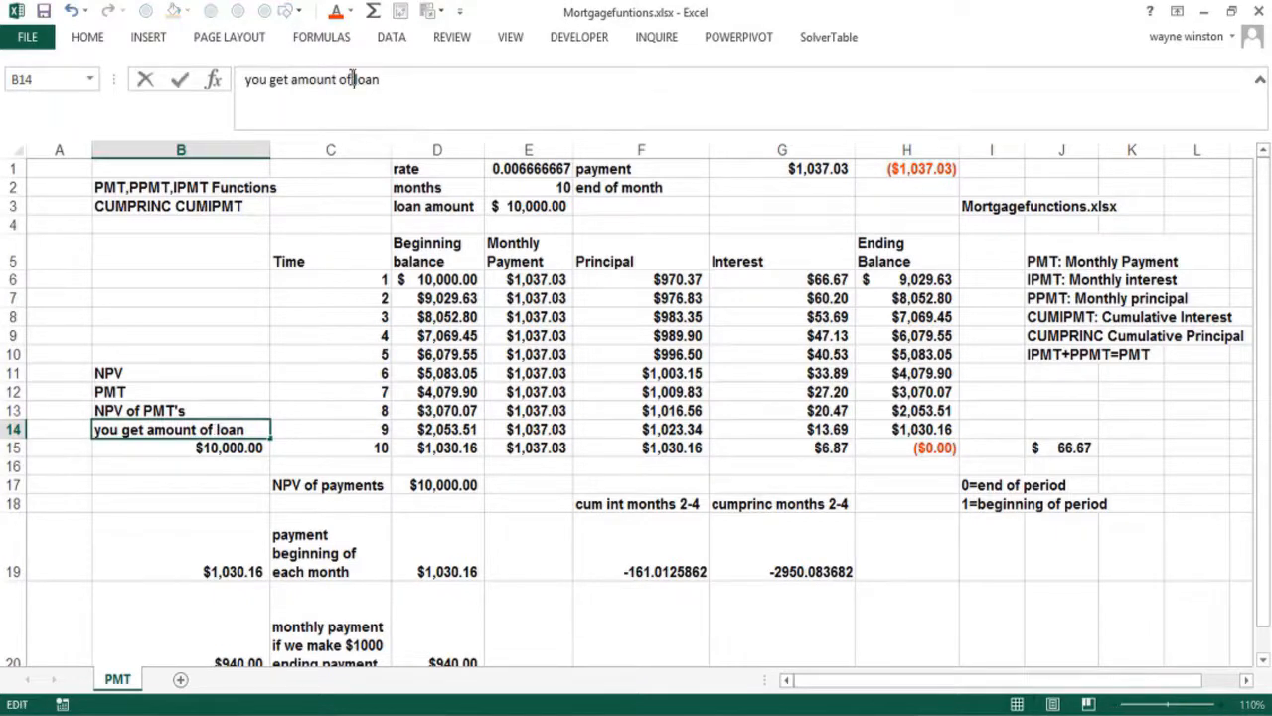
{"action": "key", "text": "Return"}
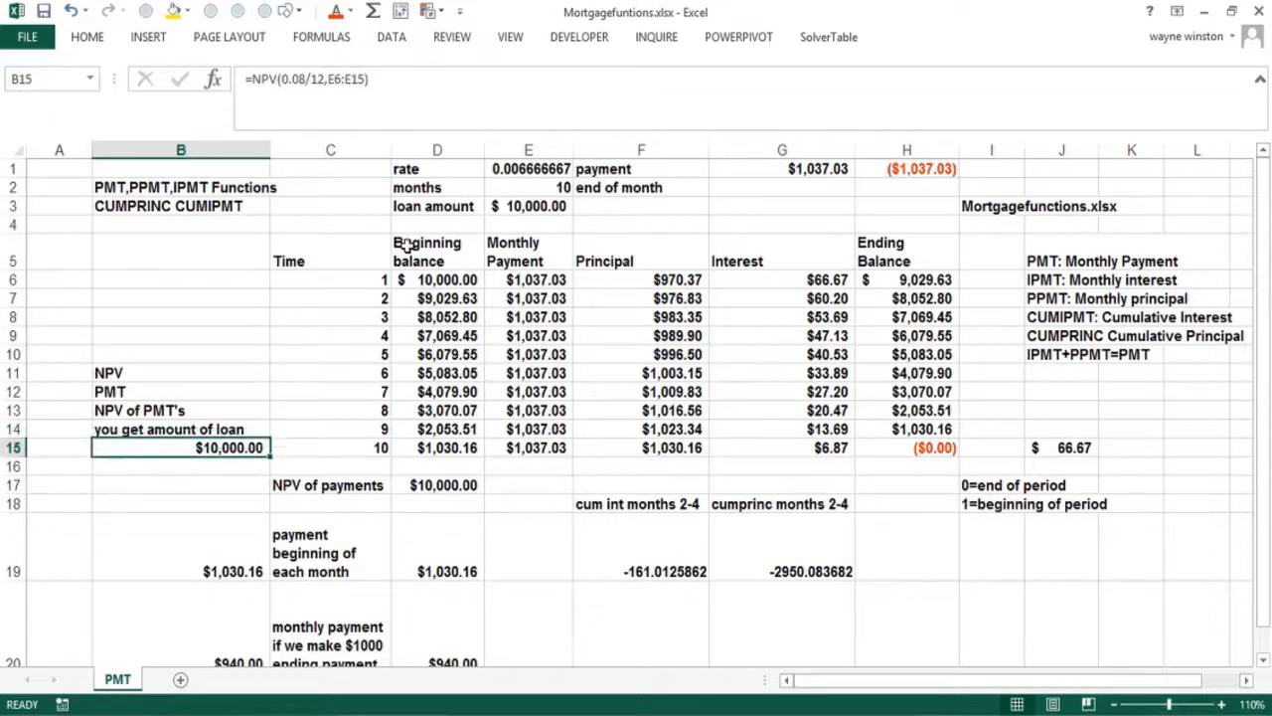
Review the CUMPRINC, principal and interest formulas, selecting the month 2–4 interest in G7:G9
{"action": "left_click", "coordinate": [807, 509]}
{"action": "left_click", "coordinate": [781, 542]}
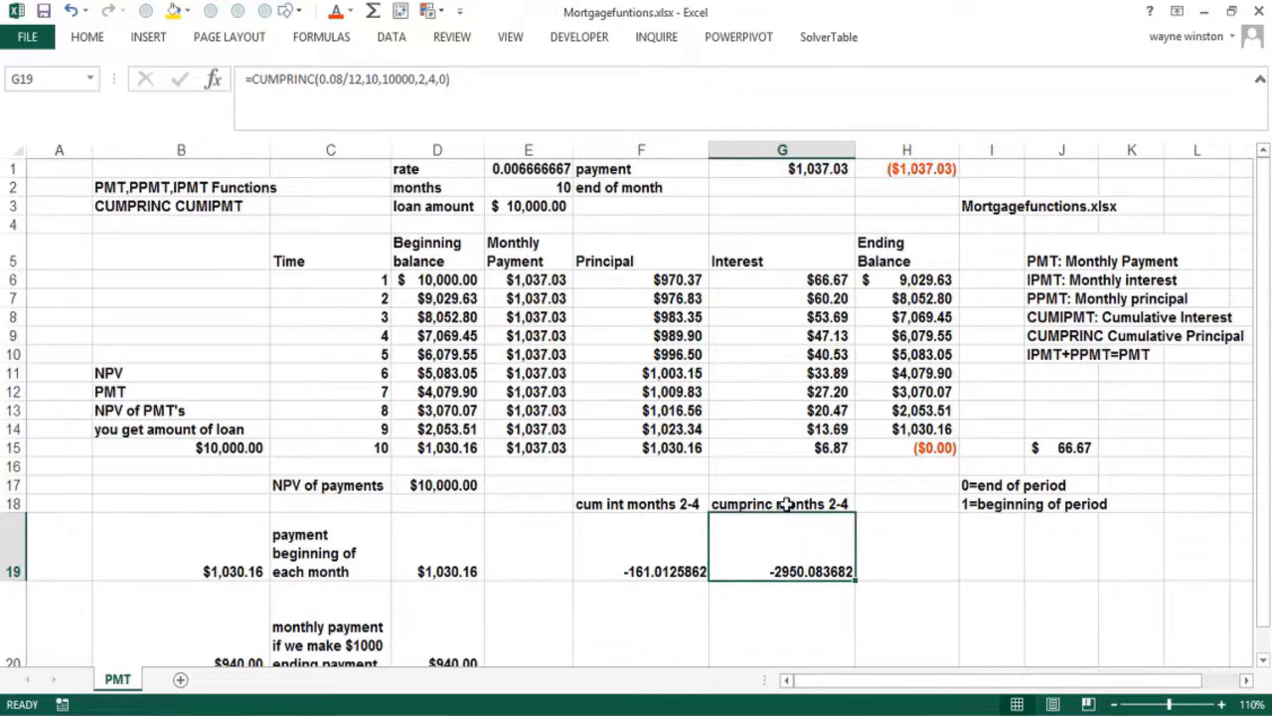
{"action": "left_click", "coordinate": [1037, 532]}
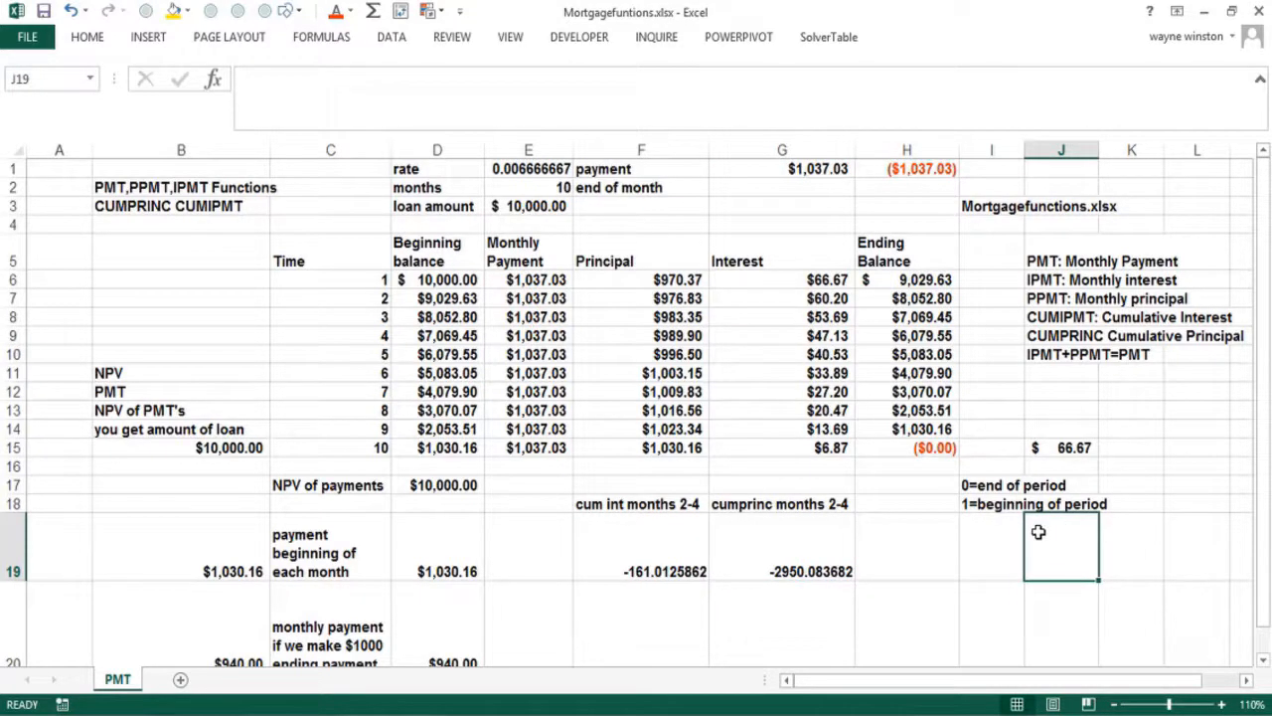
{"action": "key", "text": "Down"}
{"action": "key", "text": "Down"}
{"action": "key", "text": "Left"}
{"action": "key", "text": "Left"}
{"action": "key", "text": "Left"}
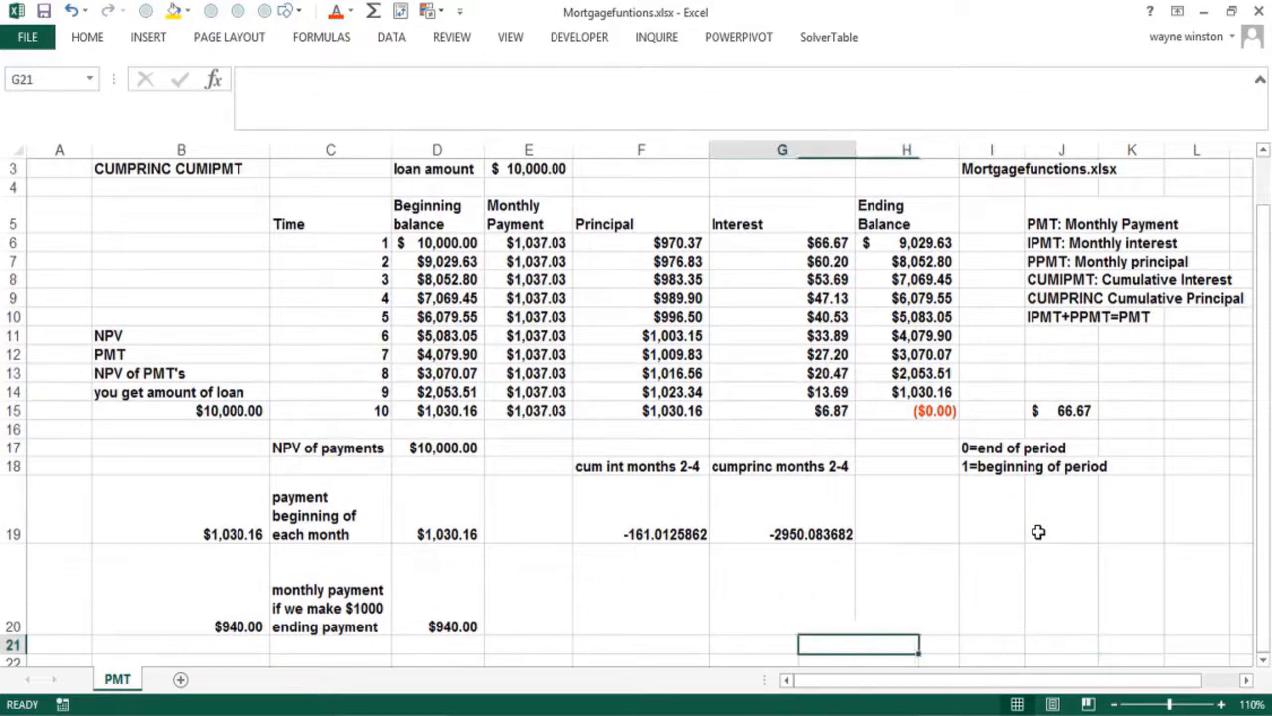
{"action": "key", "text": "Left"}
{"action": "key", "text": "Up"}
{"action": "key", "text": "Up"}
{"action": "key", "text": "Up"}
{"action": "key", "text": "Up"}
{"action": "key", "text": "Up"}
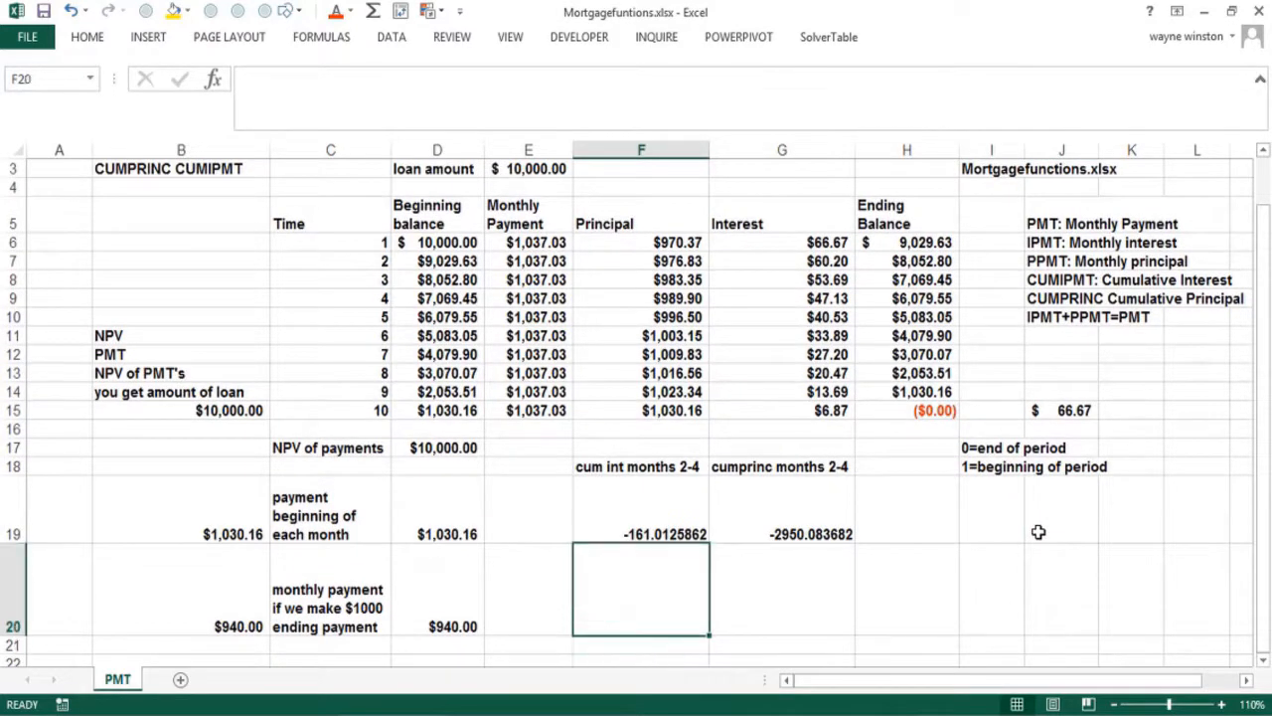
{"action": "key", "text": "Up"}
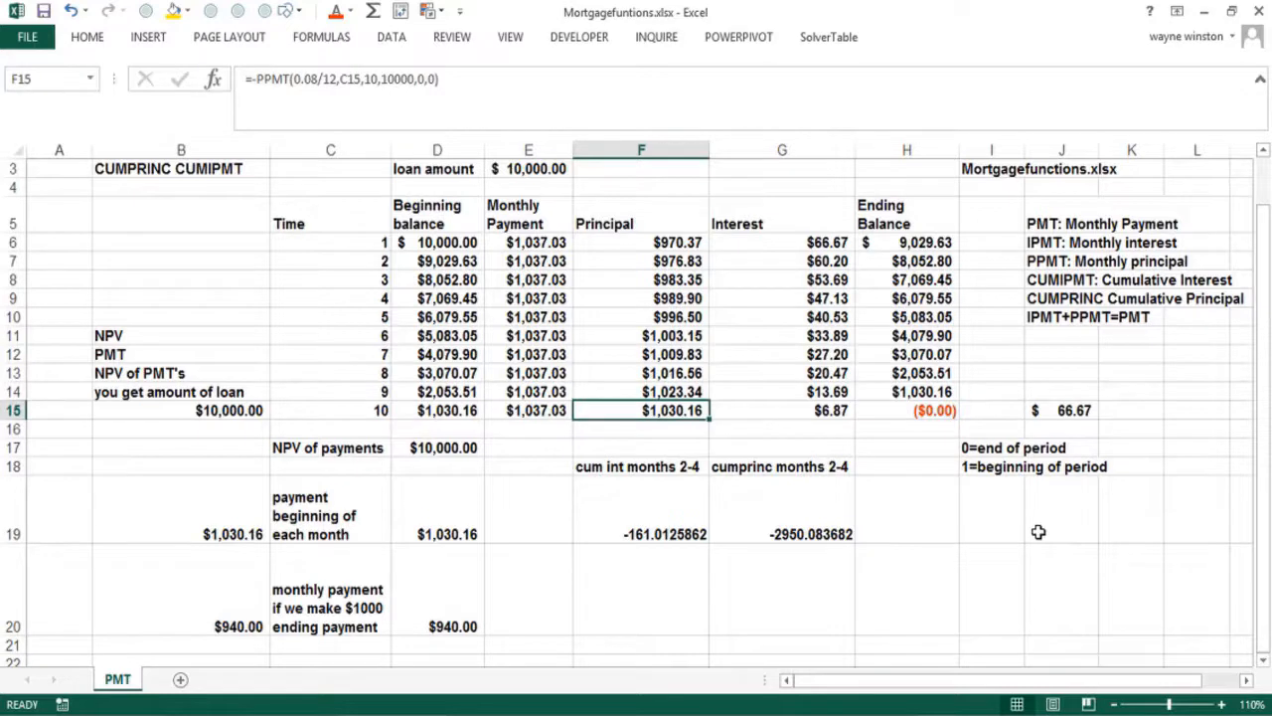
{"action": "left_click", "coordinate": [764, 257]}
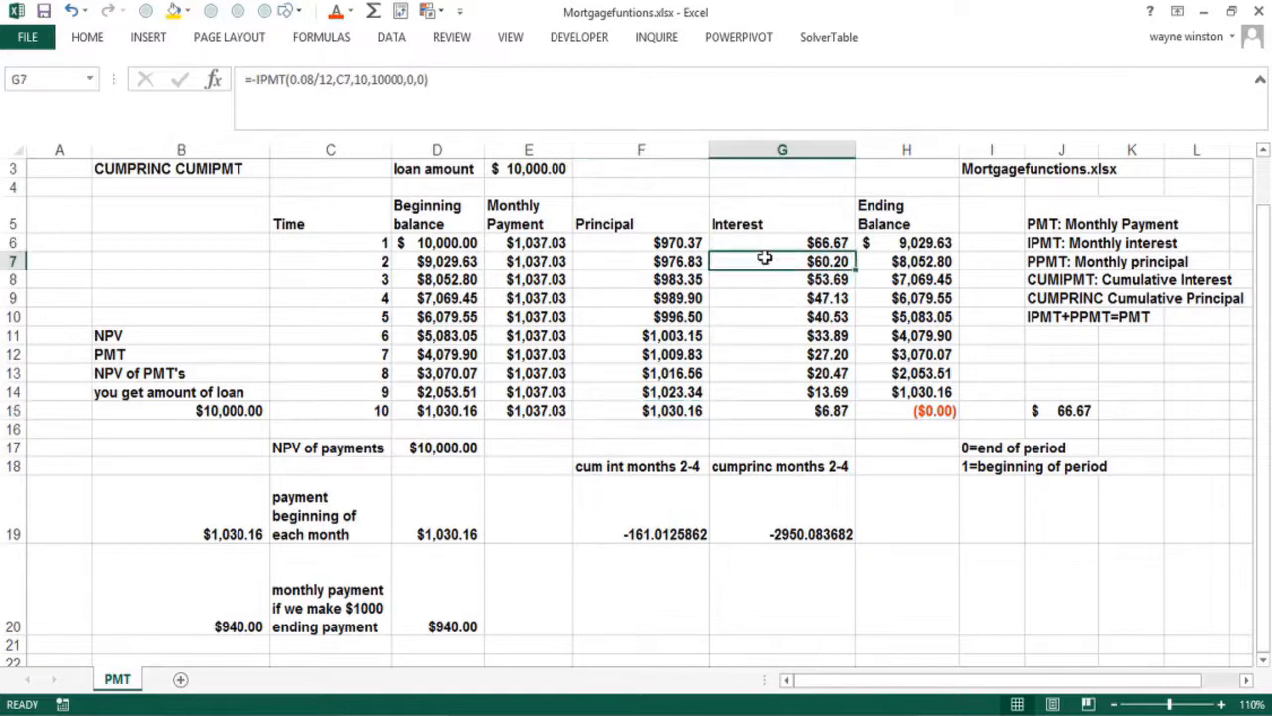
{"action": "left_click_drag", "start_coordinate": [764, 261], "coordinate": [767, 290]}
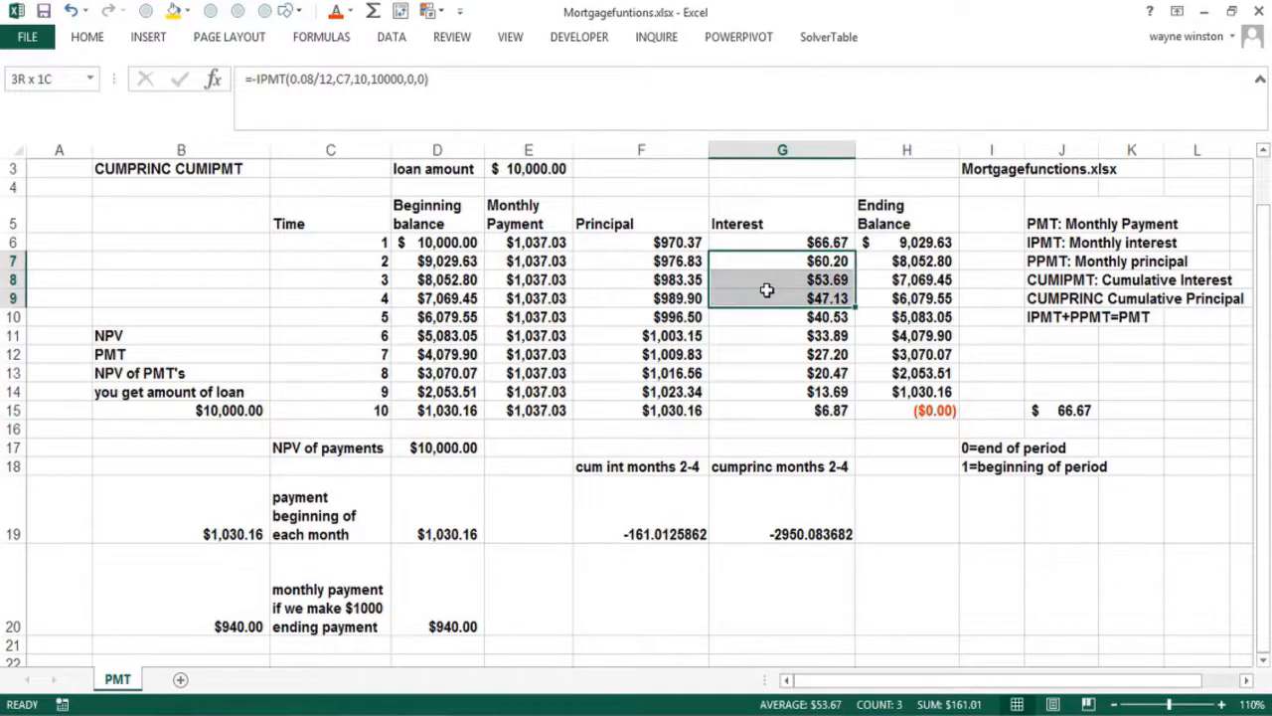
Enter =SUM(G7:G9) in F20 to total months 2–4 interest as $161.01
{"action": "left_click", "coordinate": [607, 576]}
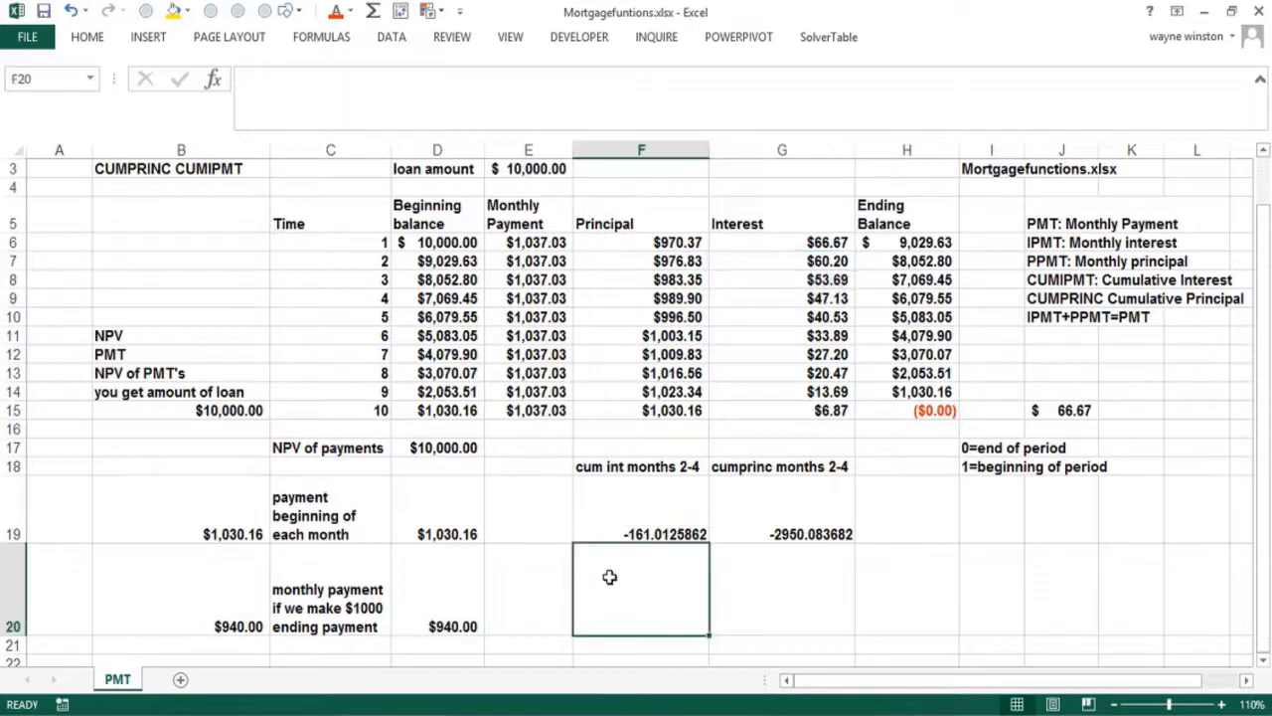
{"action": "type", "text": "=sum("}
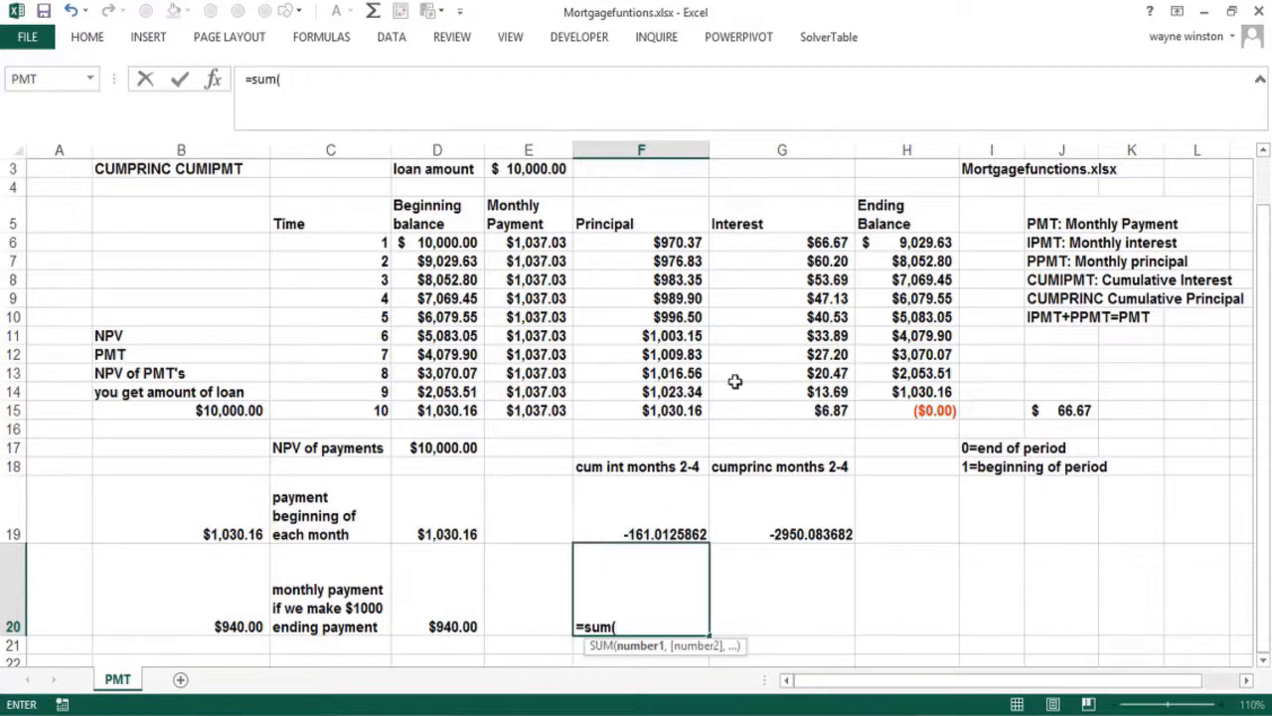
{"action": "left_click_drag", "start_coordinate": [769, 266], "coordinate": [771, 290]}
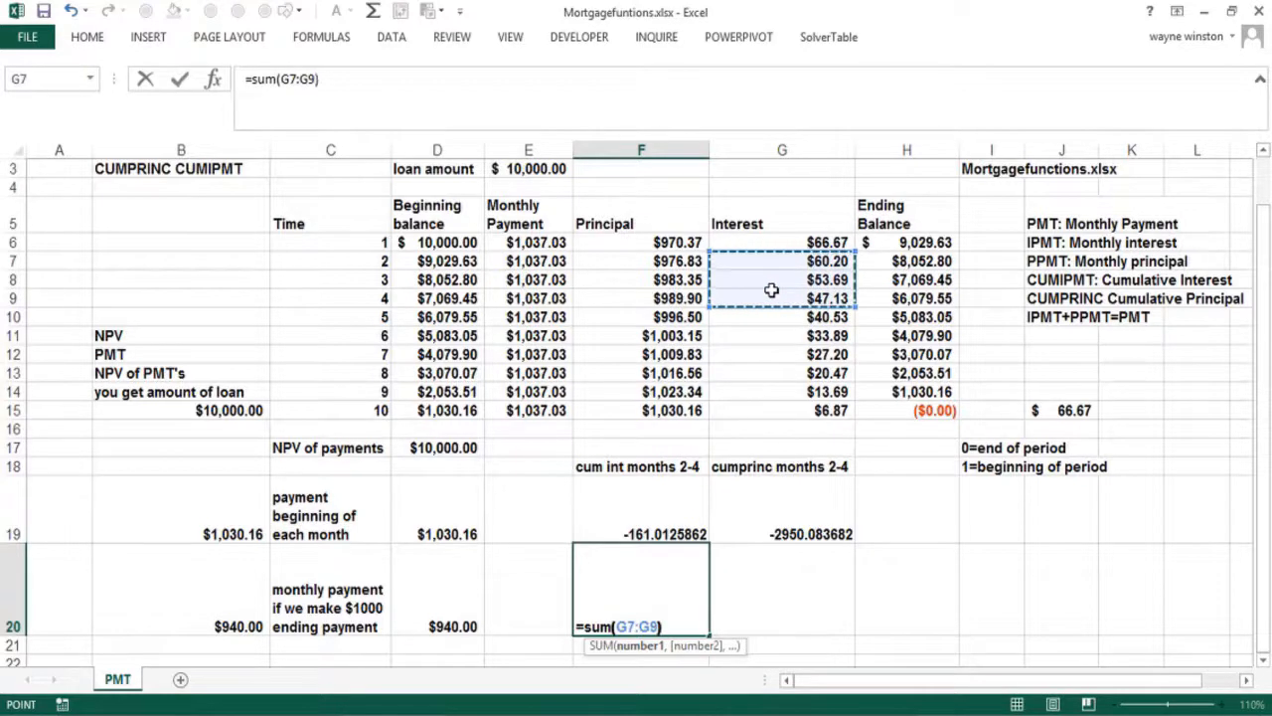
{"action": "key", "text": "Return"}
Compare the $161.01 total in F20 with the cumulative interest formula in F19
{"action": "key", "text": "Up"}
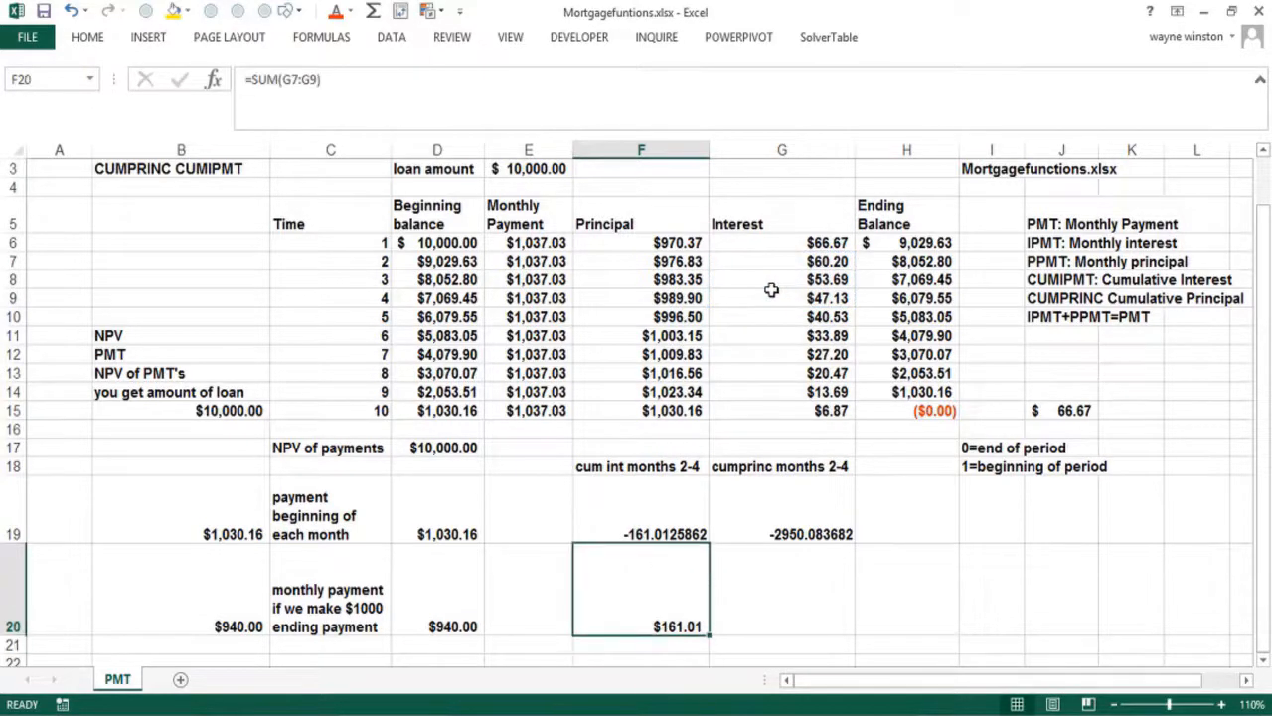
{"action": "key", "text": "Down"}
{"action": "key", "text": "Up"}
{"action": "key", "text": "Down"}
{"action": "key", "text": "Down"}
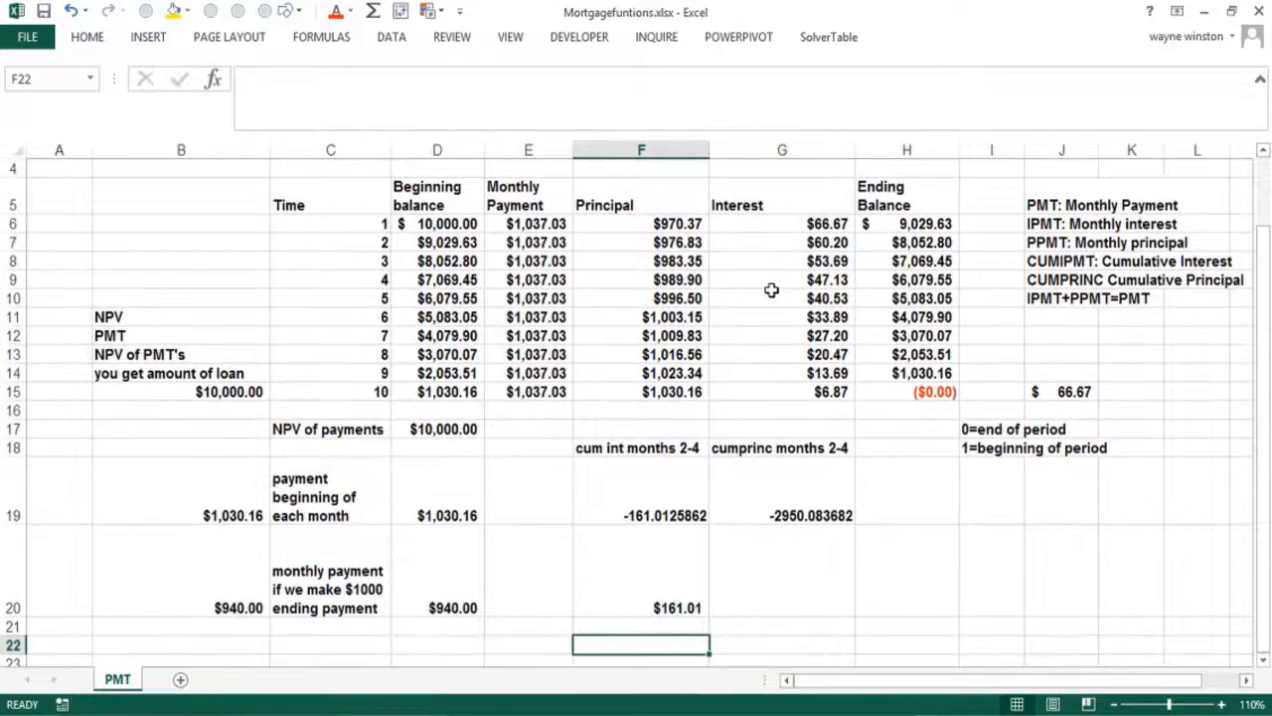
{"action": "left_click", "coordinate": [659, 515]}
{"action": "left_click", "coordinate": [648, 602]}
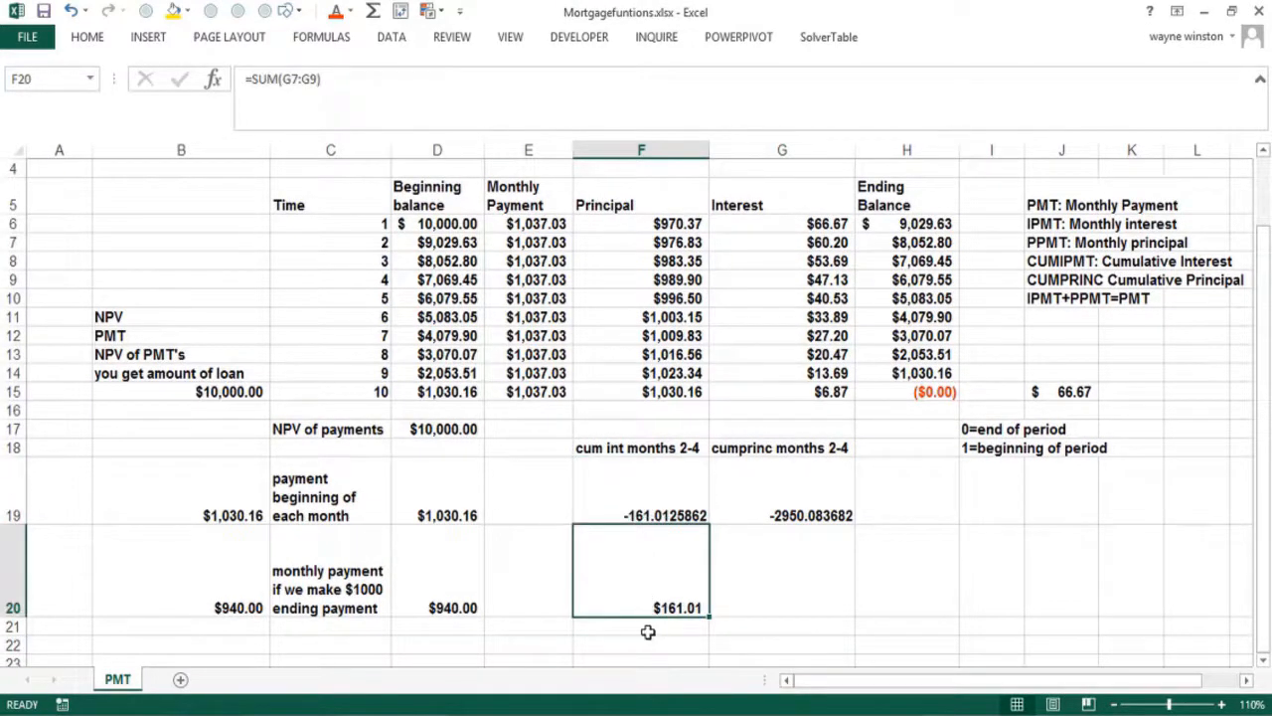
{"action": "left_click", "coordinate": [647, 629]}
Insert the CUMIPMT function from the Financial category into F21
{"action": "left_click", "coordinate": [213, 80]}
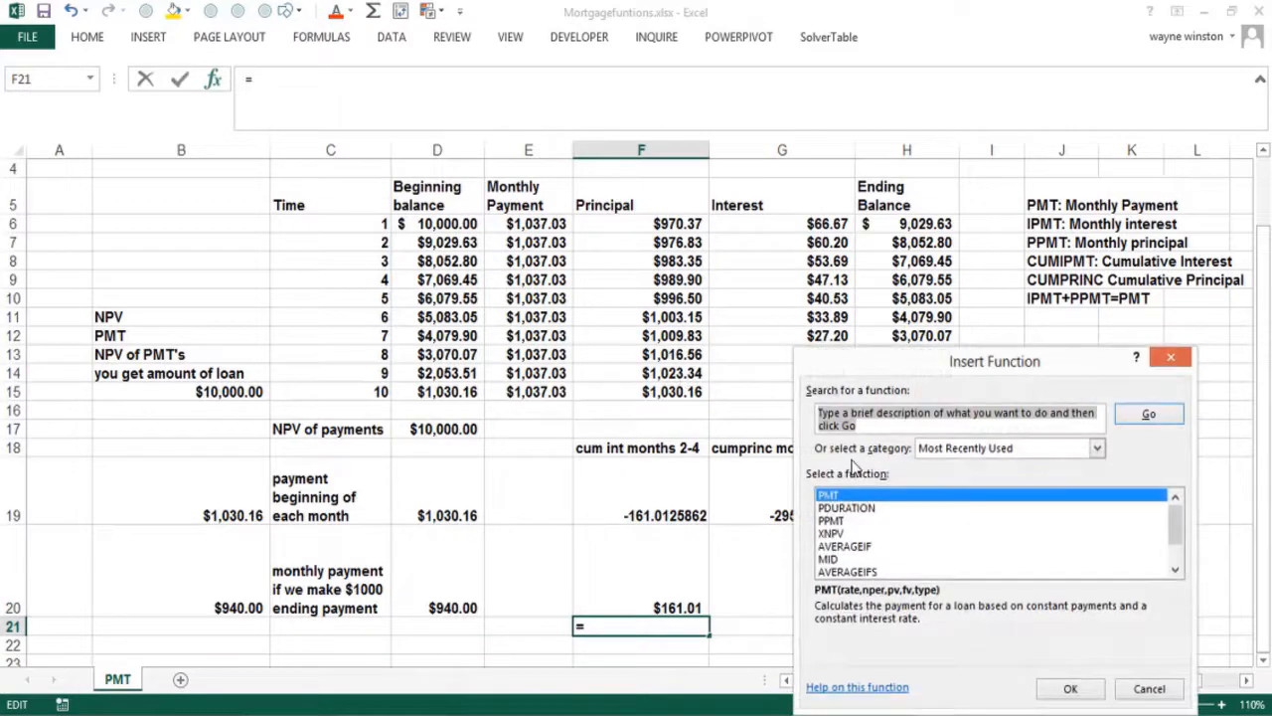
{"action": "left_click", "coordinate": [1095, 449]}
{"action": "left_click", "coordinate": [992, 494]}
{"action": "left_click", "coordinate": [855, 533]}
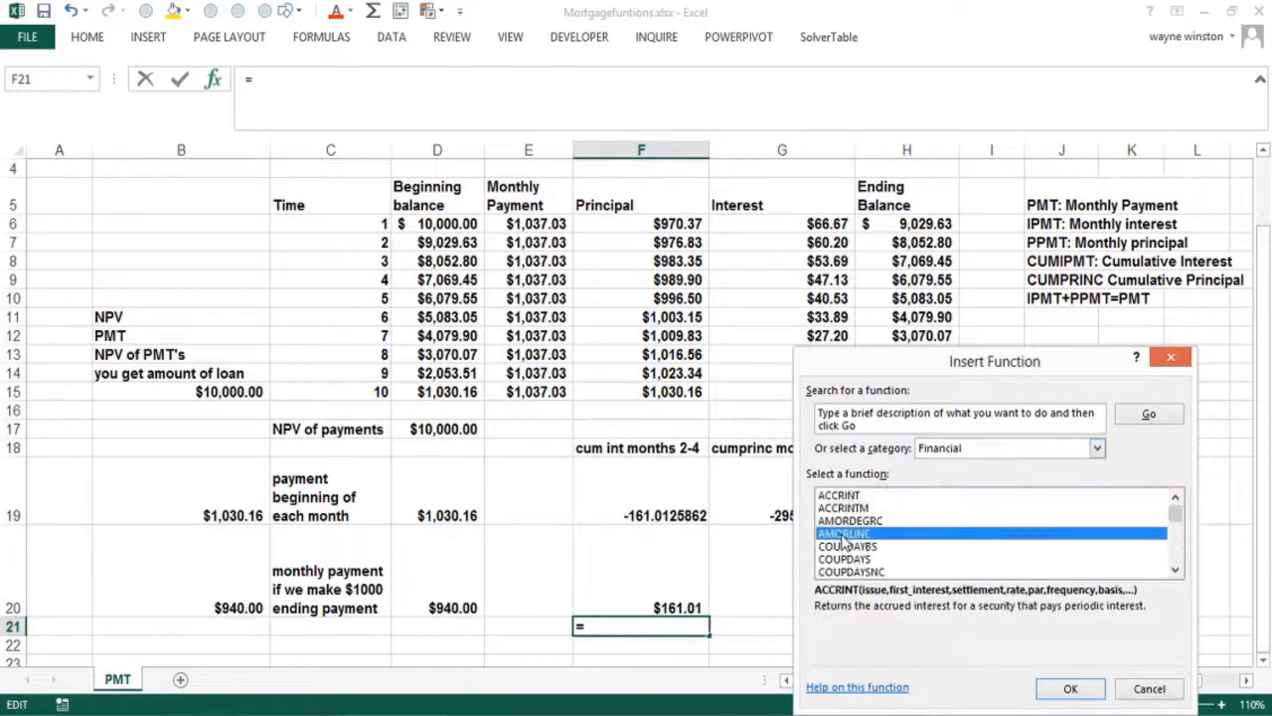
{"action": "left_click", "coordinate": [842, 545]}
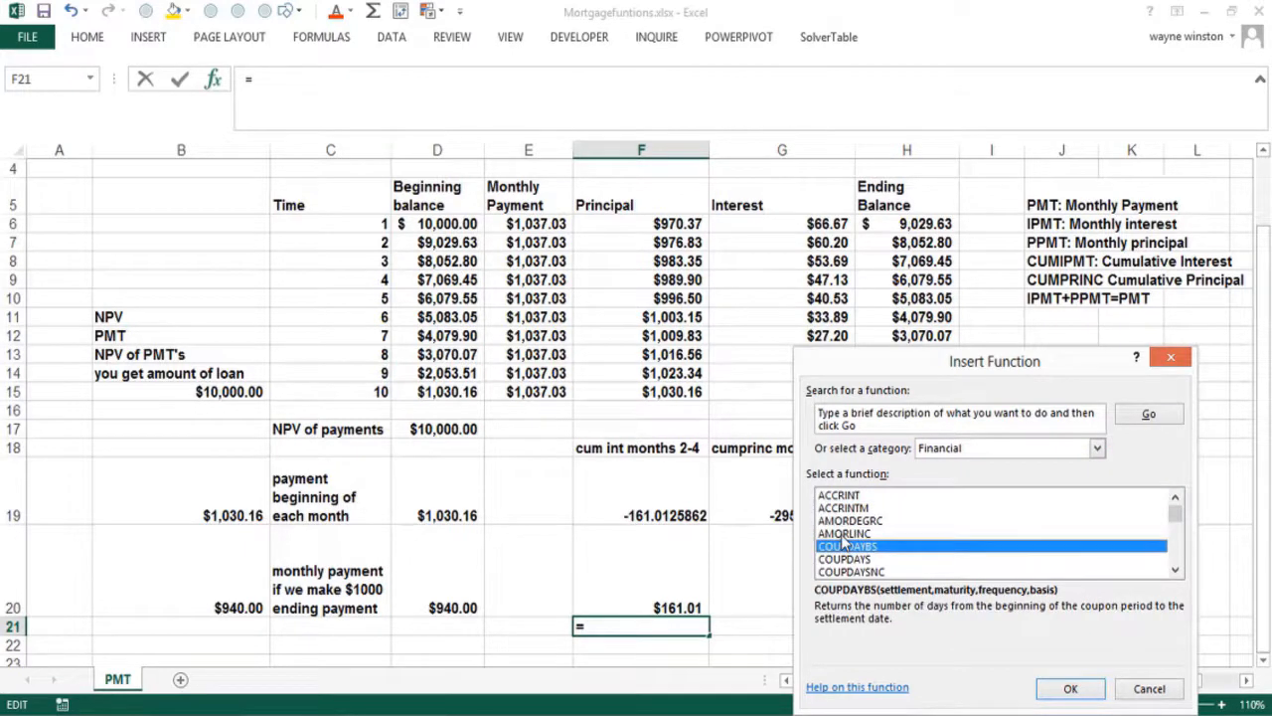
{"action": "left_click", "coordinate": [843, 535]}
{"action": "key", "text": "x"}
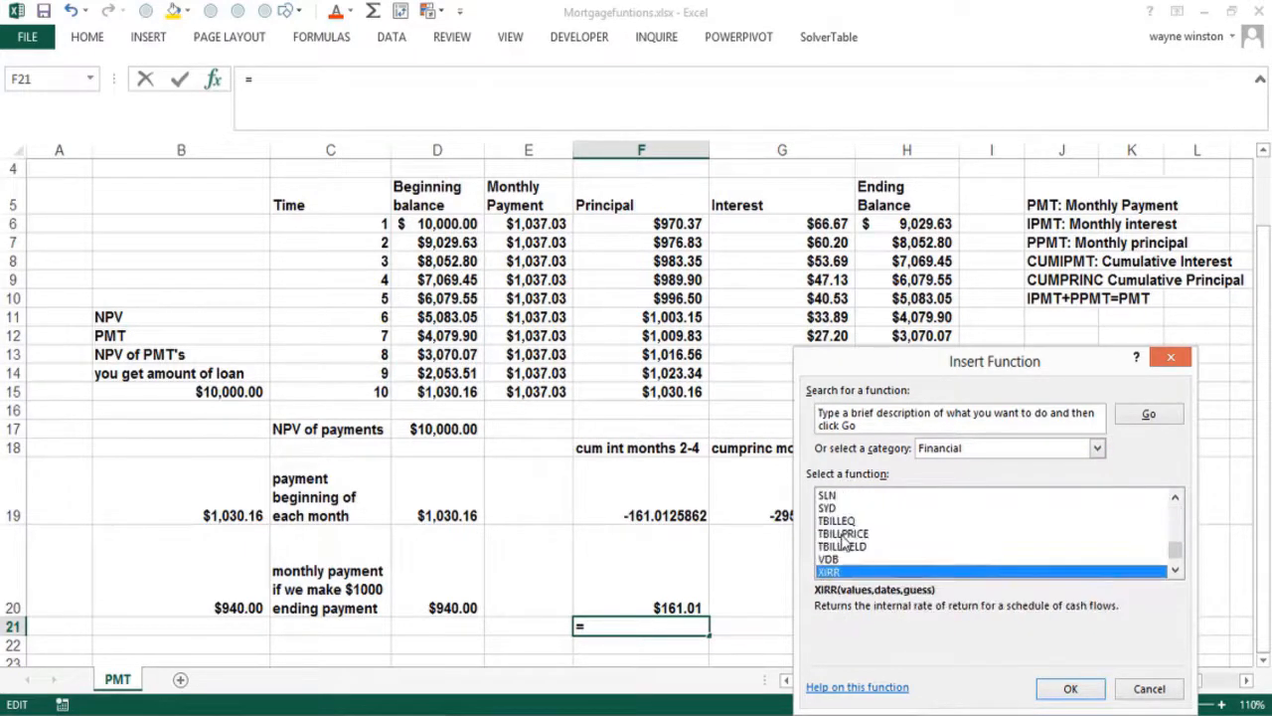
{"action": "left_click", "coordinate": [843, 536]}
{"action": "key", "text": "c"}
{"action": "key", "text": "u"}
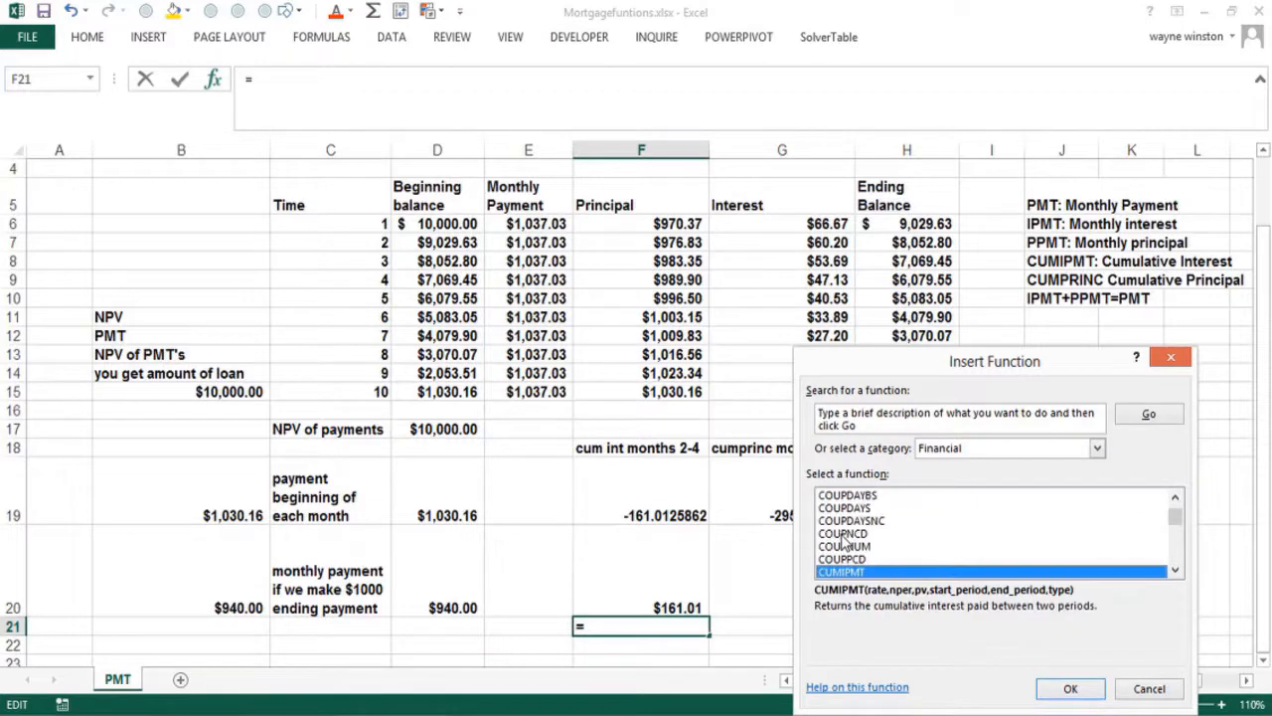
{"action": "left_click", "coordinate": [1068, 687]}
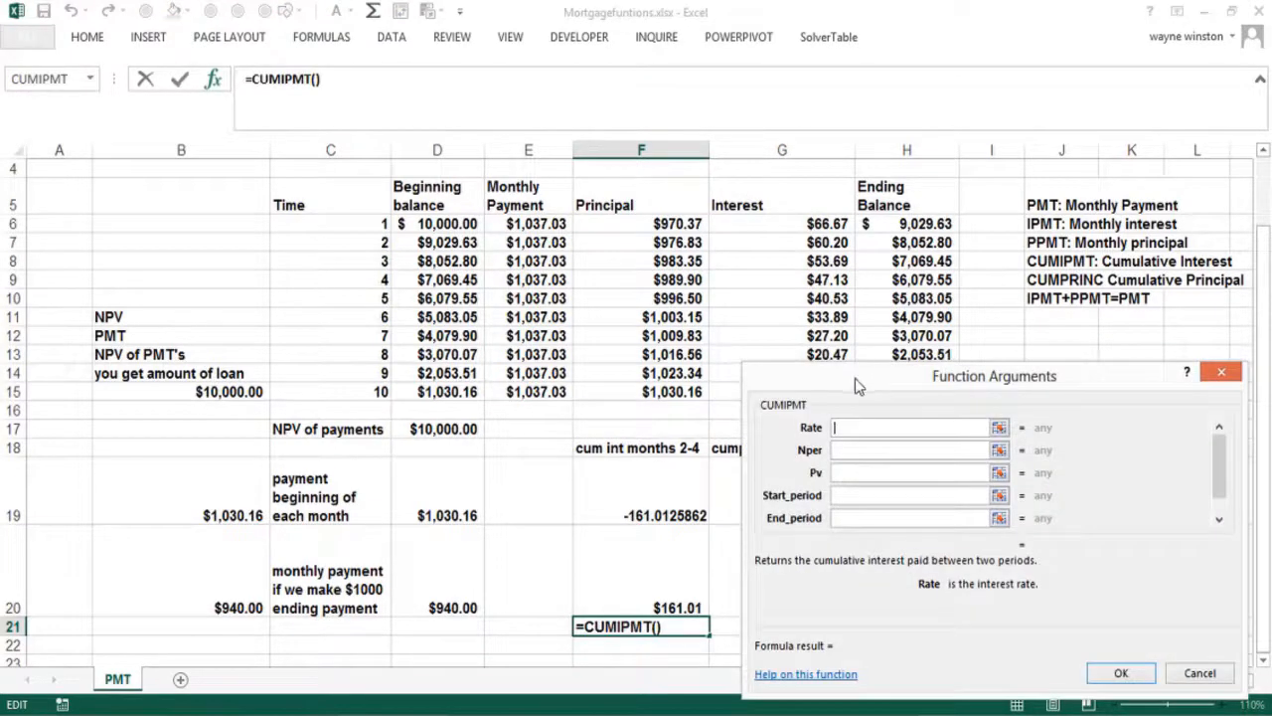
Fill in CUMIPMT arguments .08/12, 10, 10000, 2, 4, 0, returning -161.0125862
{"action": "left_click_drag", "start_coordinate": [857, 378], "coordinate": [974, 400]}
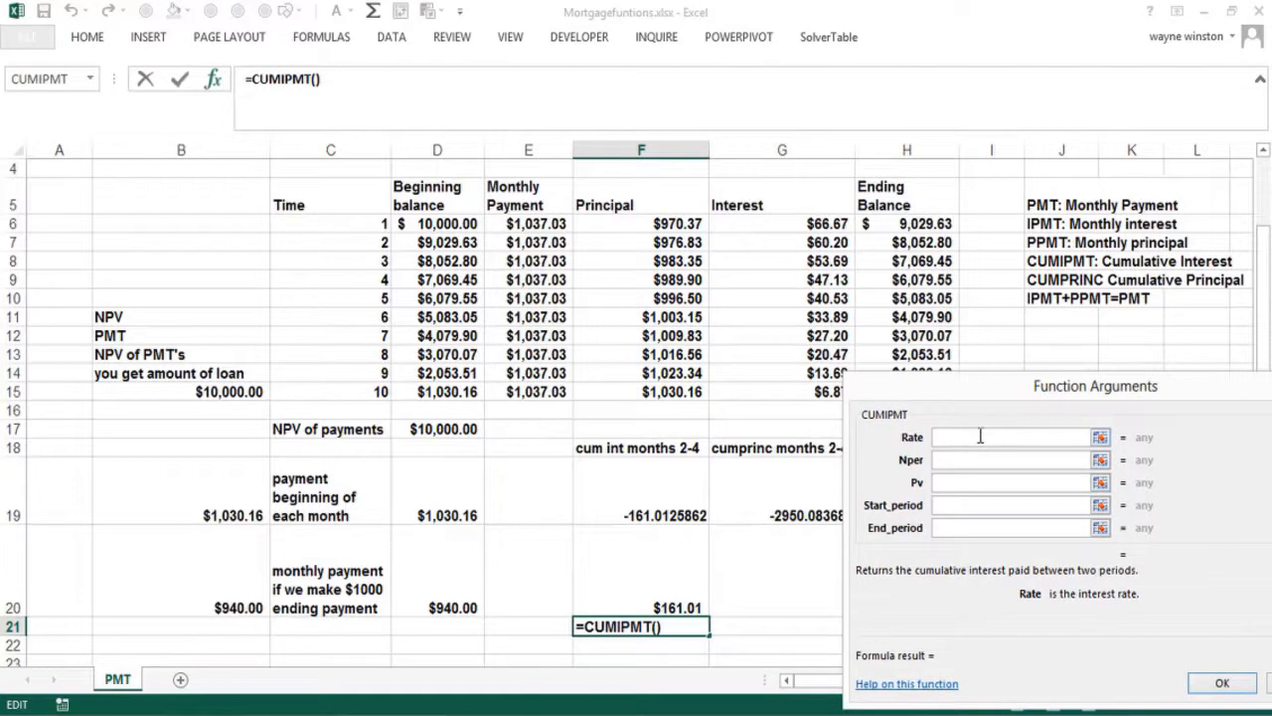
{"action": "type", "text": ".08/12"}
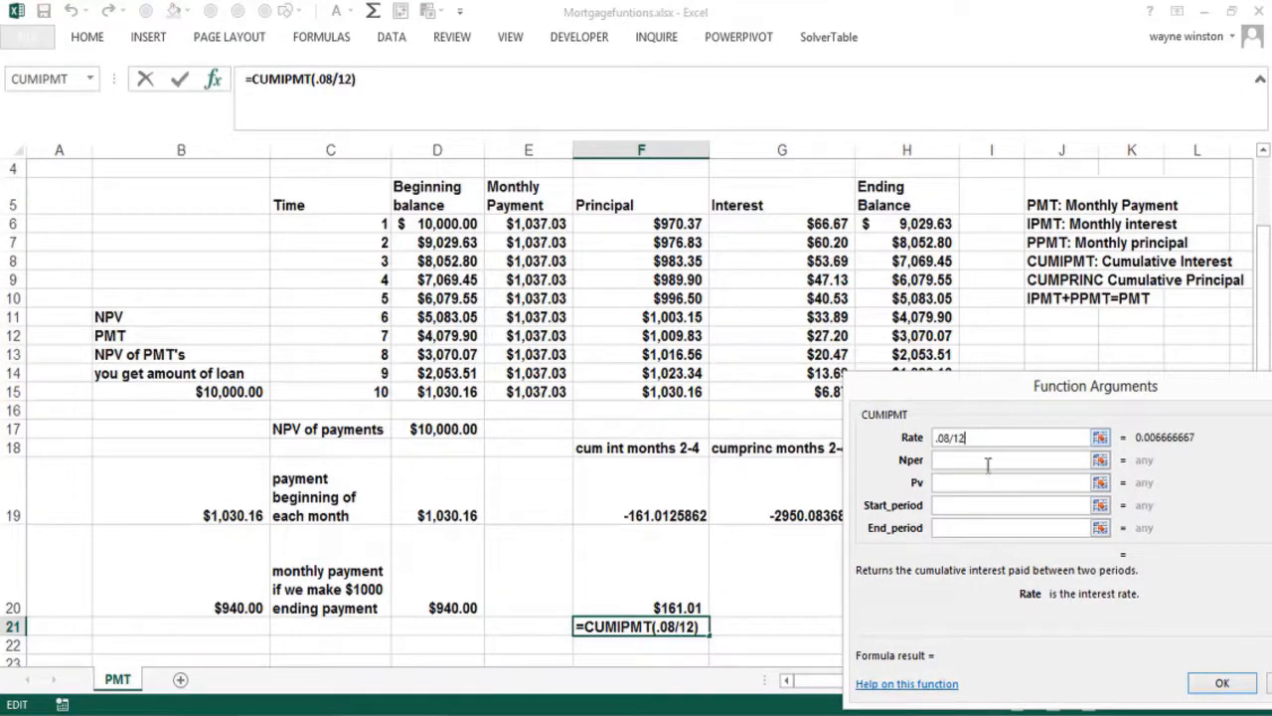
{"action": "left_click", "coordinate": [967, 460]}
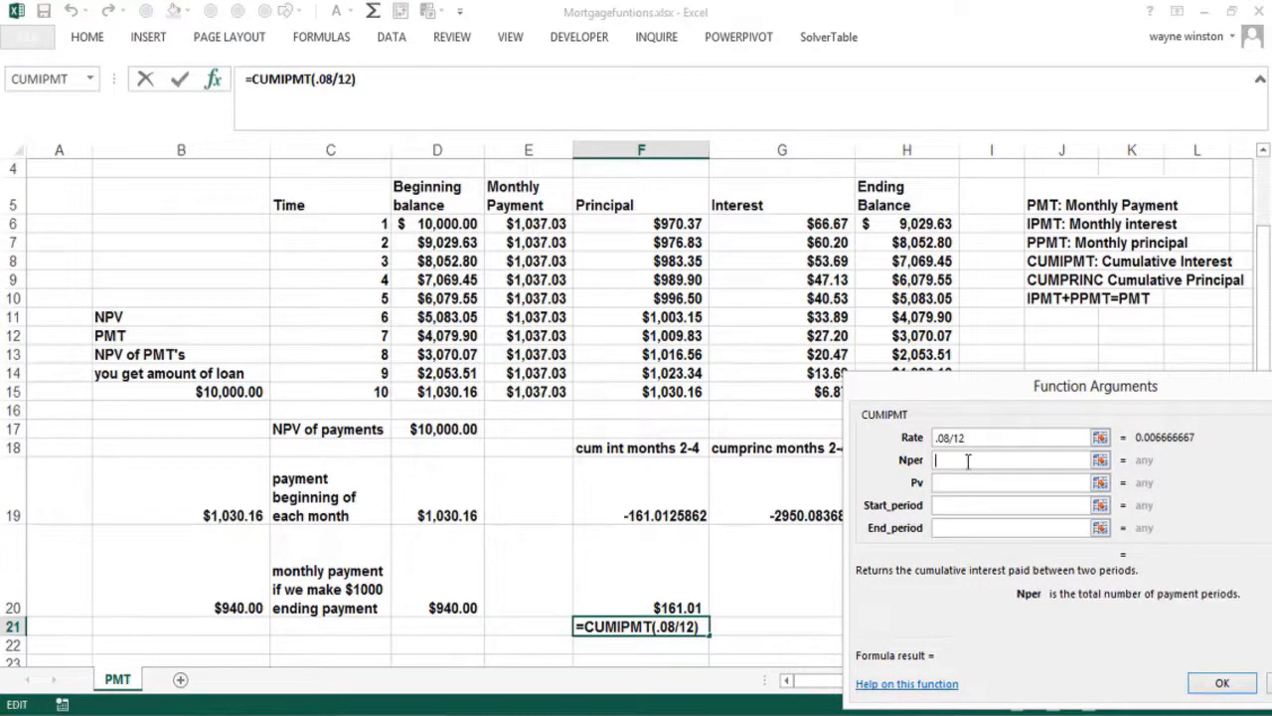
{"action": "type", "text": "10"}
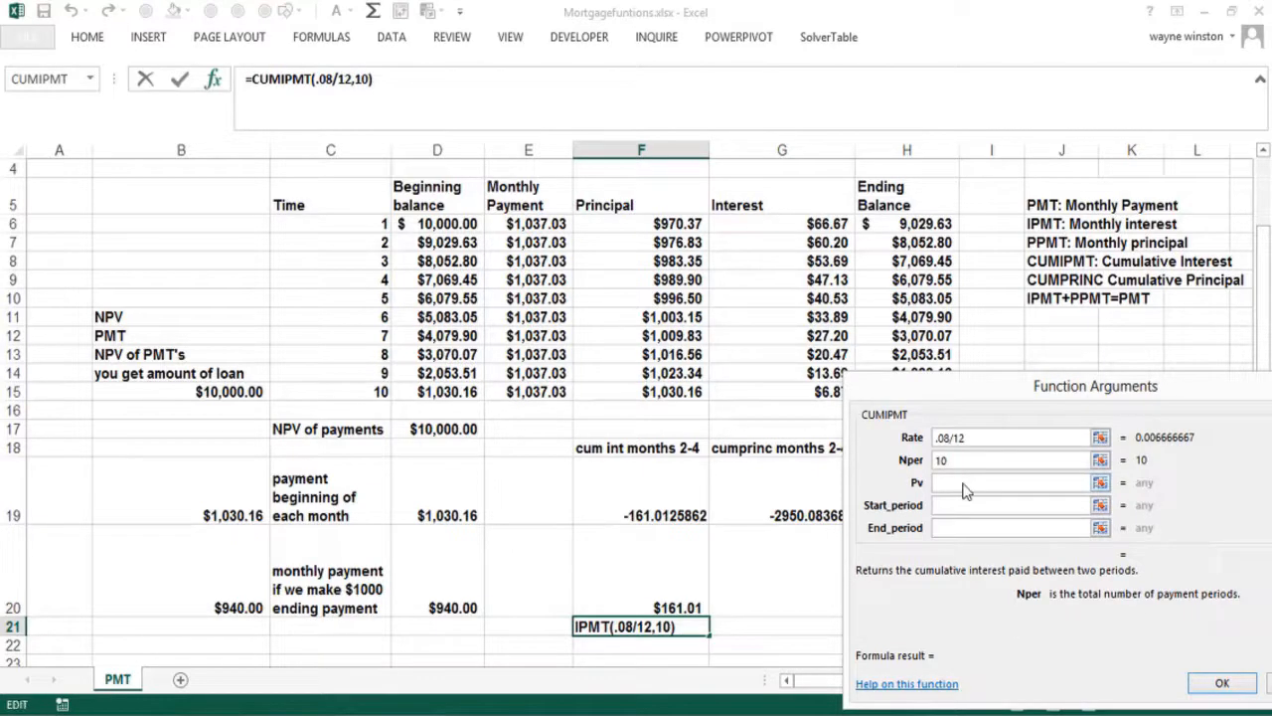
{"action": "left_click", "coordinate": [958, 481]}
{"action": "type", "text": "10000"}
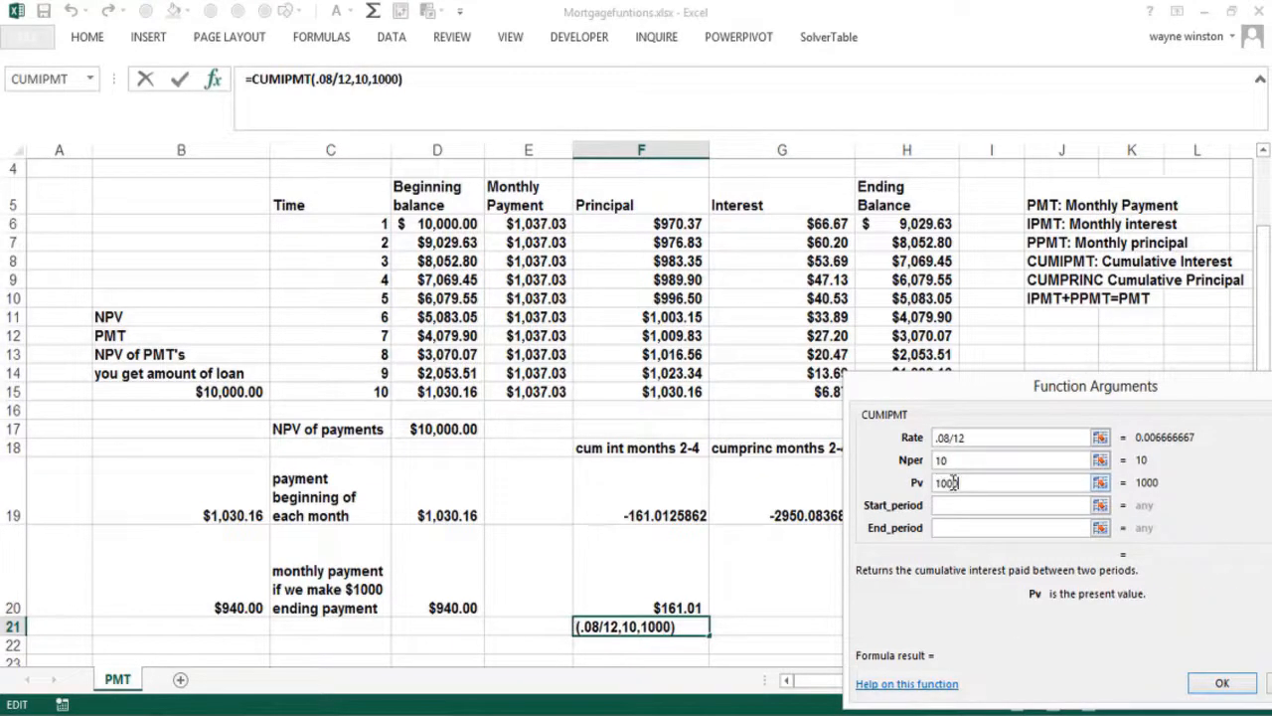
{"action": "left_click", "coordinate": [950, 505]}
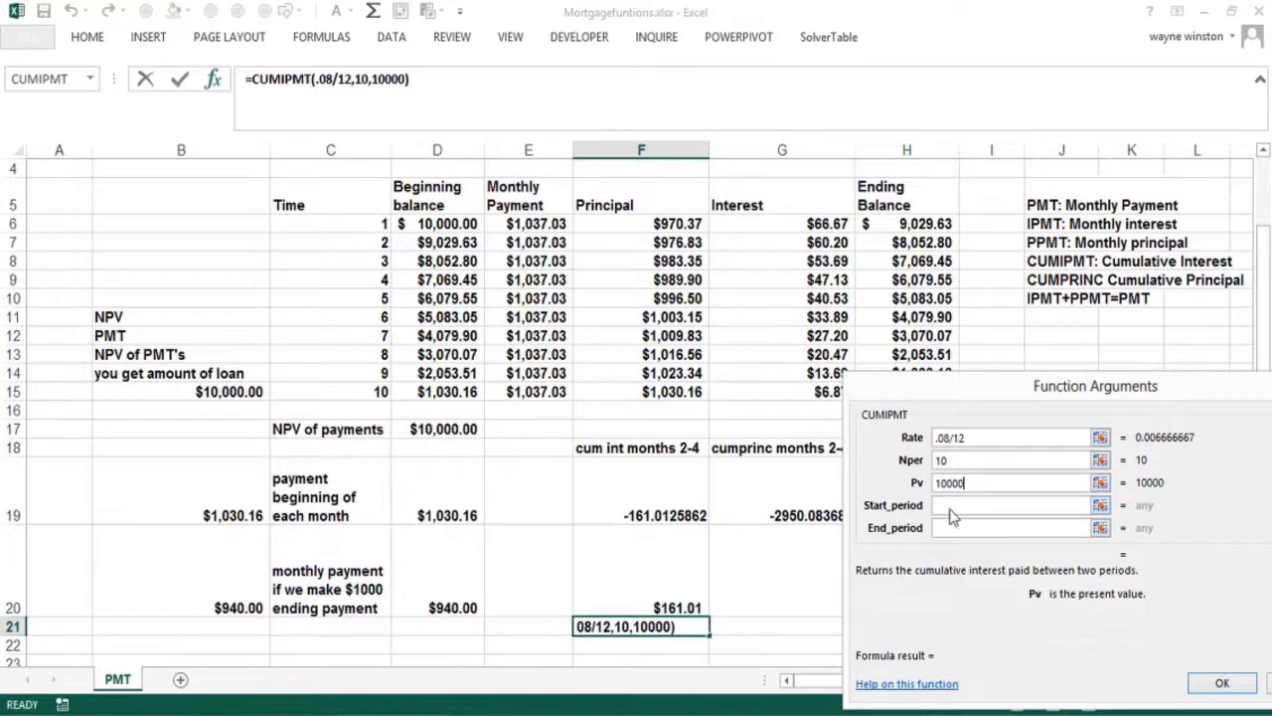
{"action": "type", "text": "2"}
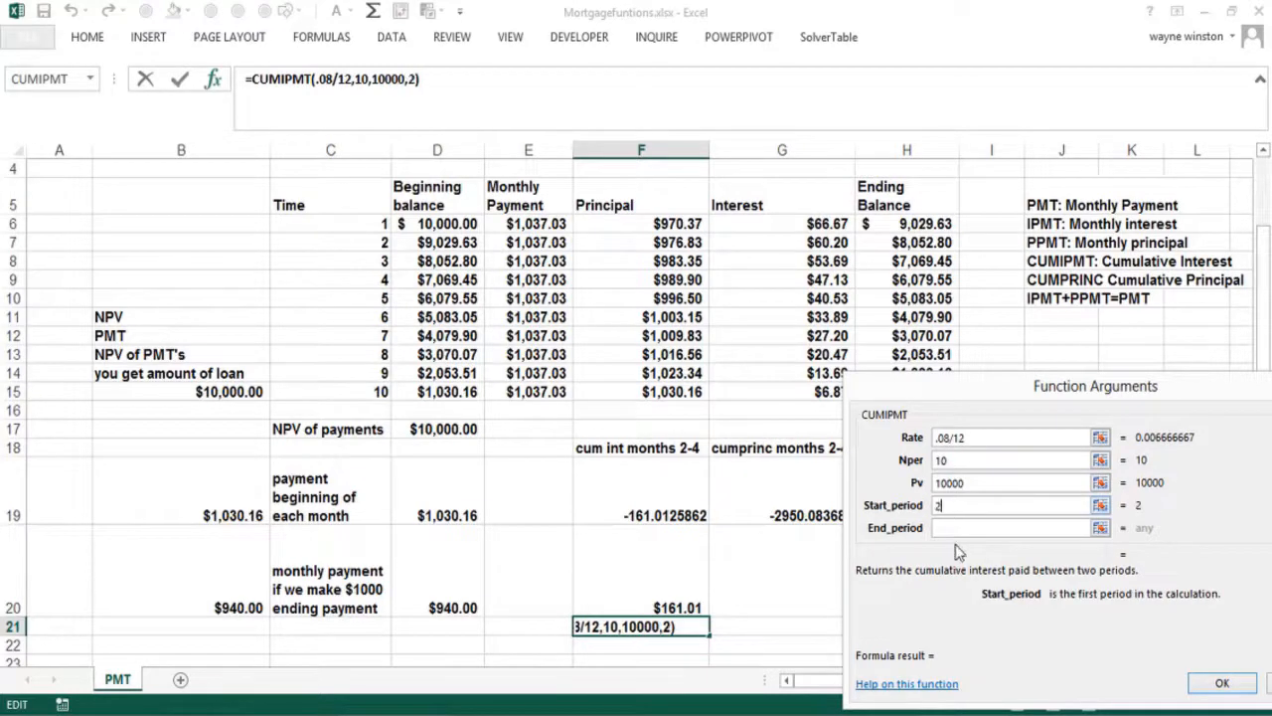
{"action": "left_click", "coordinate": [953, 528]}
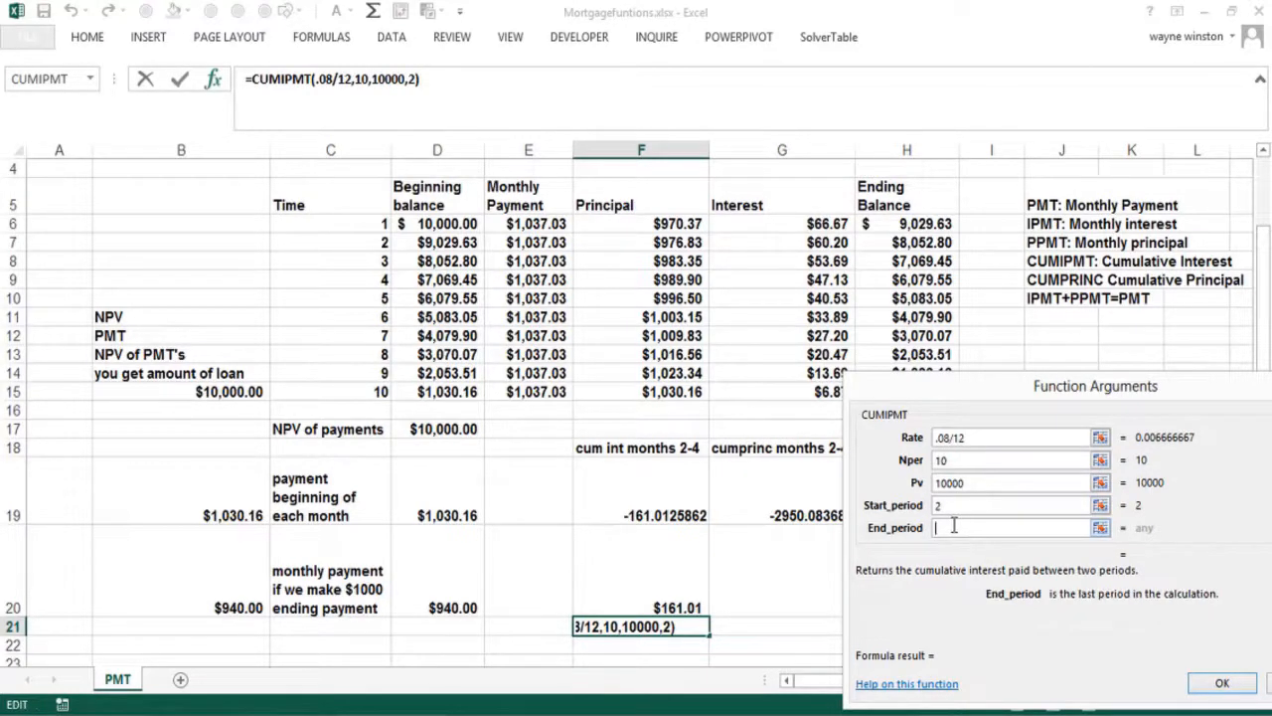
{"action": "type", "text": "4"}
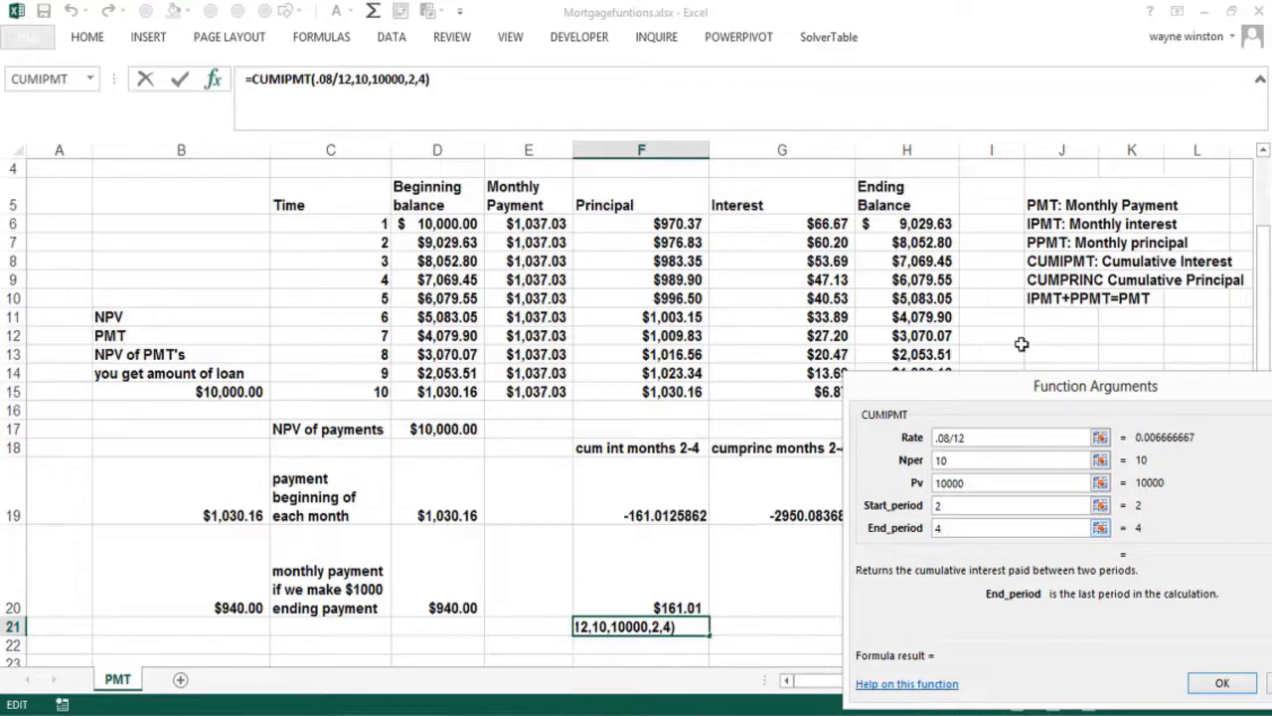
{"action": "left_click_drag", "start_coordinate": [995, 384], "coordinate": [879, 350]}
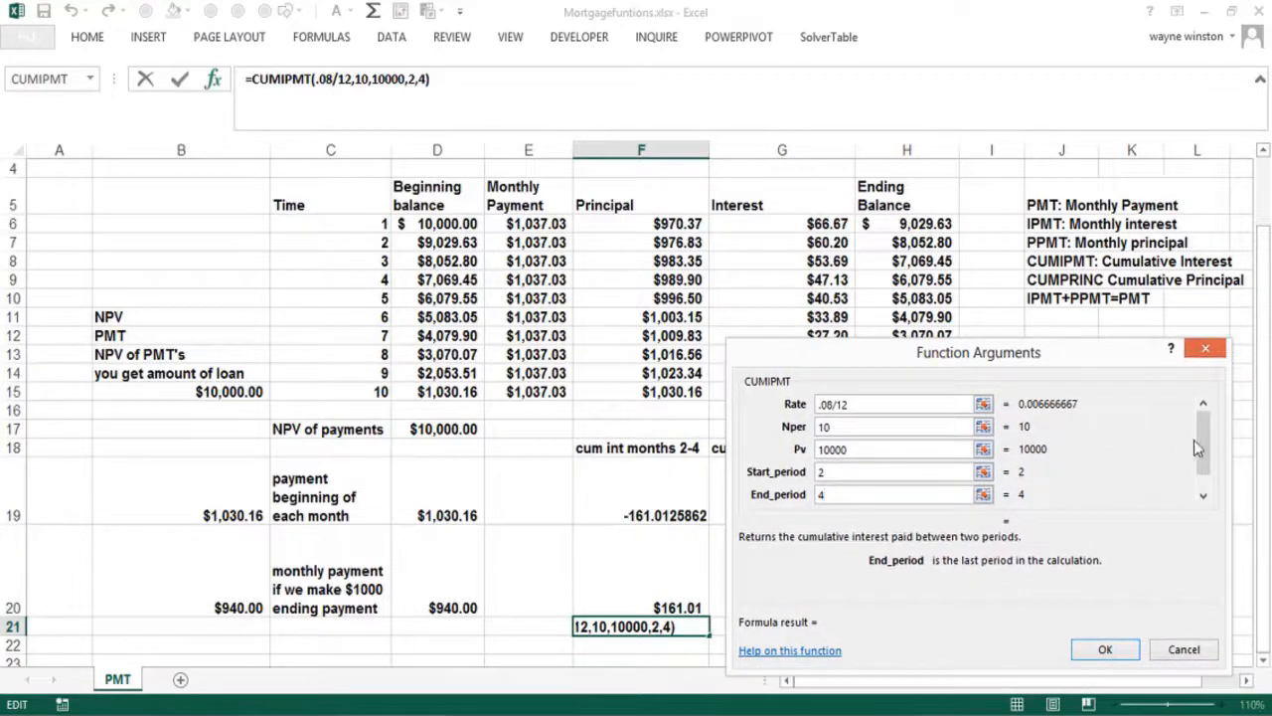
{"action": "left_click_drag", "start_coordinate": [1208, 449], "coordinate": [1216, 495]}
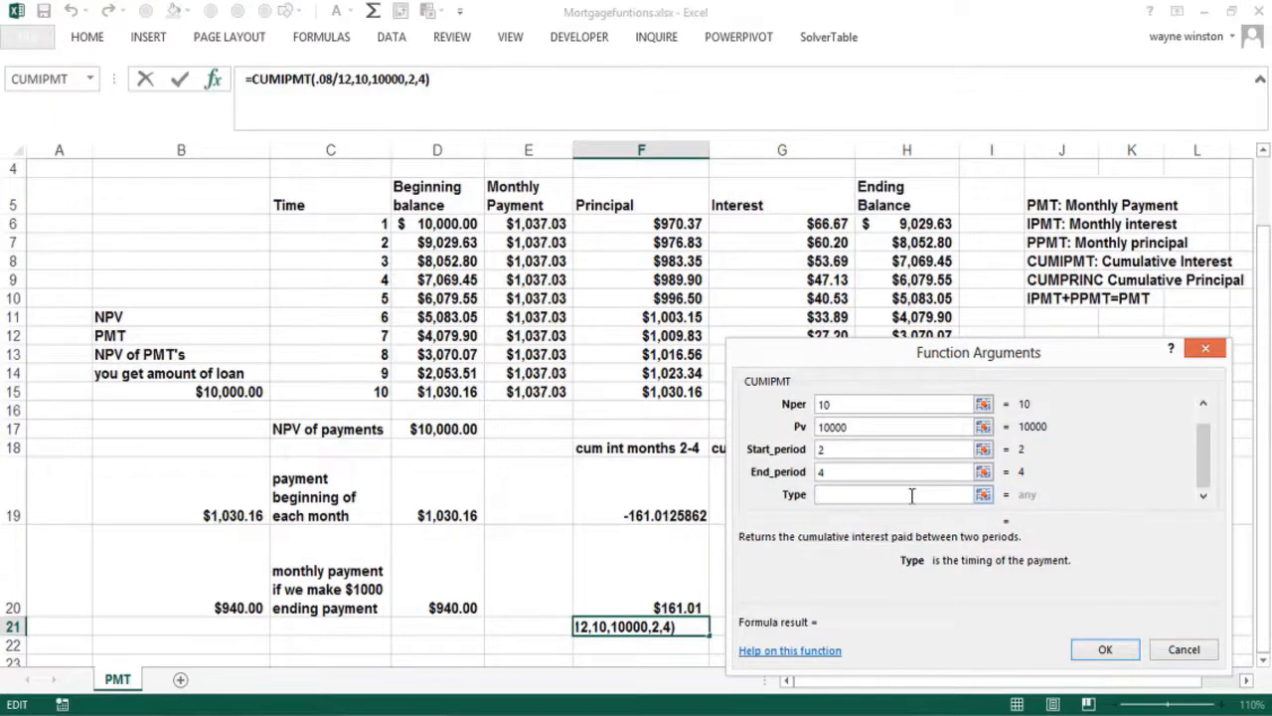
{"action": "type", "text": "0"}
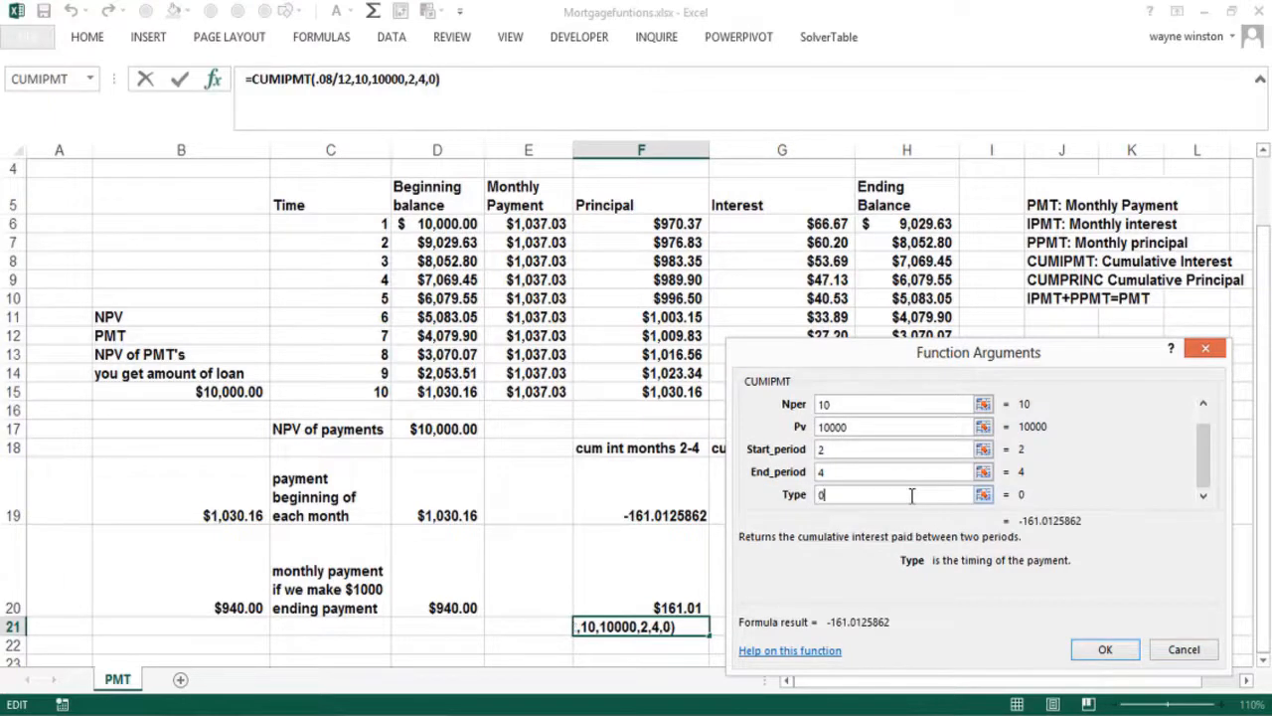
{"action": "left_click", "coordinate": [1100, 650]}
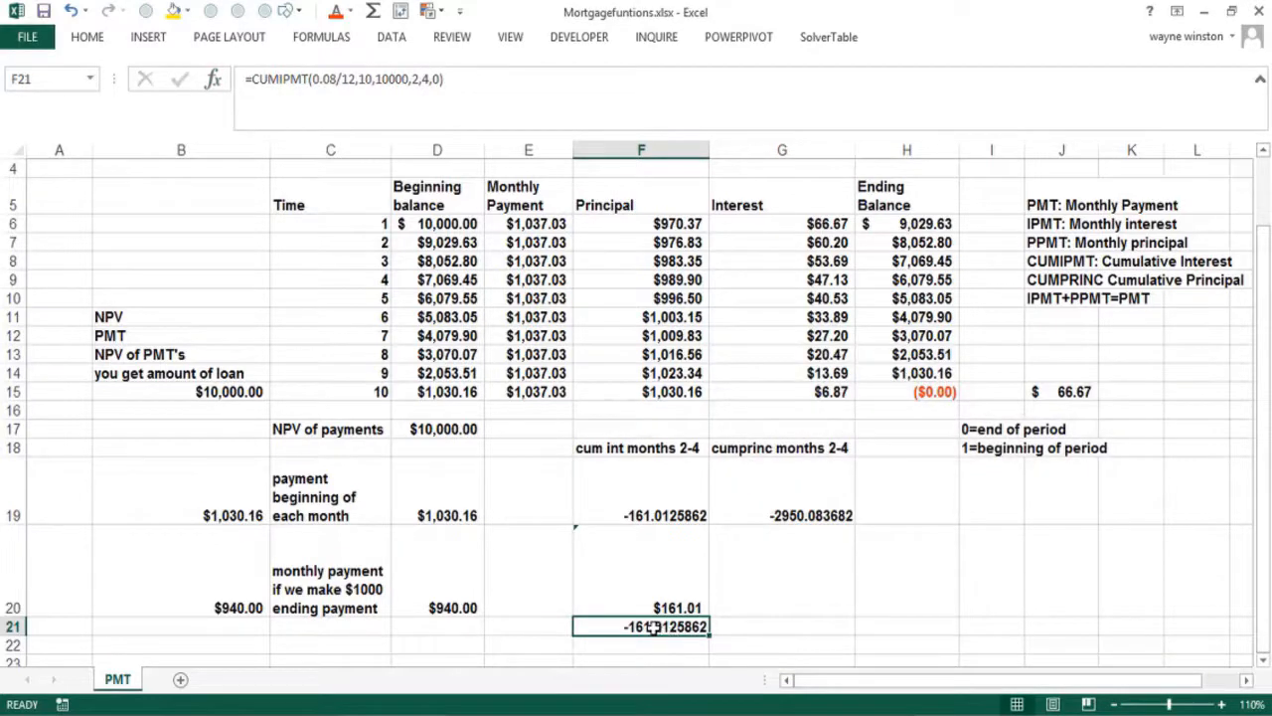
Enter =SUM(F7:F9) in G20 to total the months 2–4 principal, $2,950.08
{"action": "left_click", "coordinate": [784, 574]}
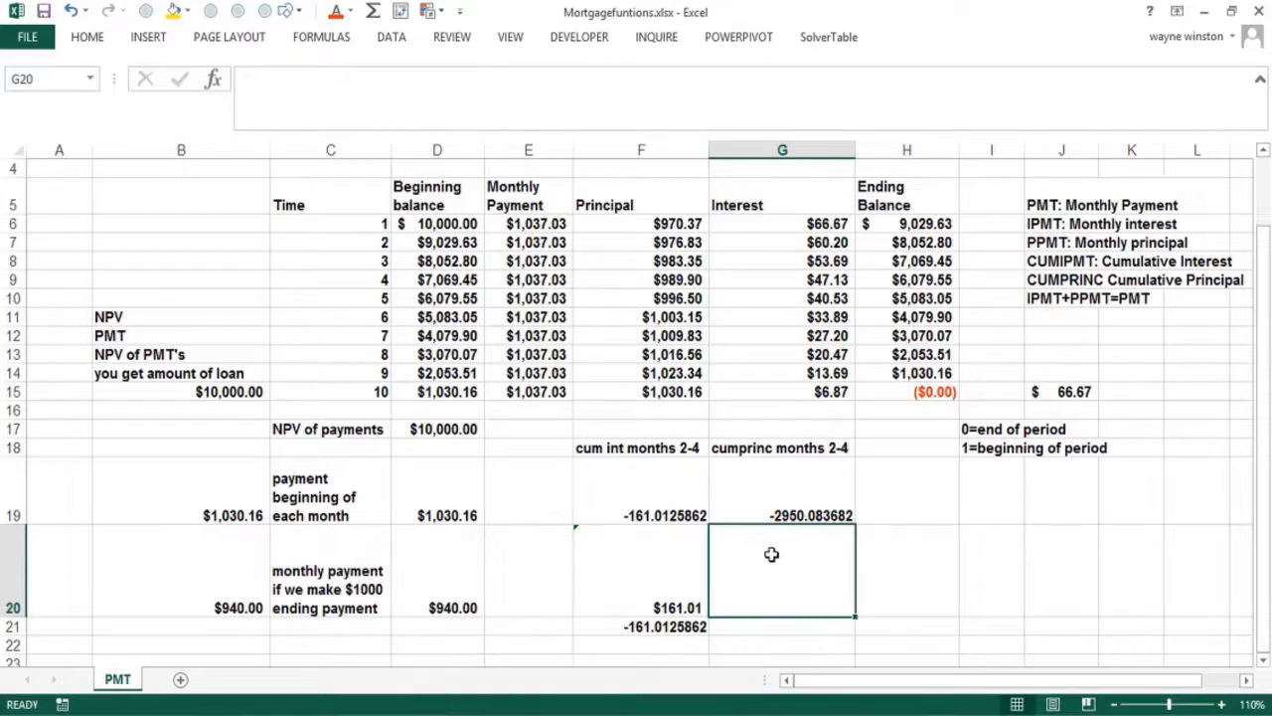
{"action": "type", "text": "=sum("}
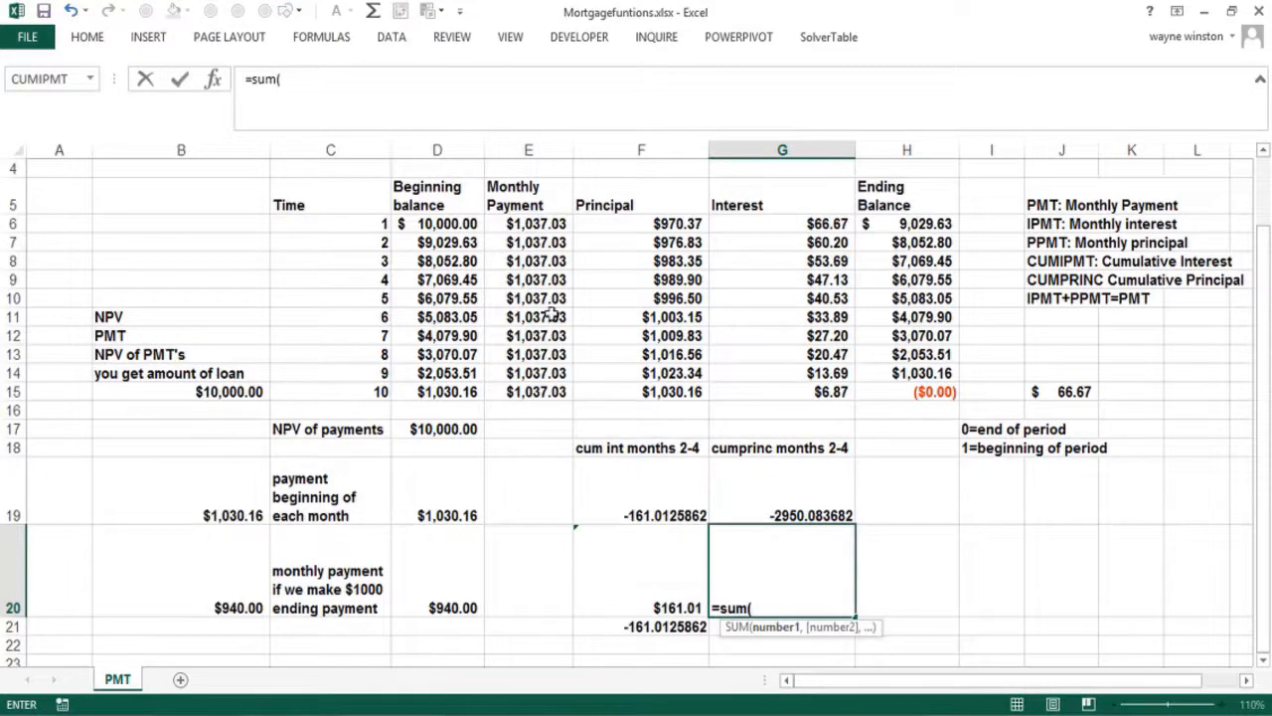
{"action": "left_click_drag", "start_coordinate": [624, 242], "coordinate": [635, 270]}
{"action": "type", "text": ")"}
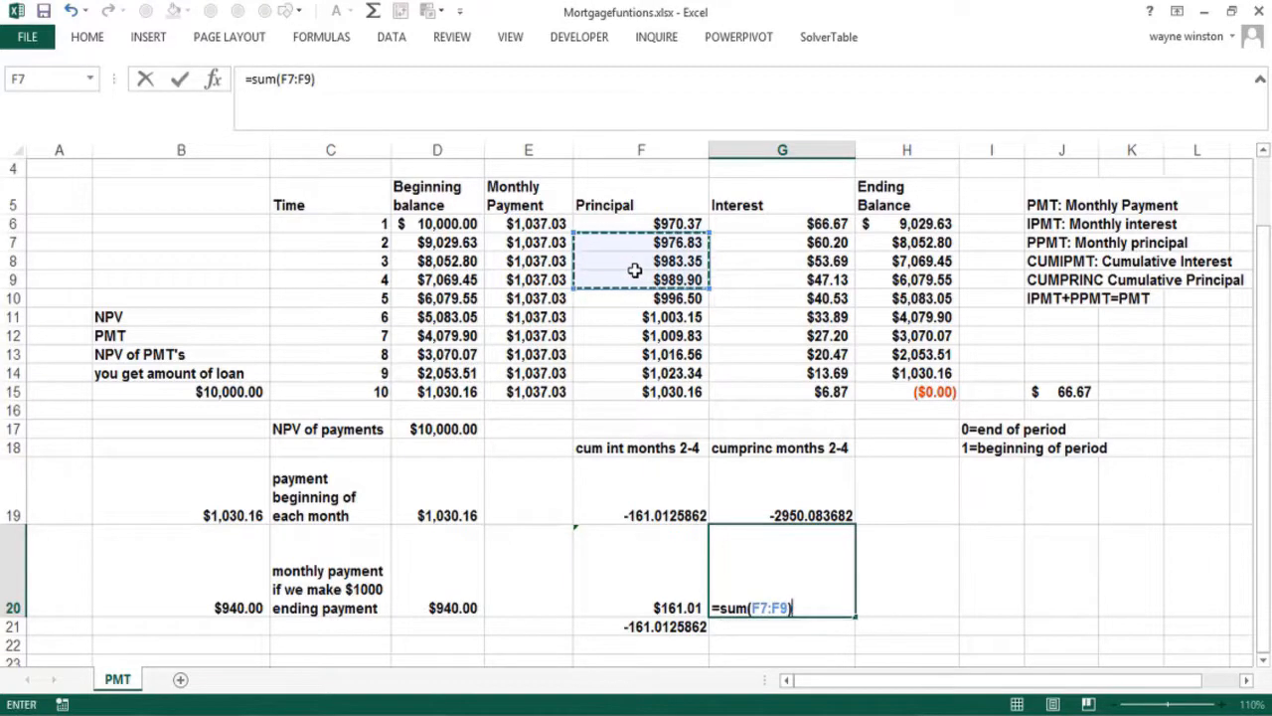
{"action": "key", "text": "Return"}
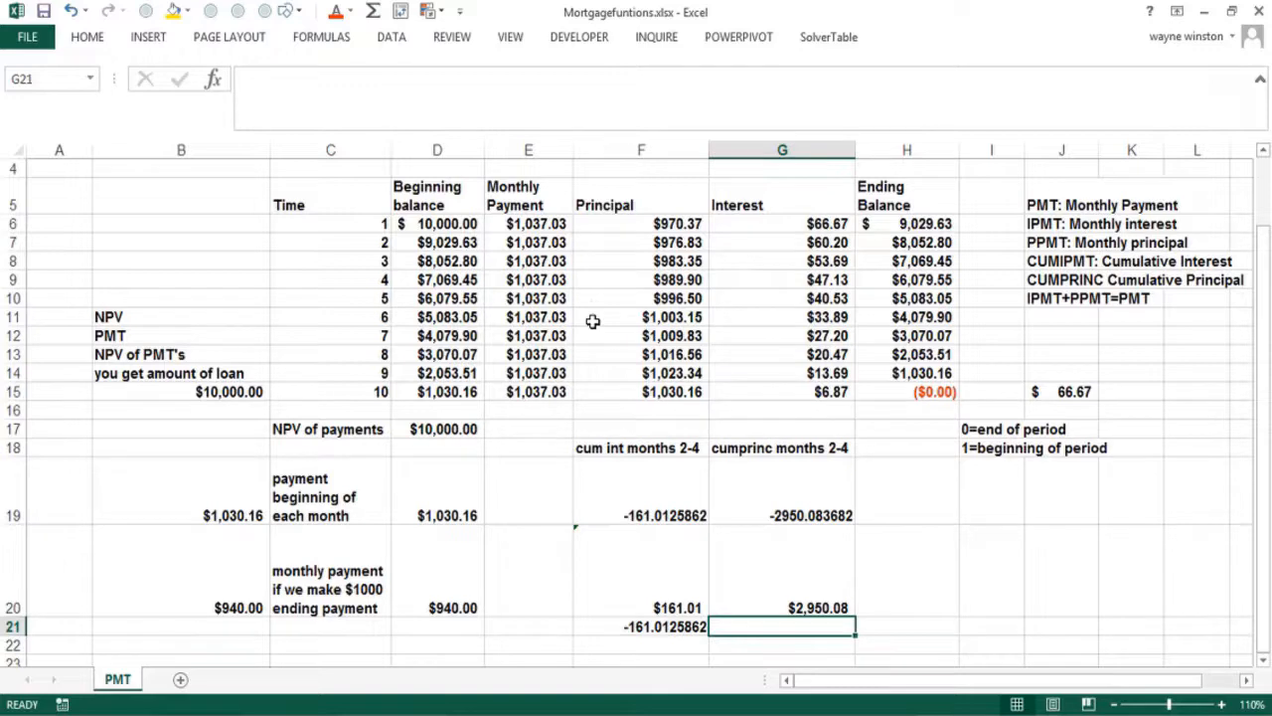
Insert the CUMPRINC function from the Financial category into G21
{"action": "left_click", "coordinate": [231, 87]}
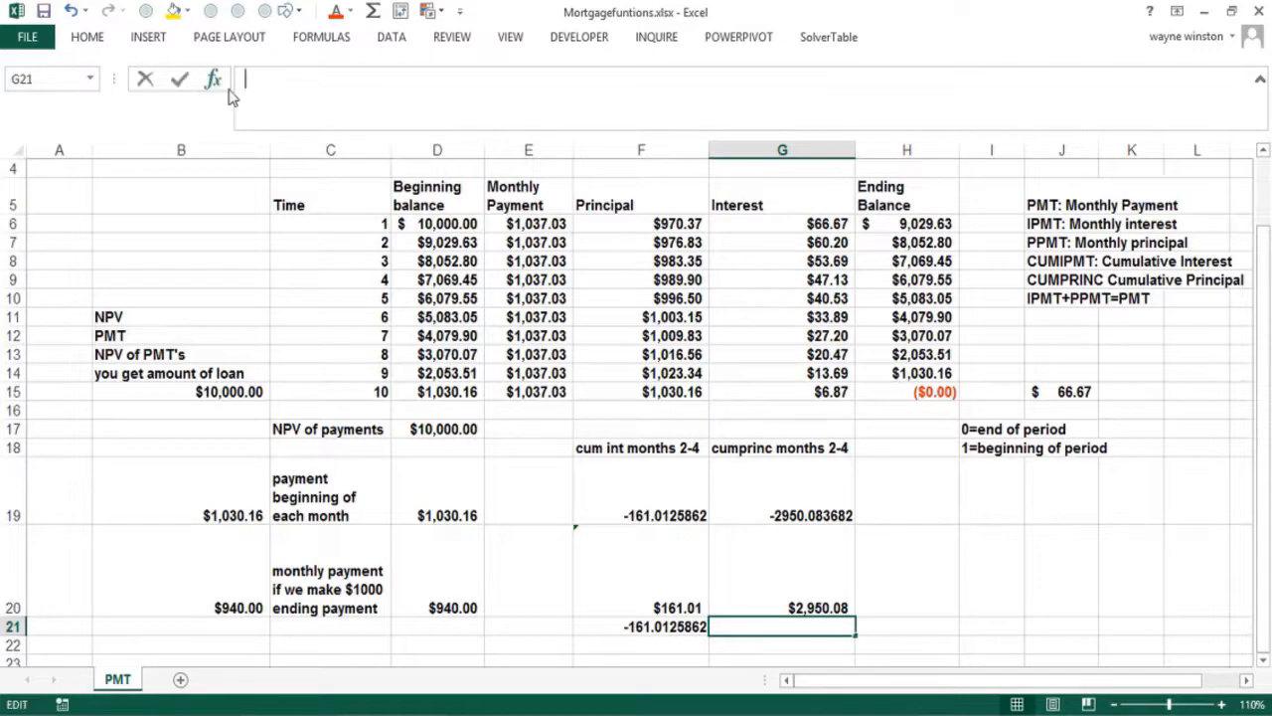
{"action": "left_click", "coordinate": [213, 80]}
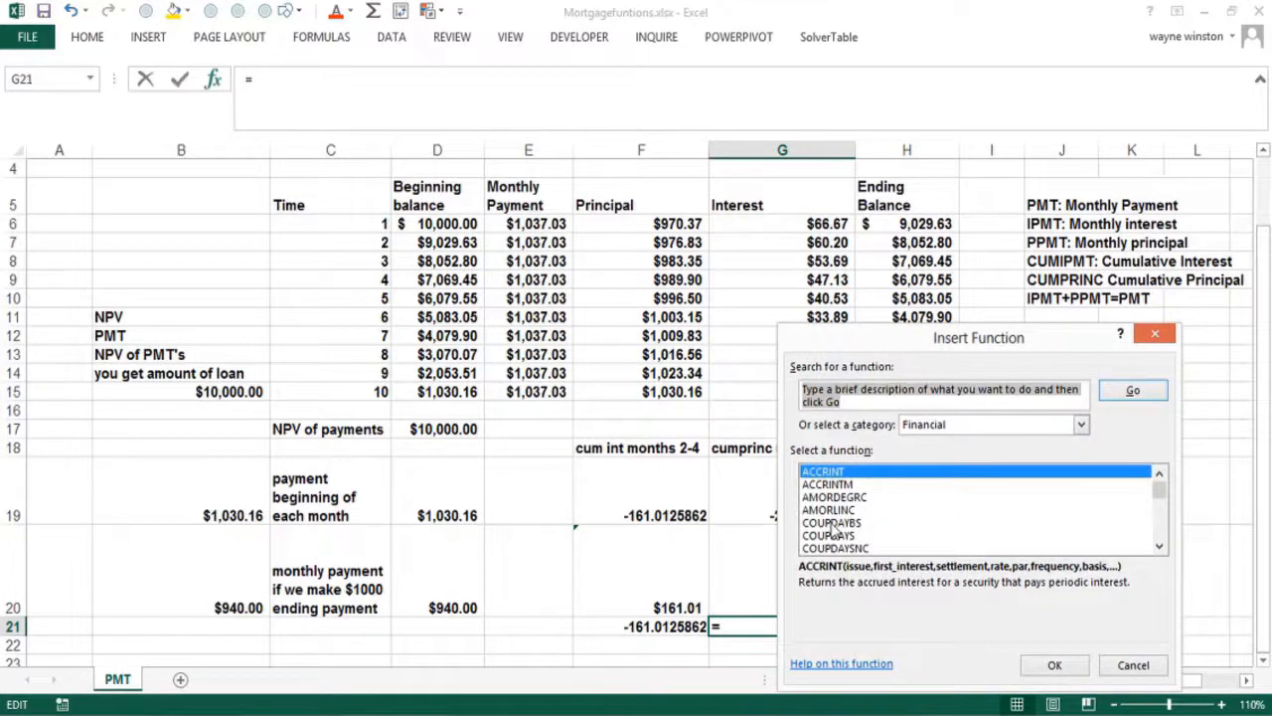
{"action": "left_click", "coordinate": [834, 524]}
{"action": "key", "text": "Down"}
{"action": "key", "text": "Down"}
{"action": "key", "text": "Down"}
{"action": "key", "text": "Down"}
{"action": "key", "text": "Down"}
{"action": "key", "text": "Down"}
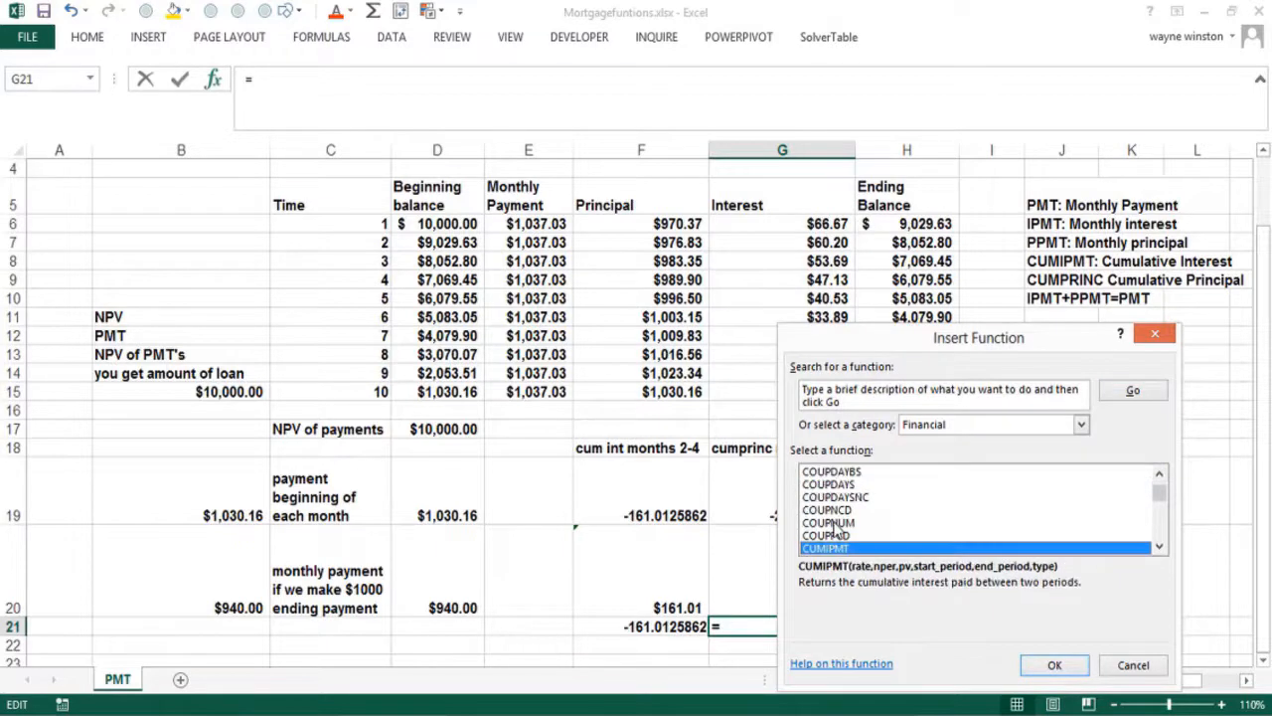
{"action": "key", "text": "Down"}
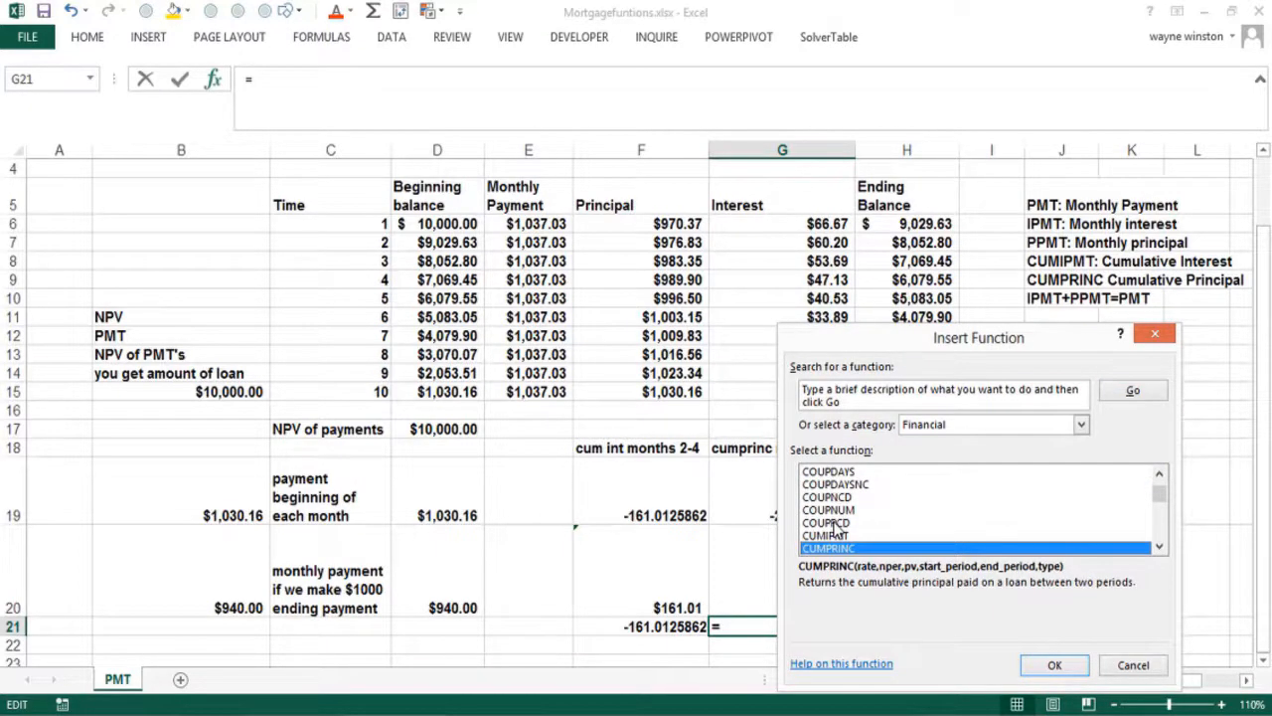
{"action": "double_click", "coordinate": [897, 547]}
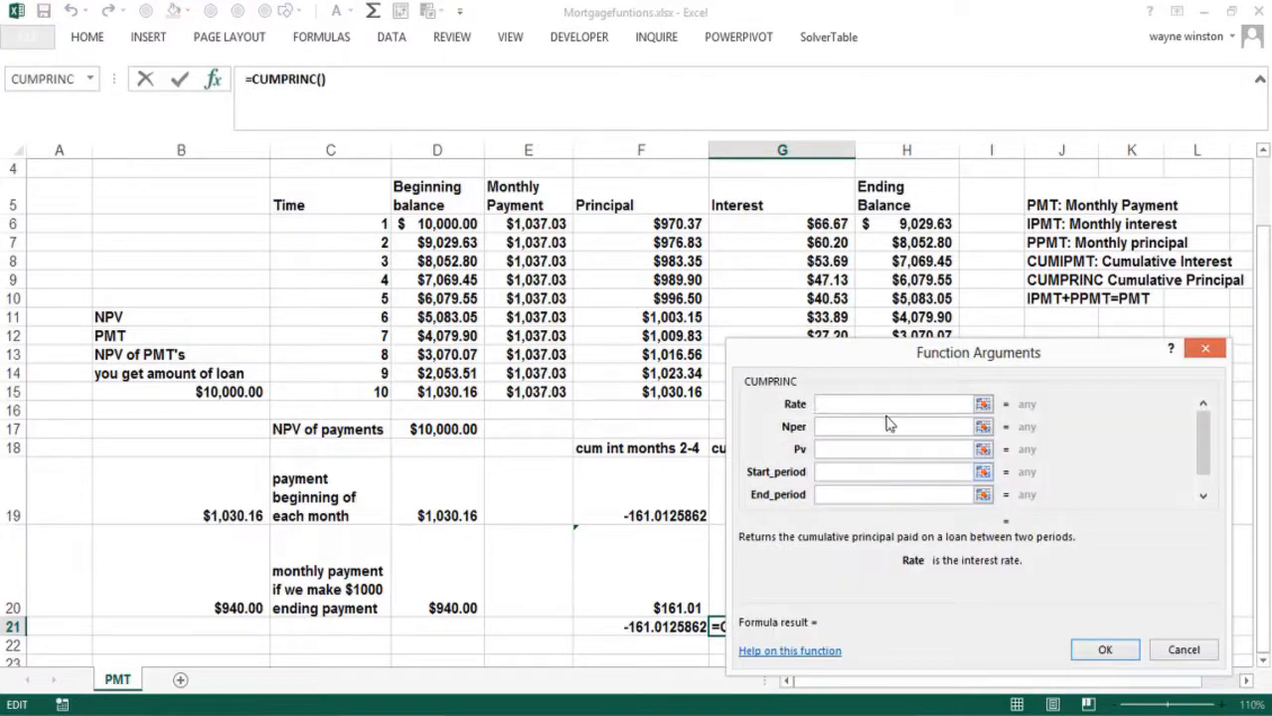
Fill in CUMPRINC arguments .08/12, 10, 10000, 2, 4, 0, giving -2950.083682
{"action": "type", "text": ".08/12"}
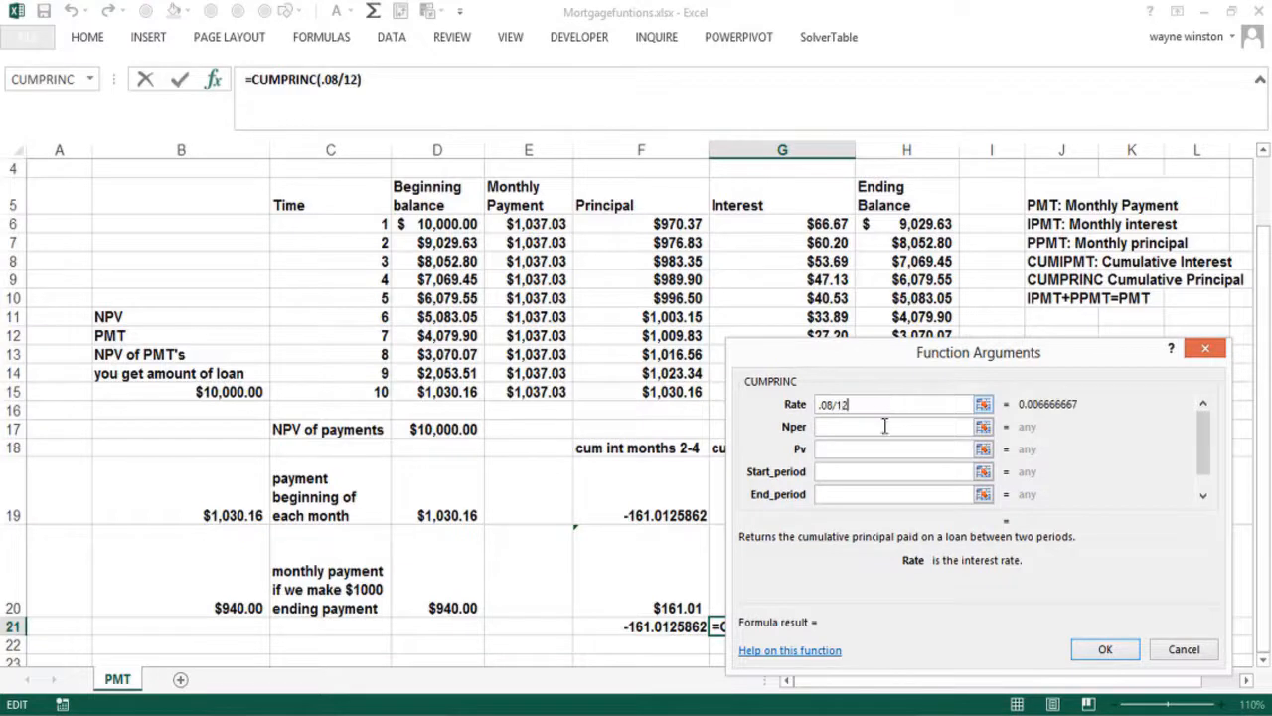
{"action": "left_click", "coordinate": [882, 427]}
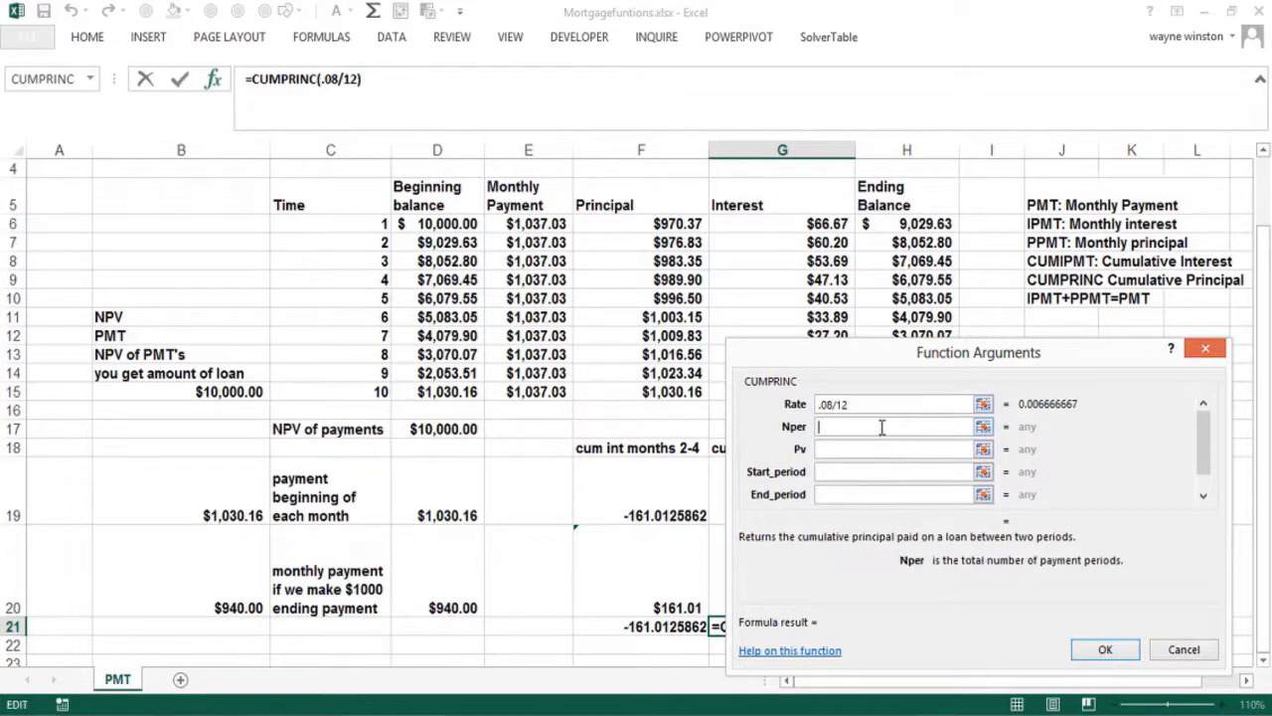
{"action": "type", "text": "1"}
{"action": "left_click", "coordinate": [866, 449]}
{"action": "type", "text": "1"}
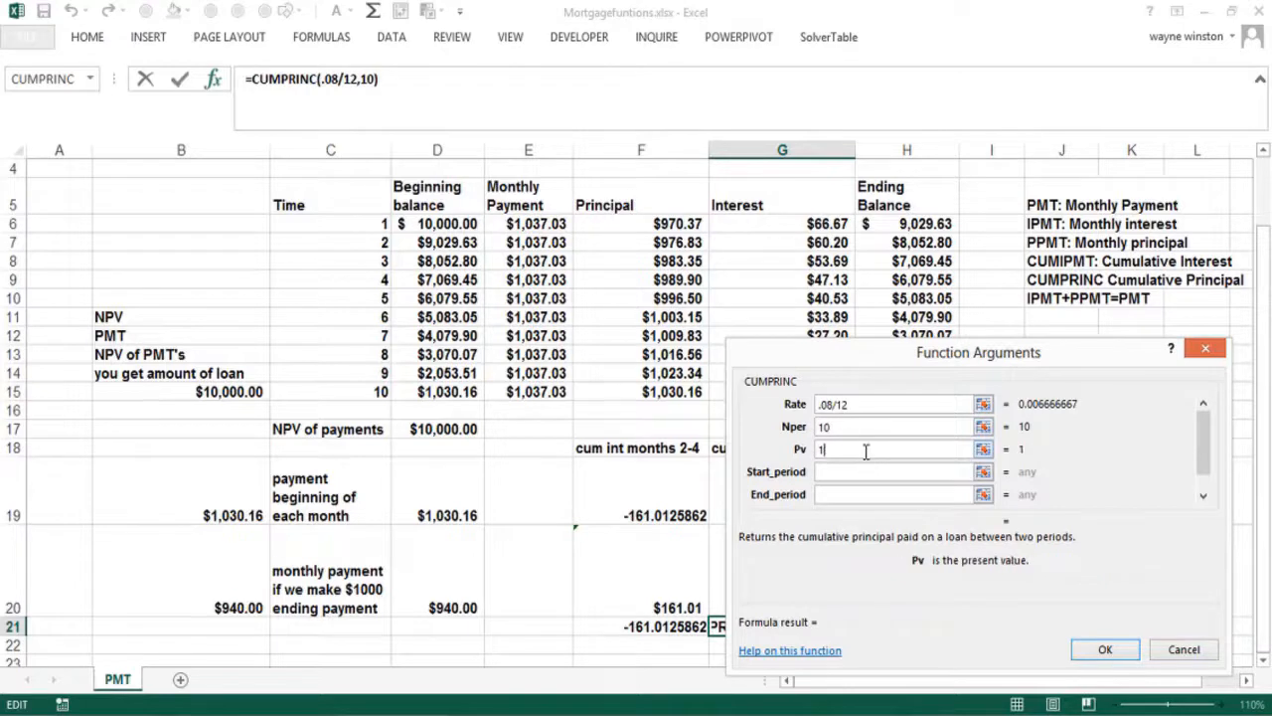
{"action": "type", "text": "0000"}
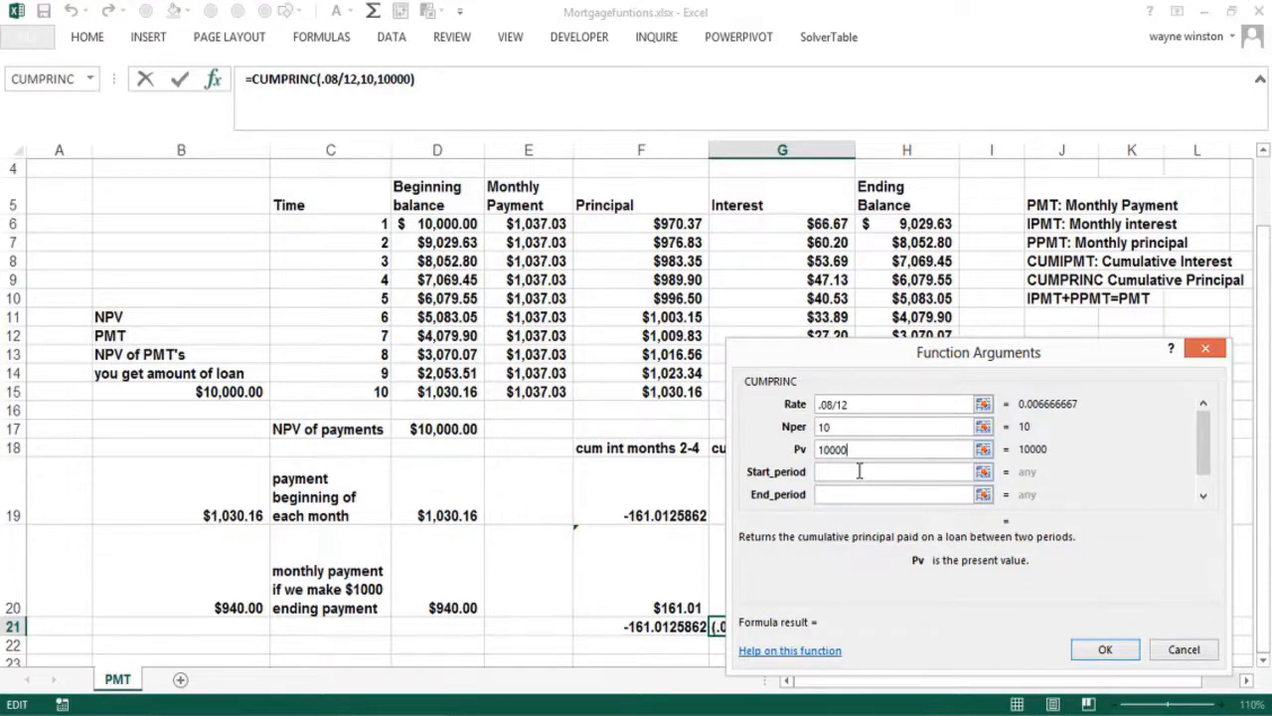
{"action": "left_click", "coordinate": [855, 473]}
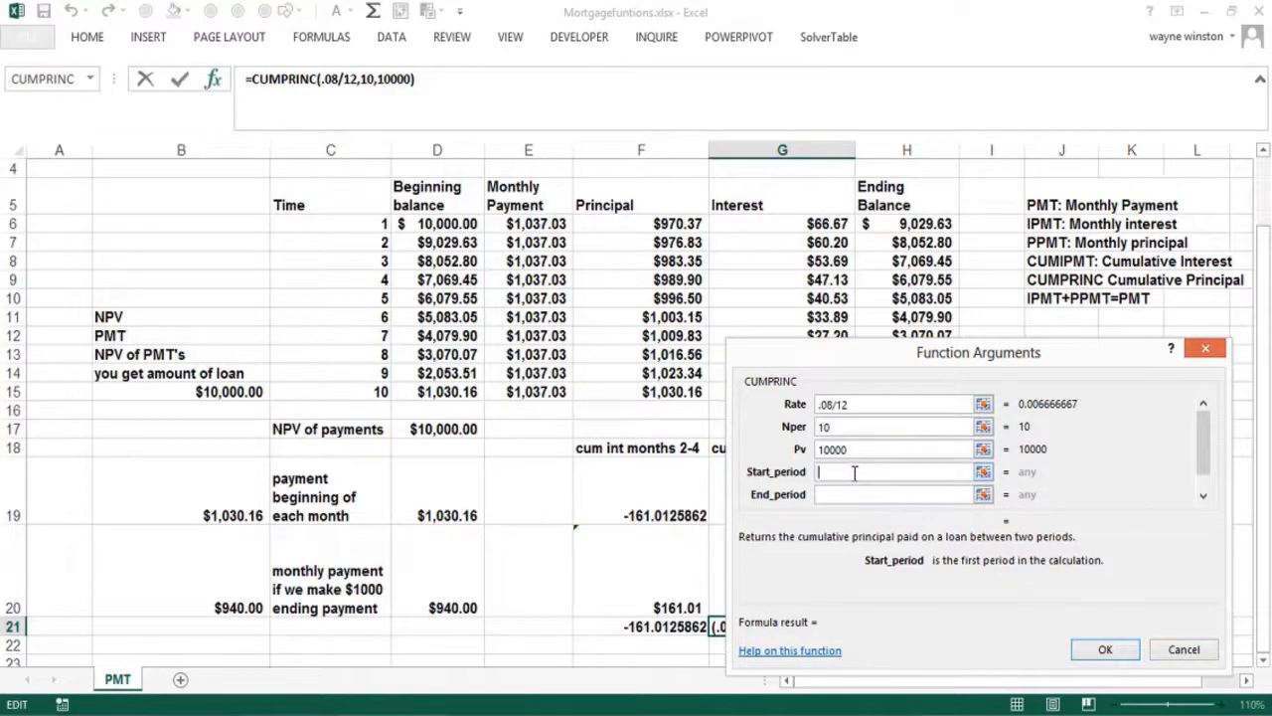
{"action": "type", "text": "2"}
{"action": "left_click", "coordinate": [844, 497]}
{"action": "type", "text": "4"}
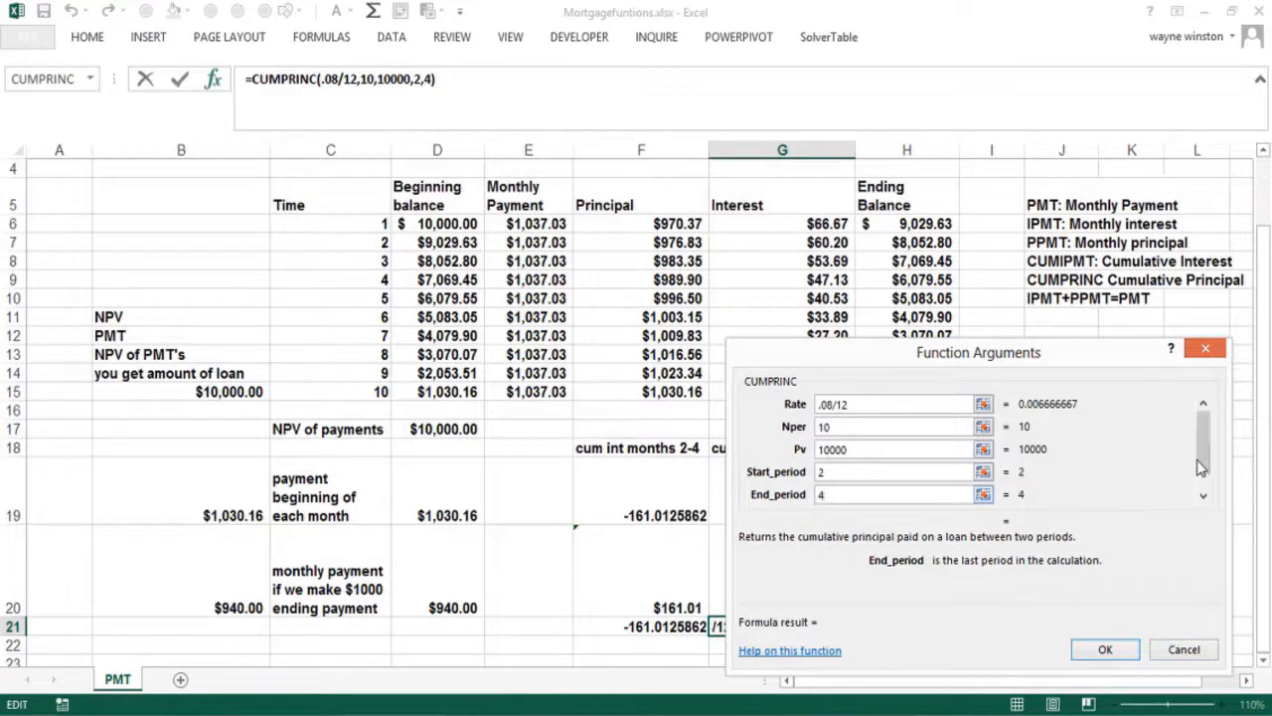
{"action": "left_click", "coordinate": [1202, 493]}
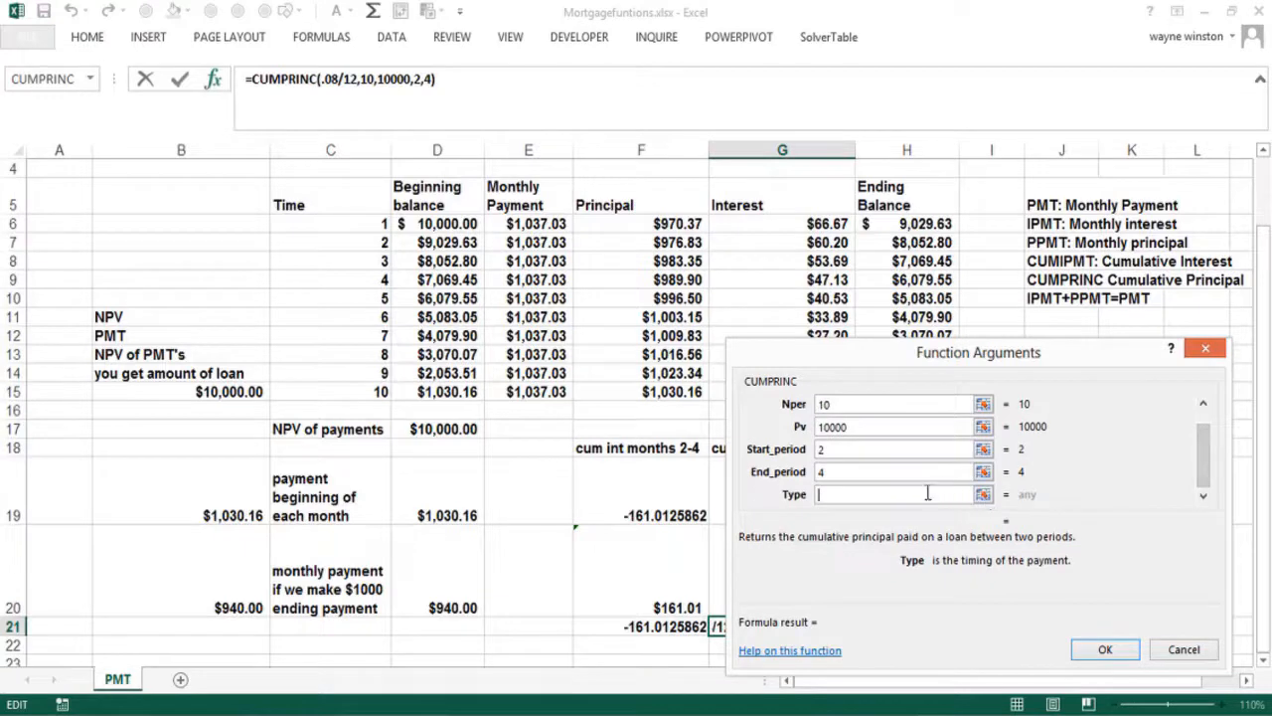
{"action": "type", "text": "0"}
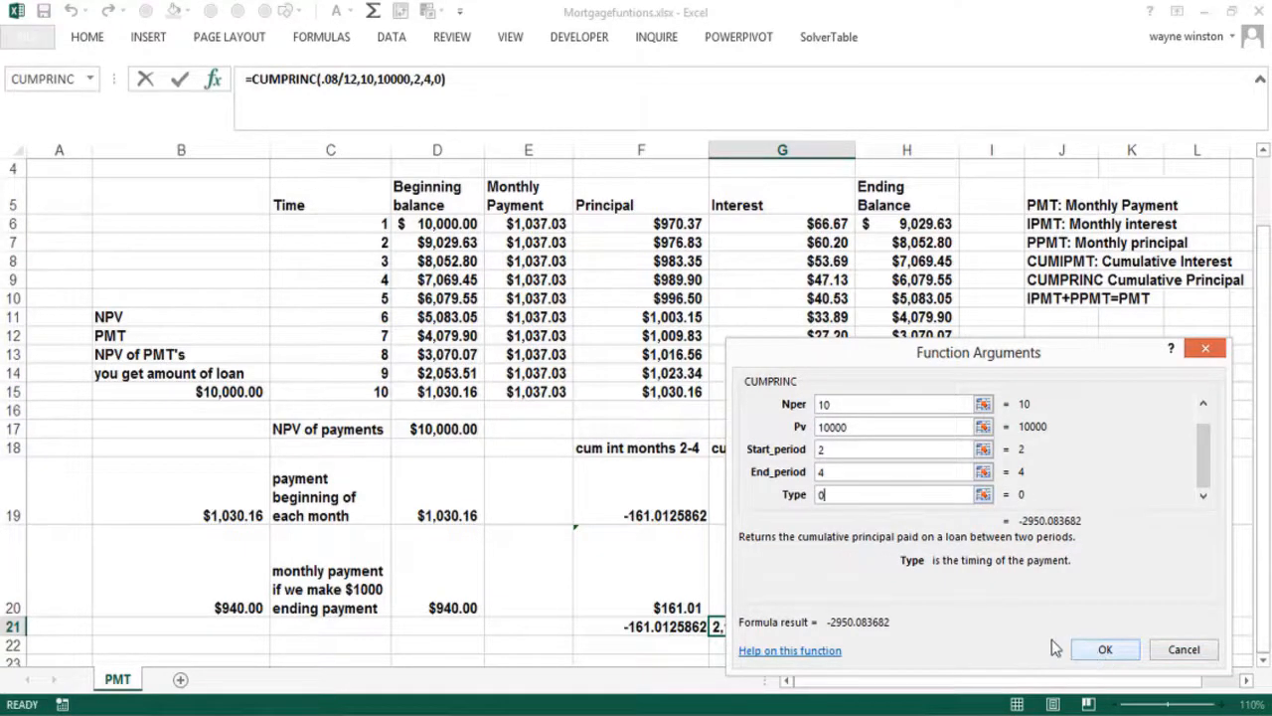
{"action": "left_click", "coordinate": [1097, 649]}
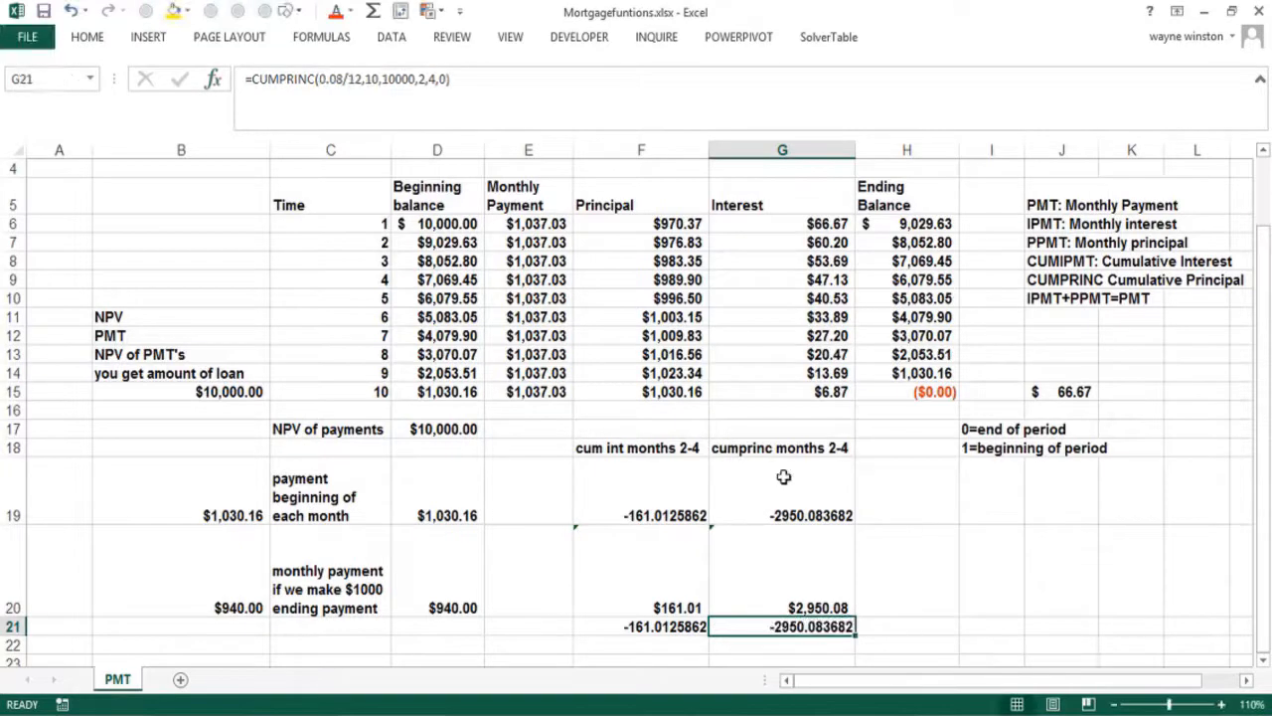
Inspect the G20 SUM and the PPMT/IPMT formulas, and check the E6:E8 payment total
{"action": "left_click", "coordinate": [776, 585]}
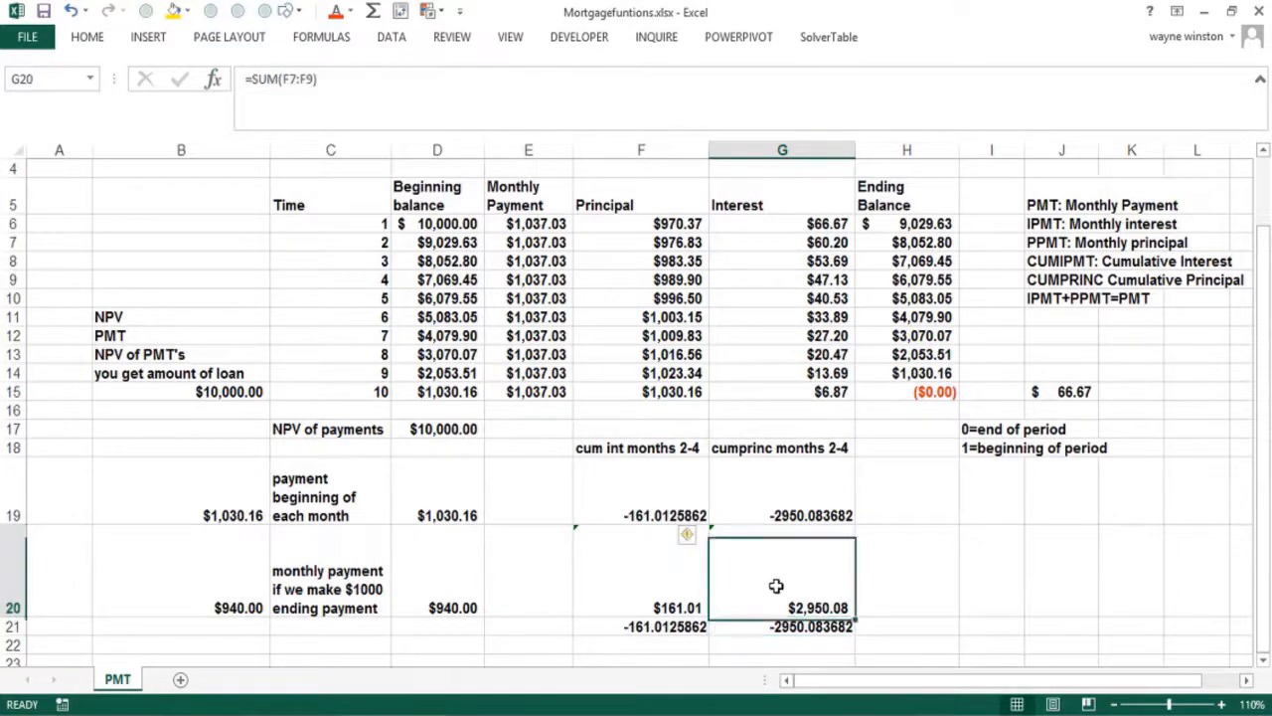
{"action": "left_click", "coordinate": [901, 574]}
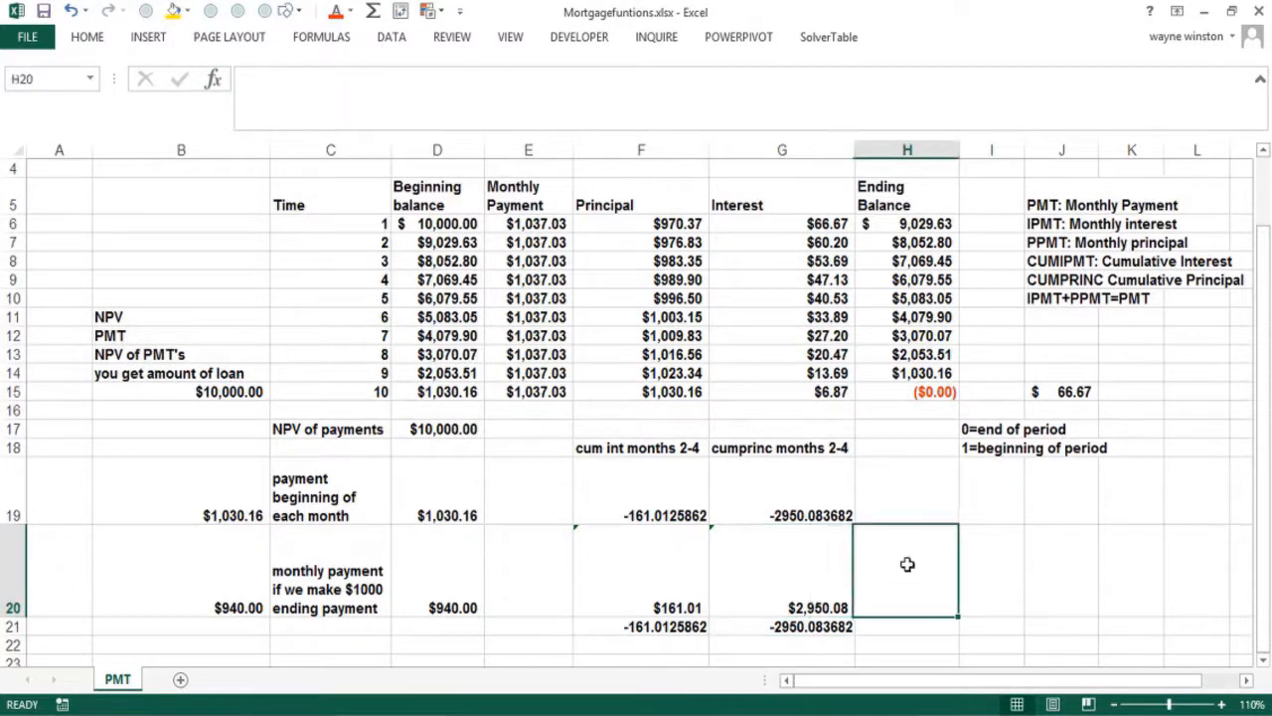
{"action": "left_click", "coordinate": [1048, 314]}
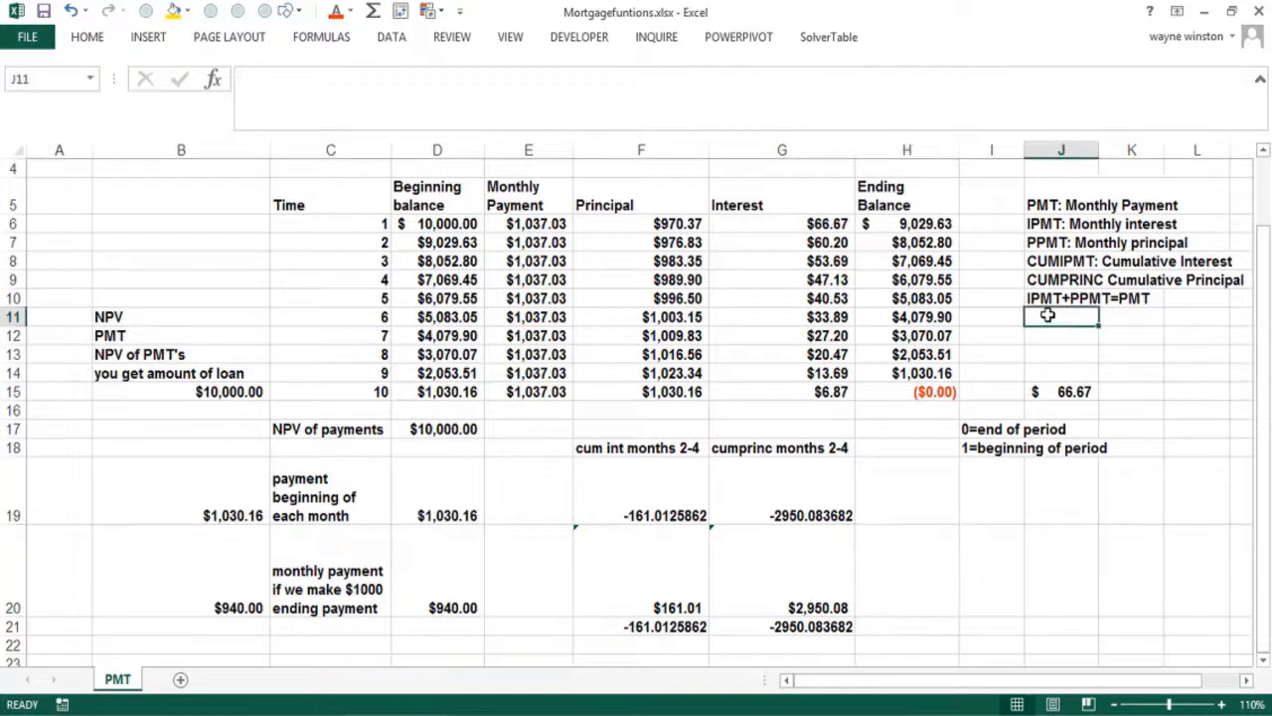
{"action": "left_click", "coordinate": [672, 226]}
{"action": "left_click", "coordinate": [729, 223]}
{"action": "left_click_drag", "start_coordinate": [563, 225], "coordinate": [551, 261]}
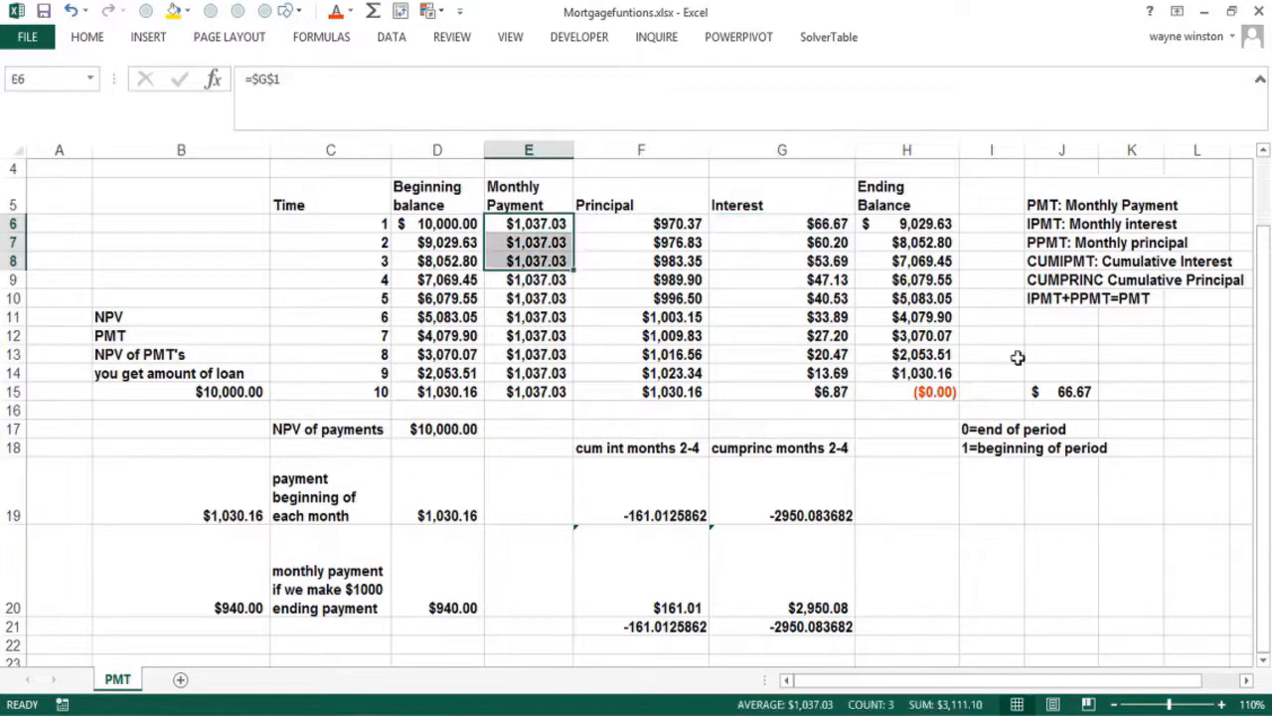
{"action": "left_click", "coordinate": [1062, 316]}
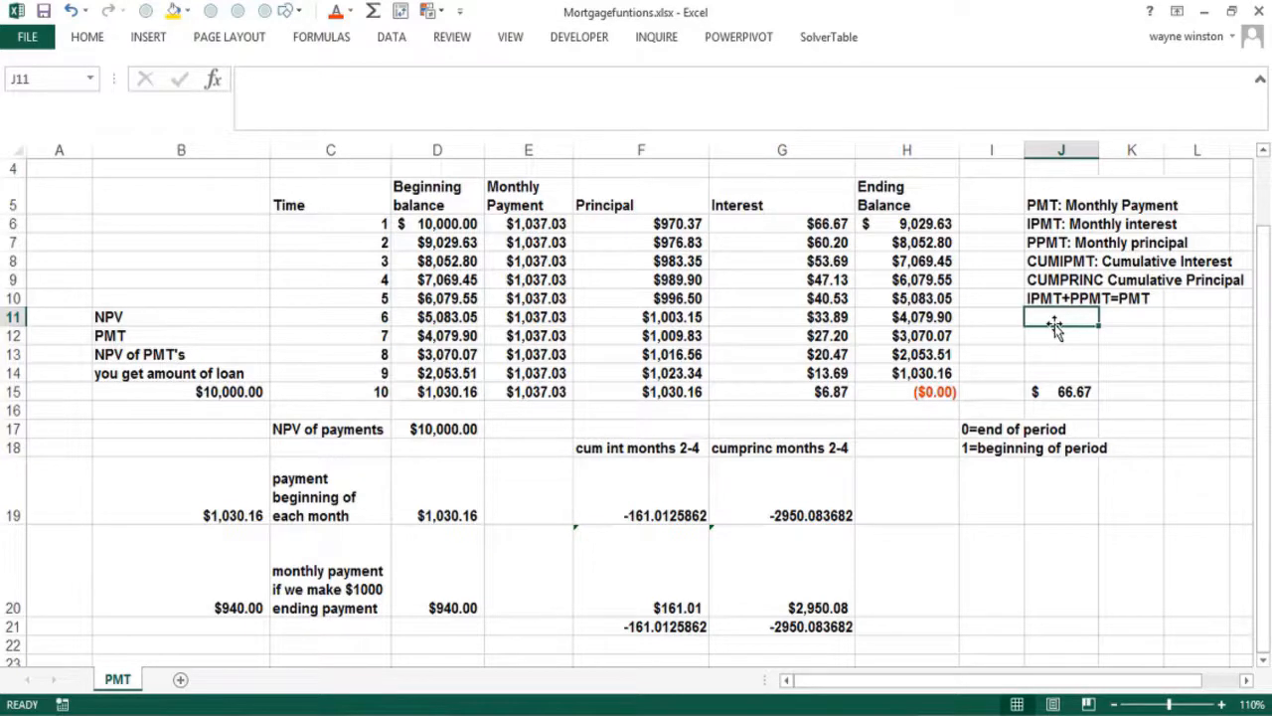
{"action": "left_click", "coordinate": [652, 260]}
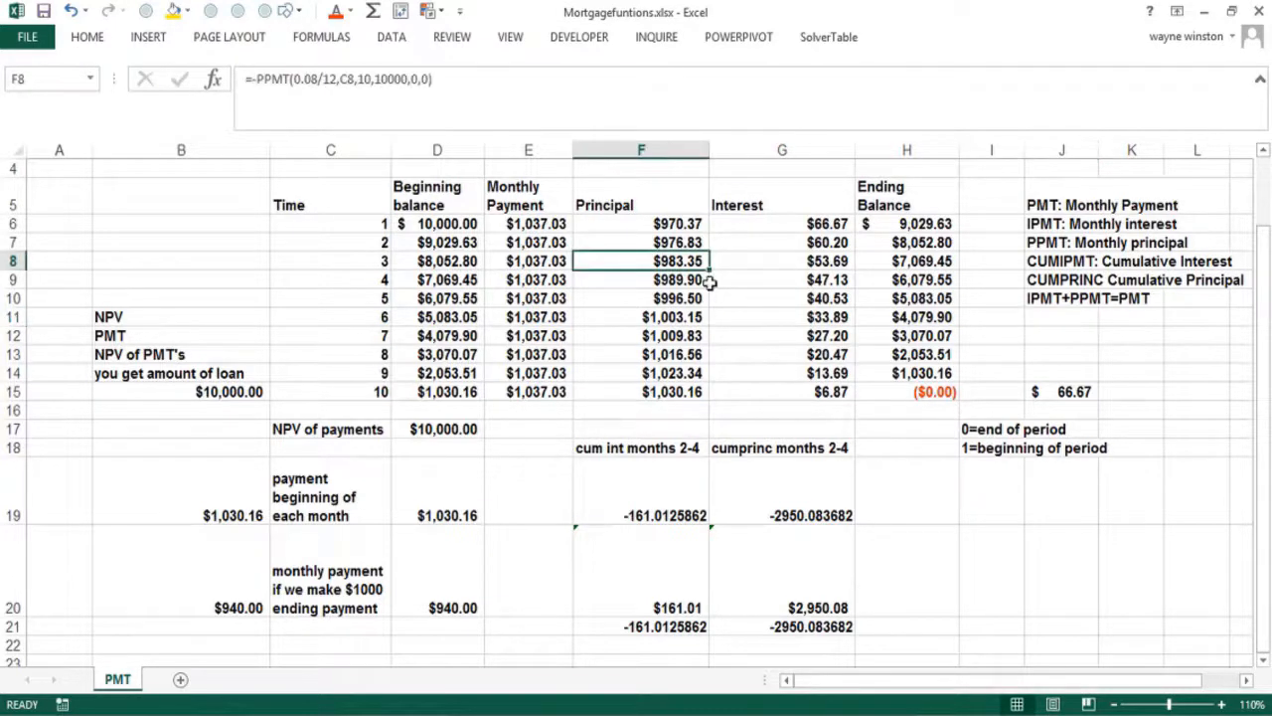
{"action": "left_click", "coordinate": [772, 318]}
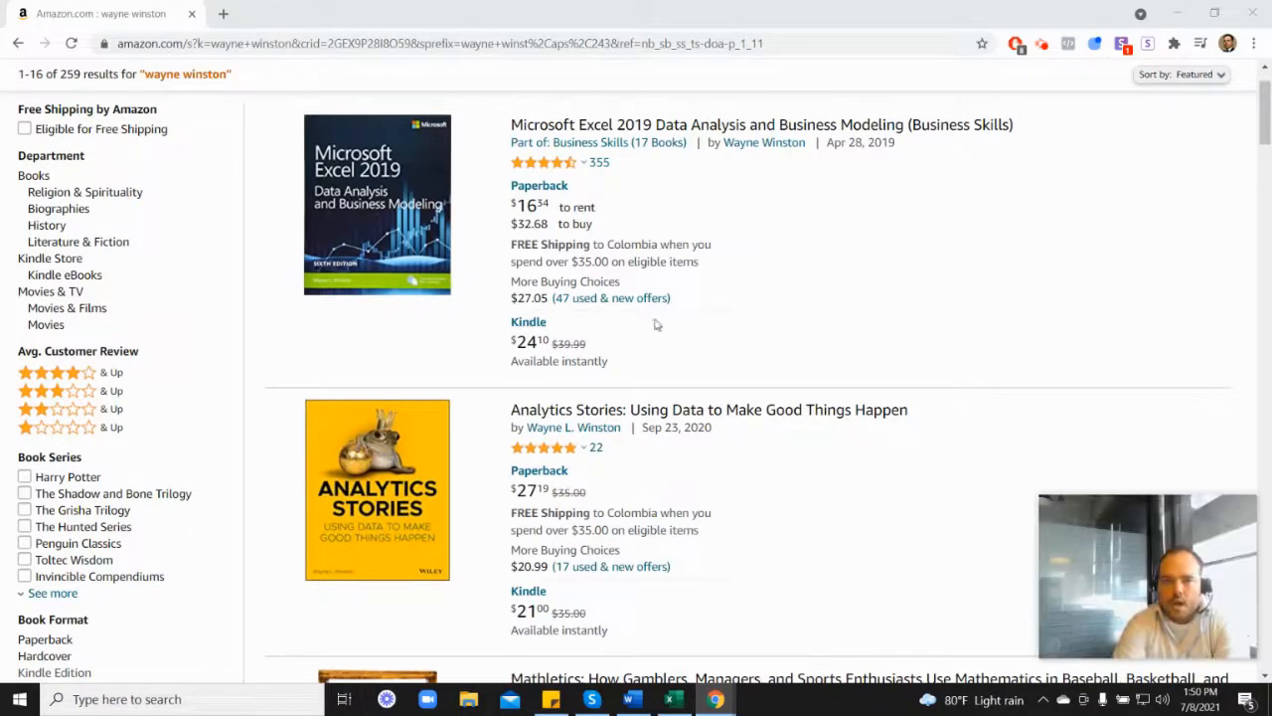
{"action": "mouse_move", "coordinate": [546, 172]}
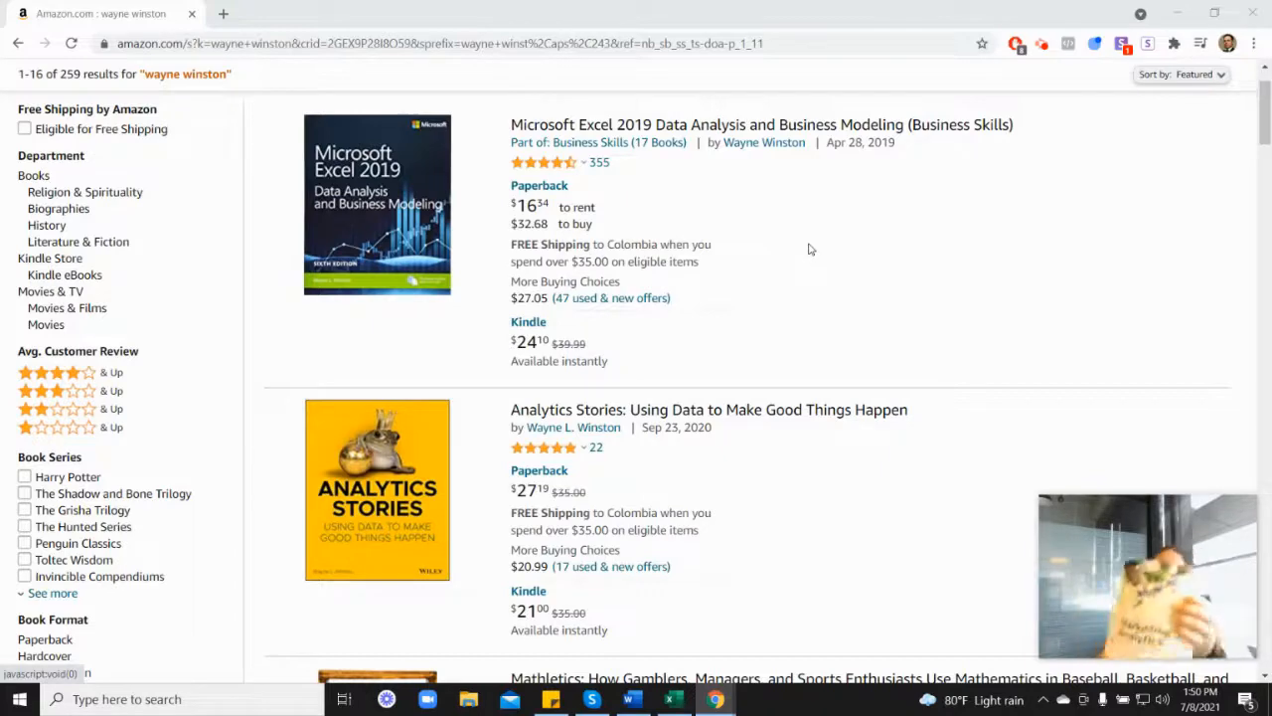
{"action": "scroll", "coordinate": [1087, 405], "scroll_direction": "down", "scroll_amount": 7}
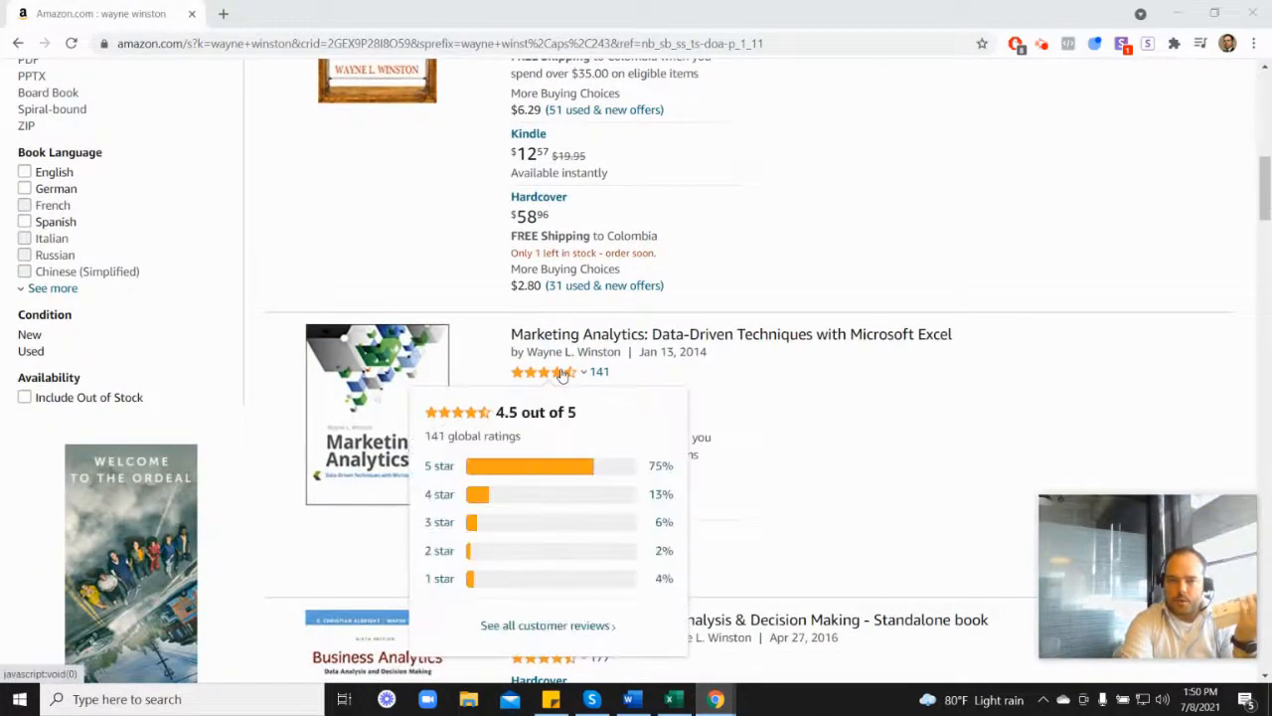
{"action": "scroll", "coordinate": [741, 375], "scroll_direction": "up", "scroll_amount": 5}
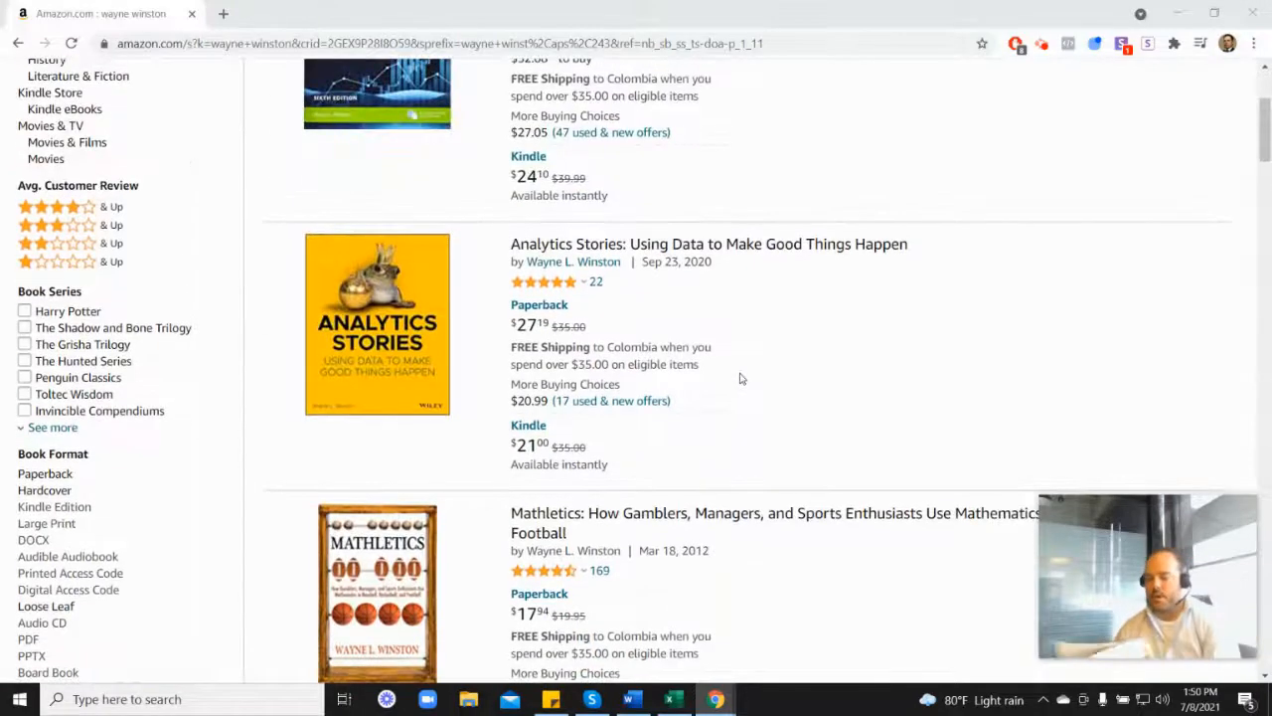